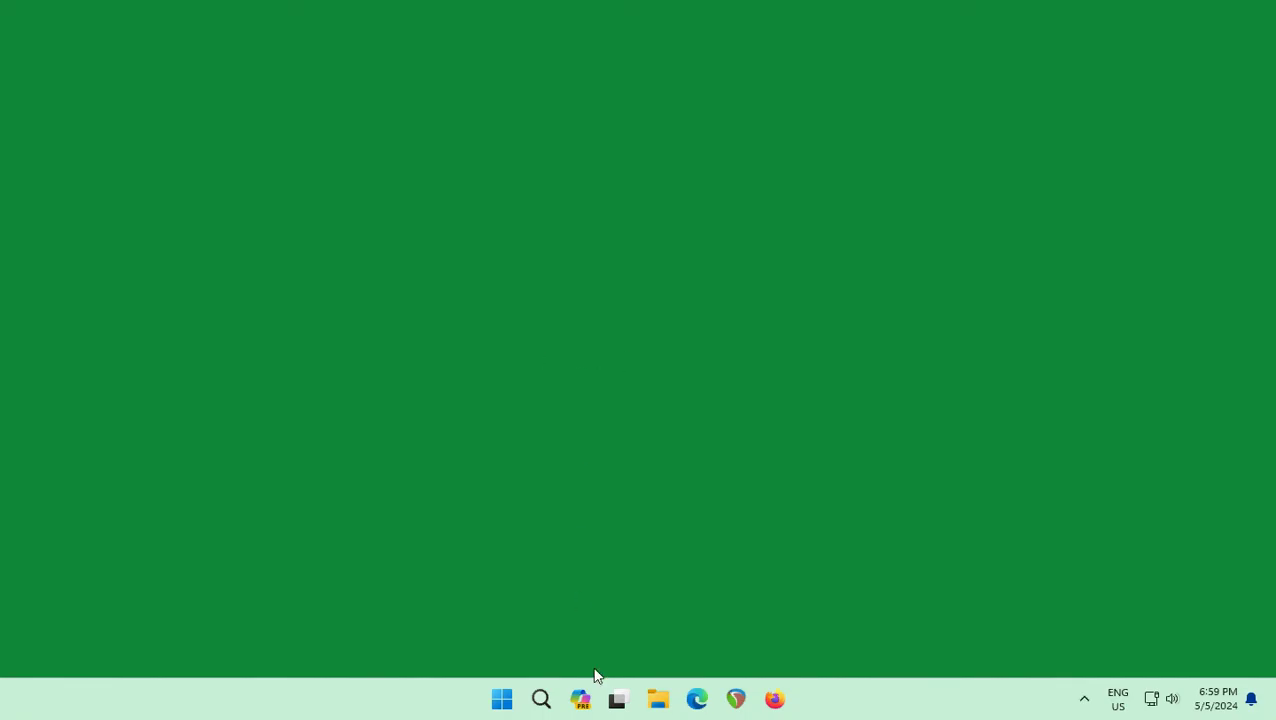
Set the Ethernet connection's network profile type to Private network on PC1 in Windows Settings.
{"action": "mouse_move", "coordinate": [617, 699]}
{"action": "right_click", "coordinate": [501, 703]}
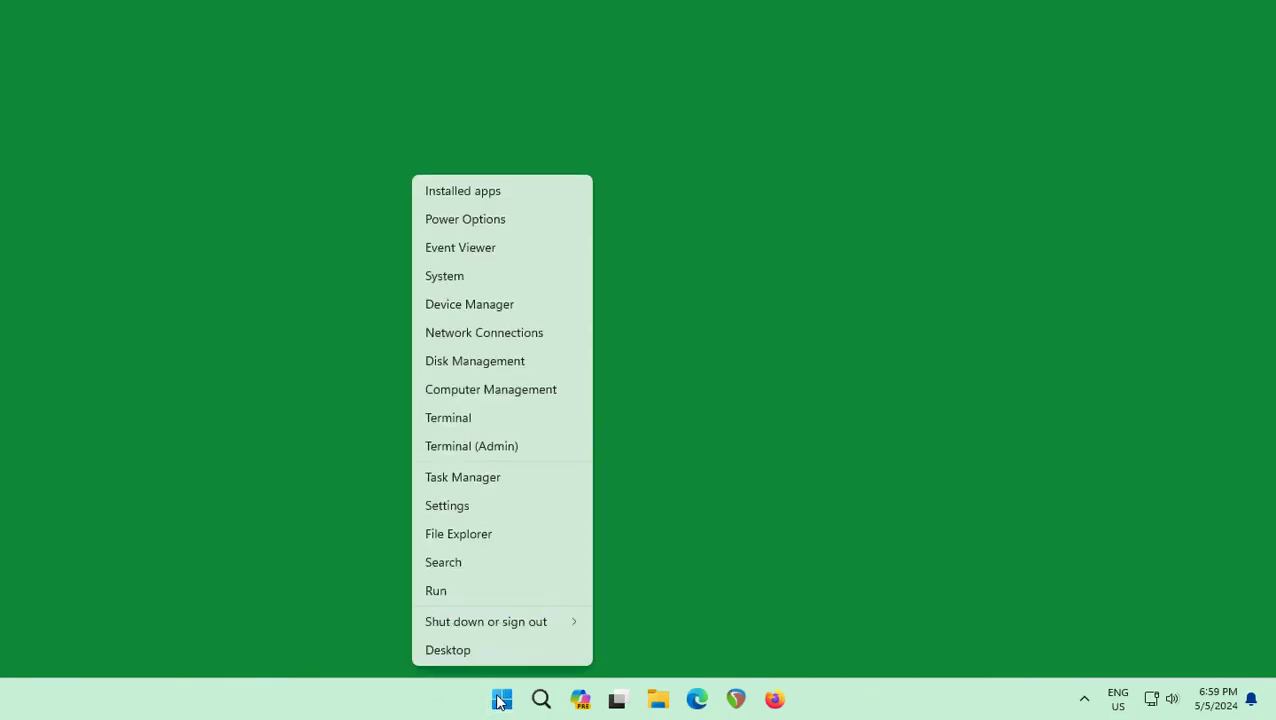
{"action": "left_click", "coordinate": [472, 512]}
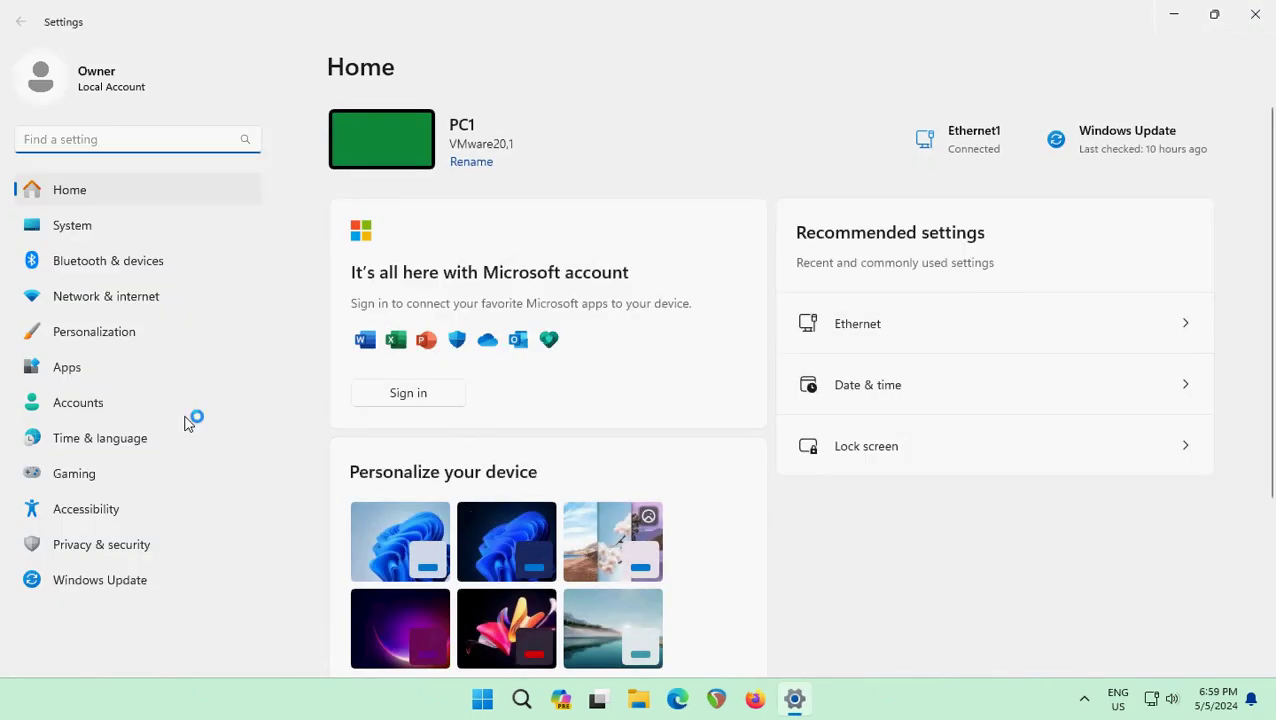
{"action": "left_click", "coordinate": [107, 305]}
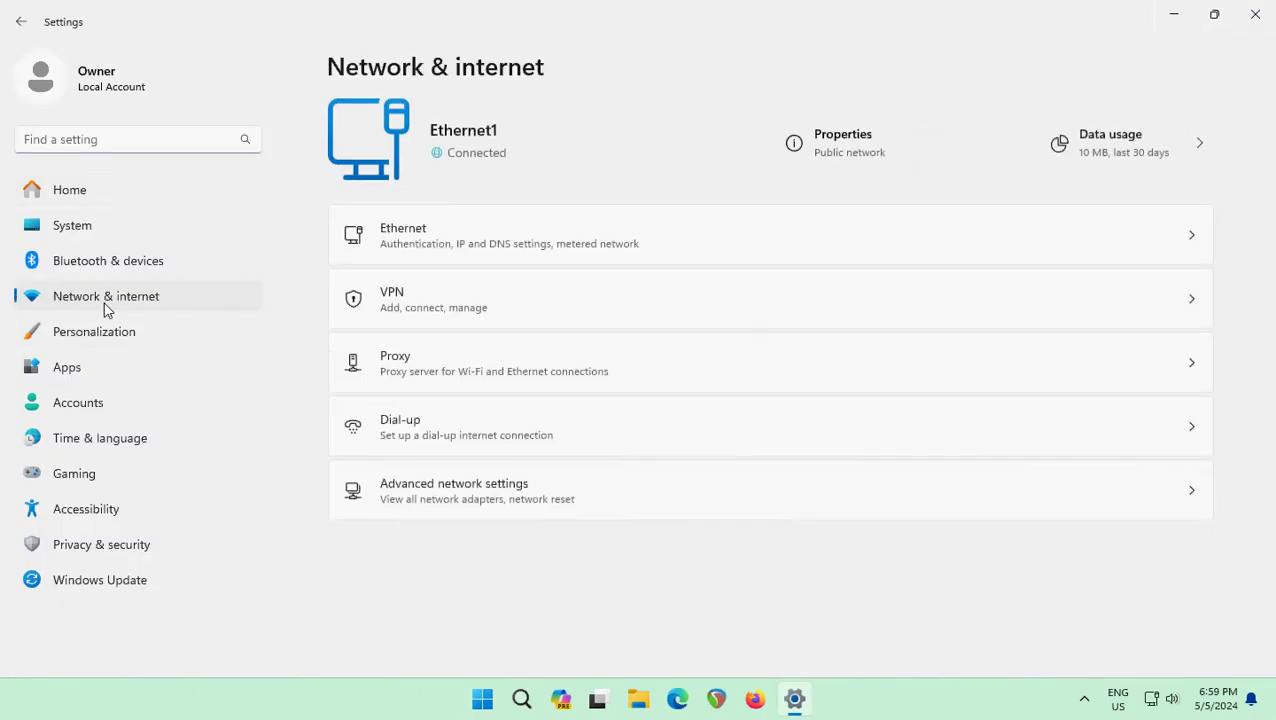
{"action": "left_click", "coordinate": [398, 243]}
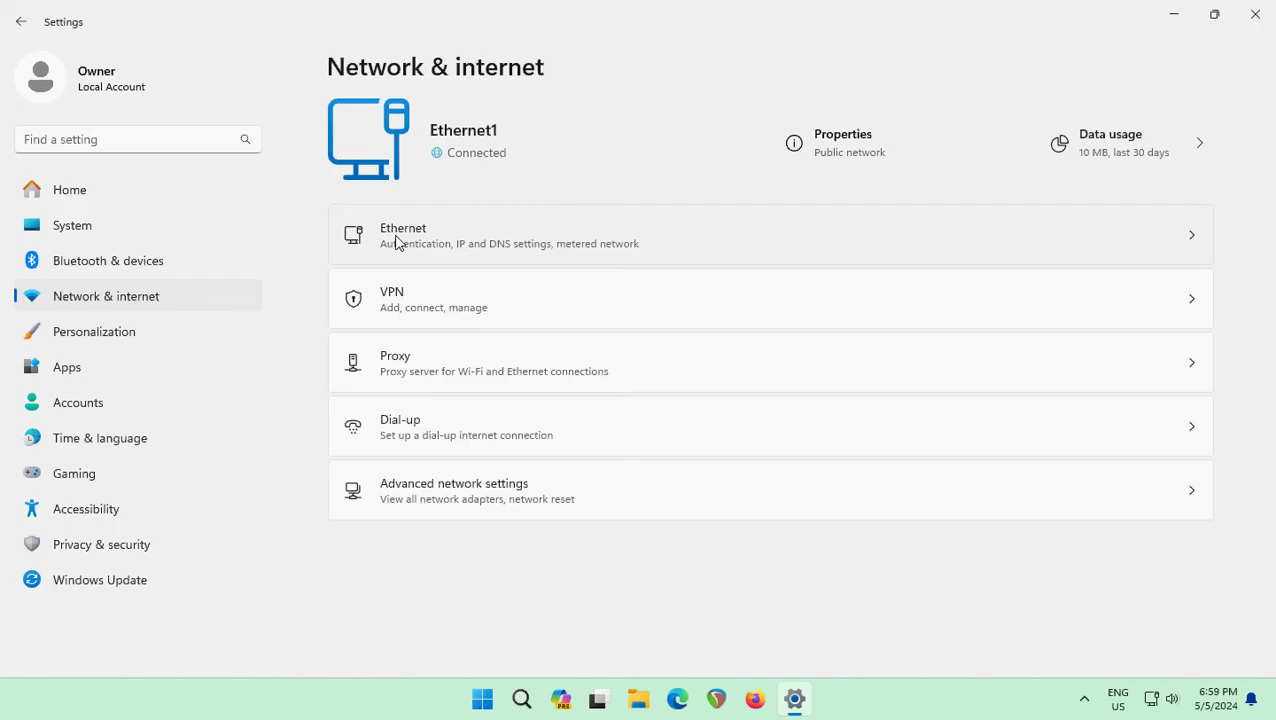
{"action": "left_click", "coordinate": [398, 243]}
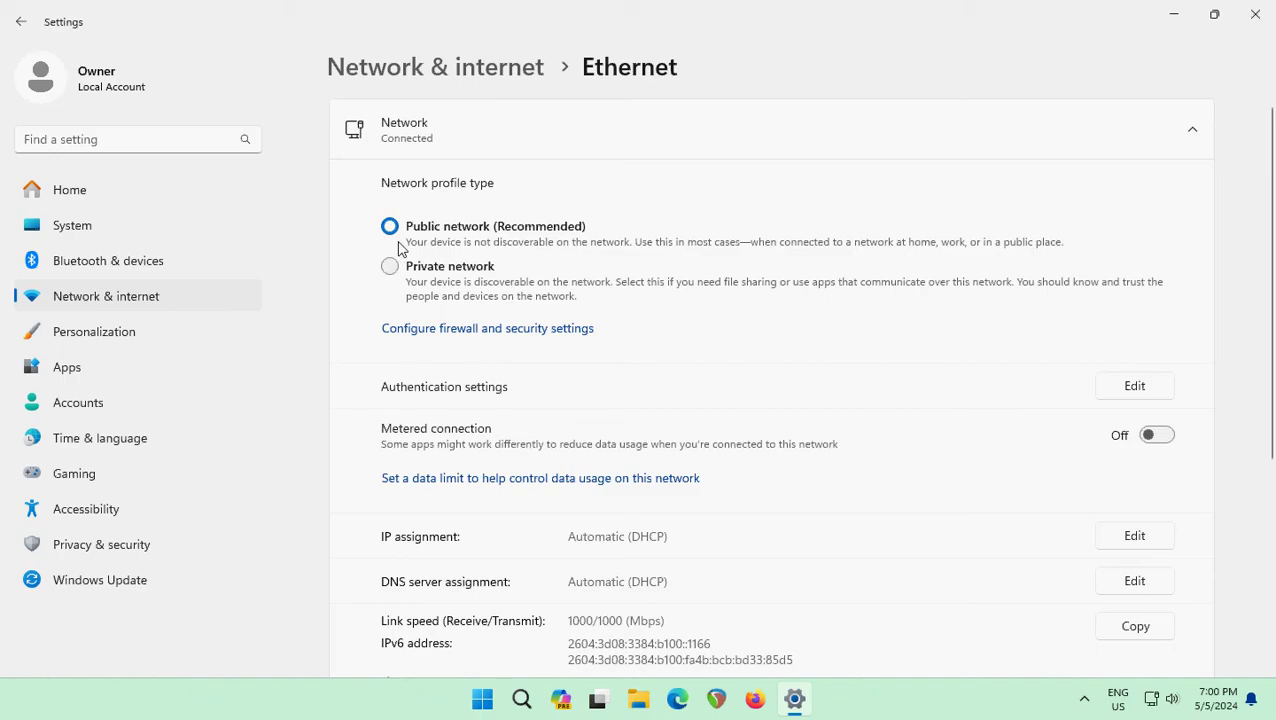
{"action": "left_click", "coordinate": [391, 268]}
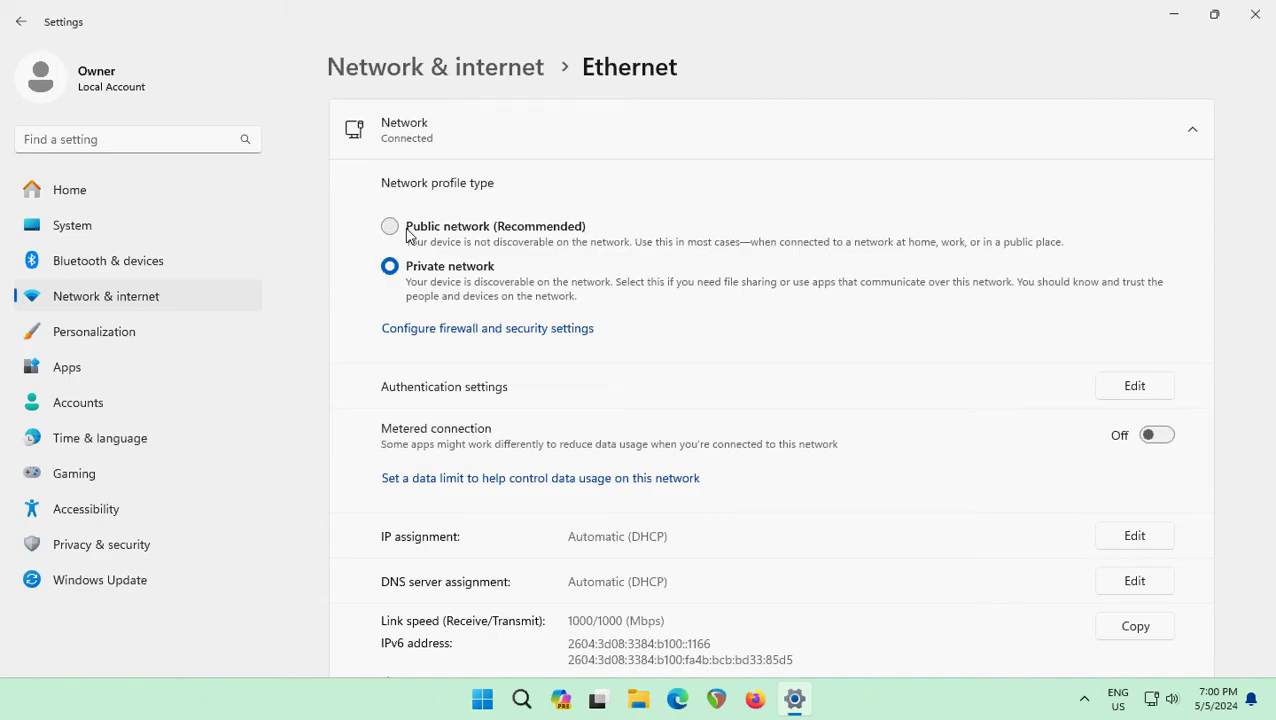
{"action": "left_click", "coordinate": [1243, 27]}
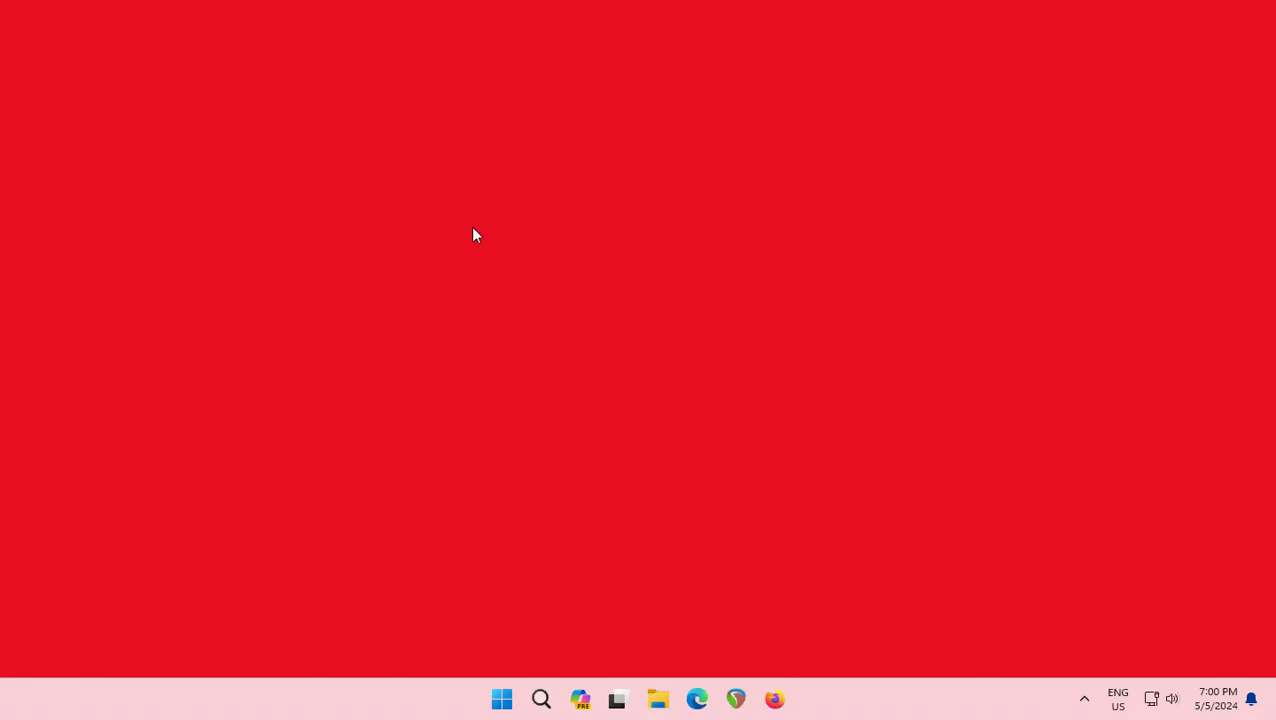
Check the Ethernet connection's network profile type on the second computer, WinDAW.
{"action": "right_click", "coordinate": [502, 699]}
{"action": "left_click", "coordinate": [466, 508]}
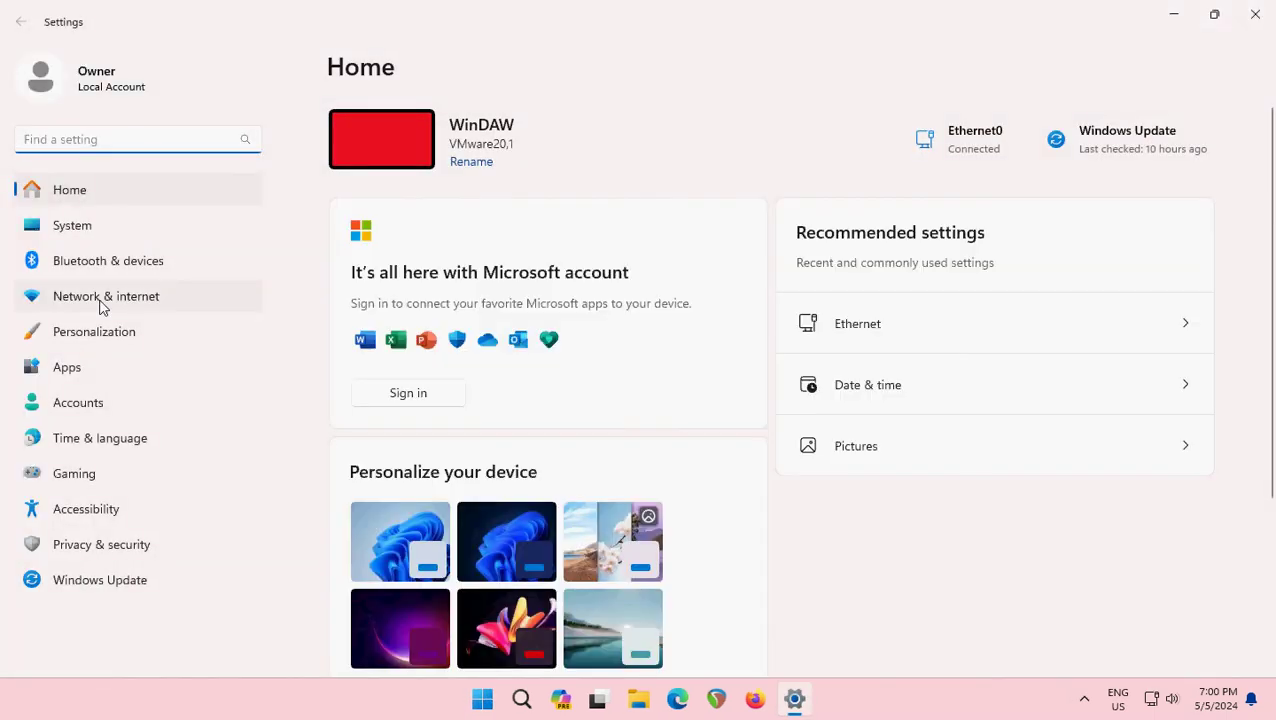
{"action": "left_click", "coordinate": [100, 300]}
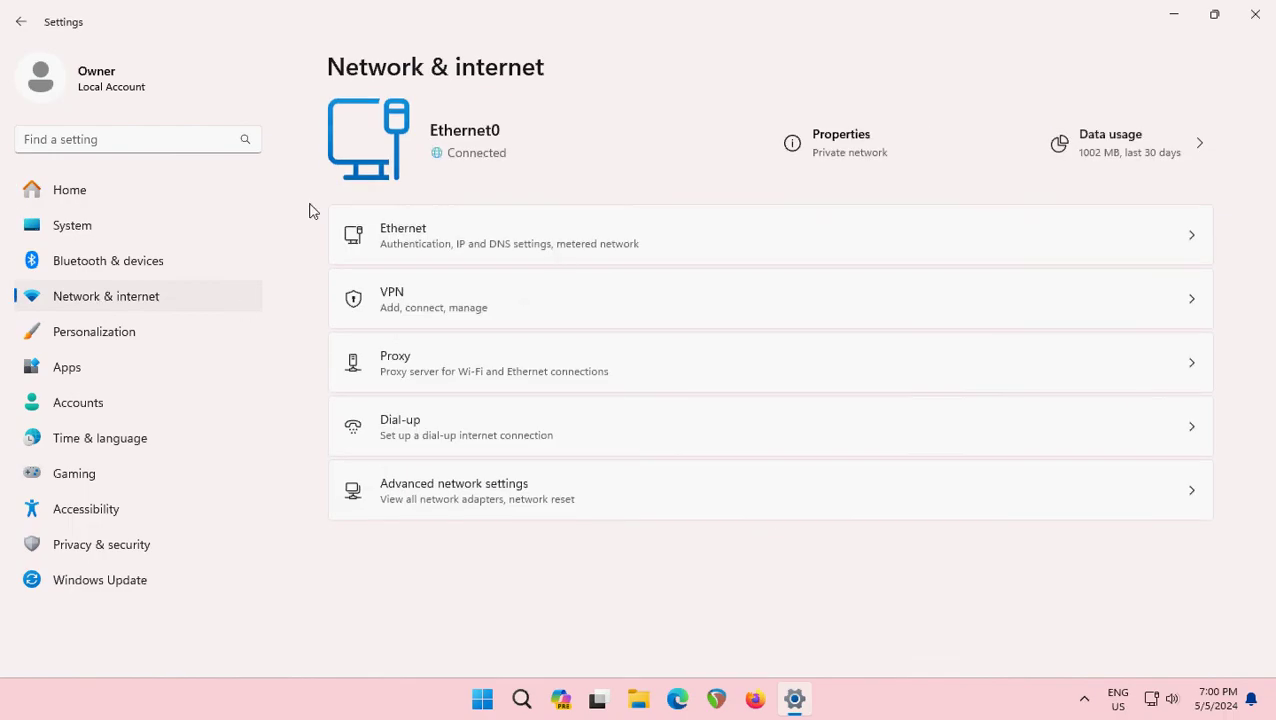
{"action": "left_click", "coordinate": [414, 233]}
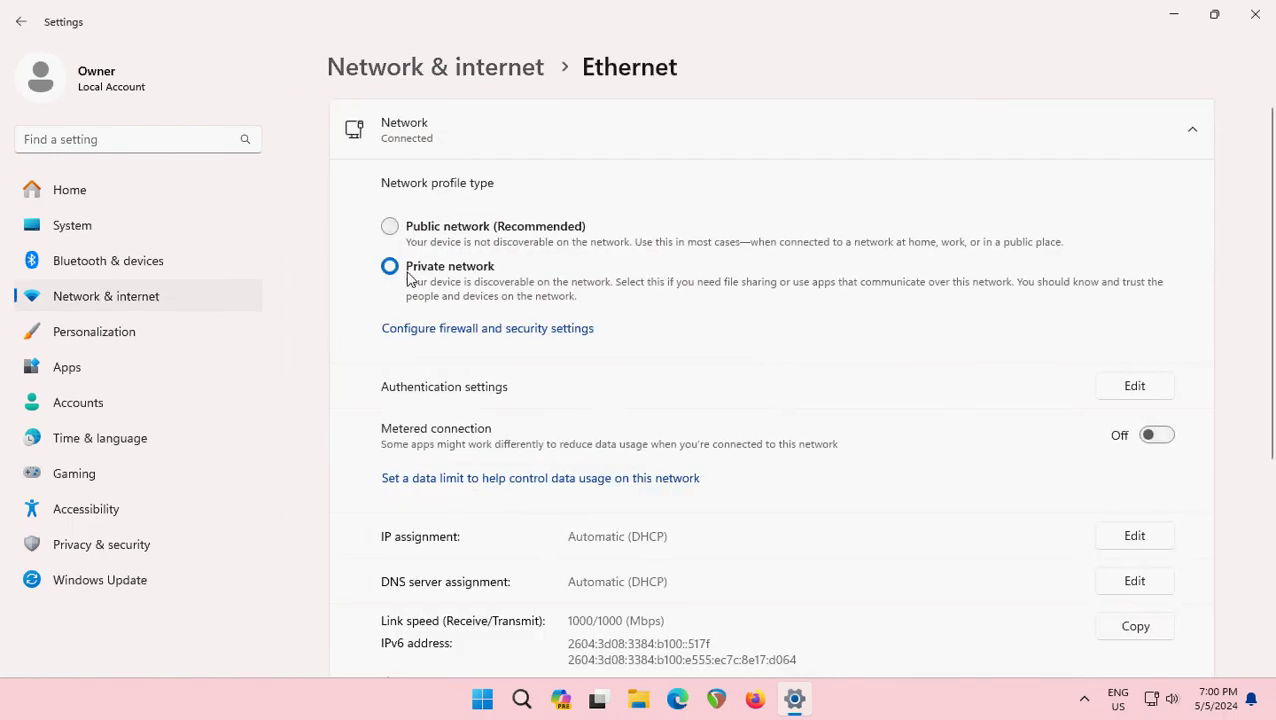
{"action": "left_click", "coordinate": [1255, 14]}
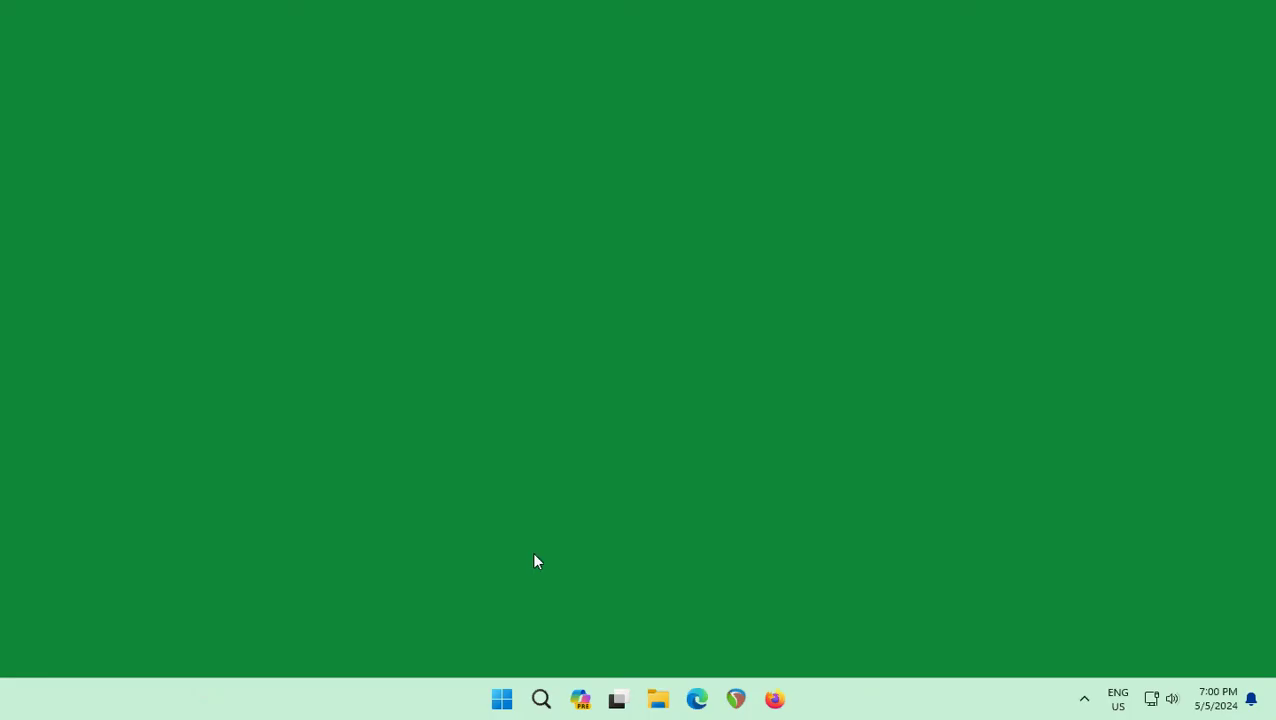
On PC1, open the advanced sharing settings from Network and Sharing Center, with Control Panel shown as small icons.
{"action": "left_click", "coordinate": [505, 702]}
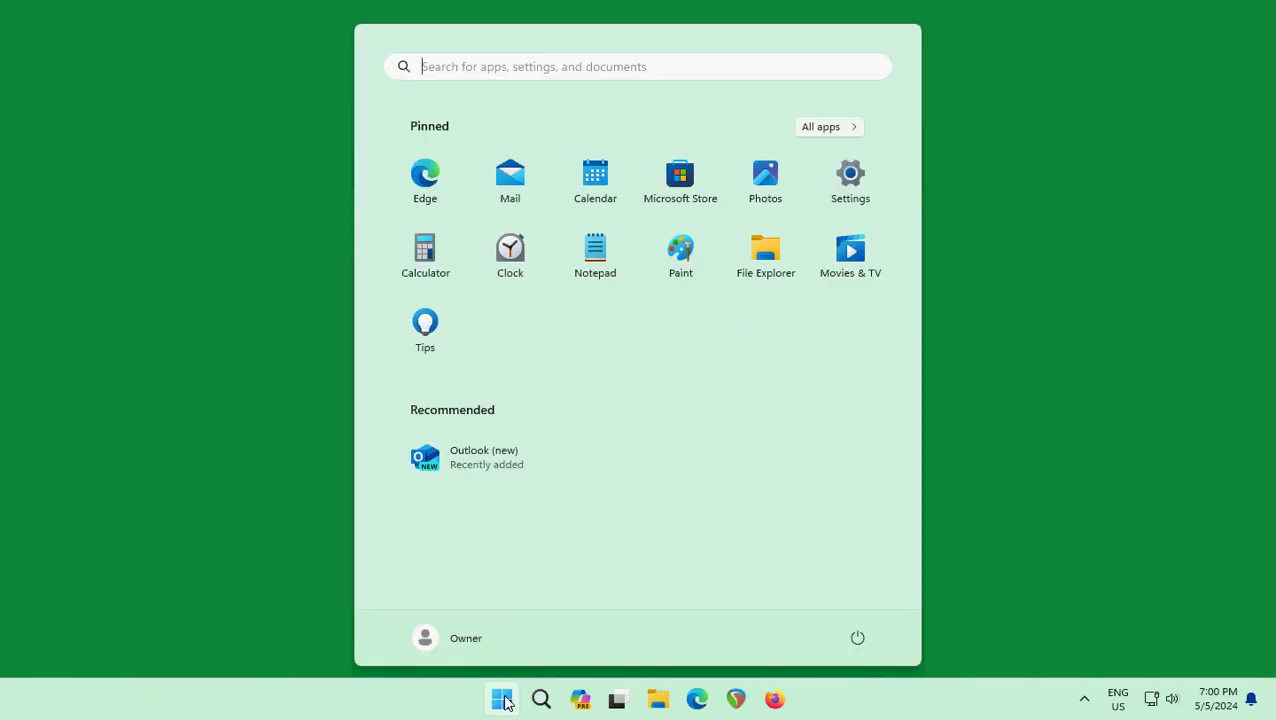
{"action": "type", "text": "control"}
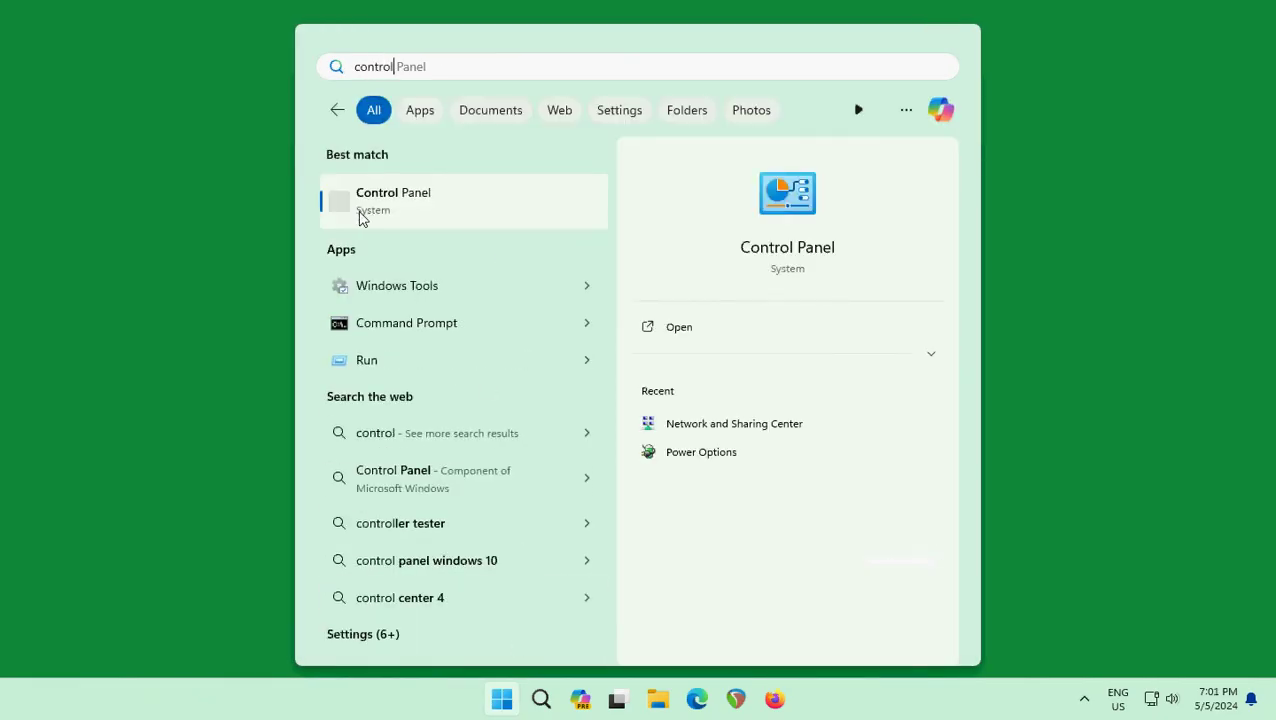
{"action": "left_click", "coordinate": [360, 208]}
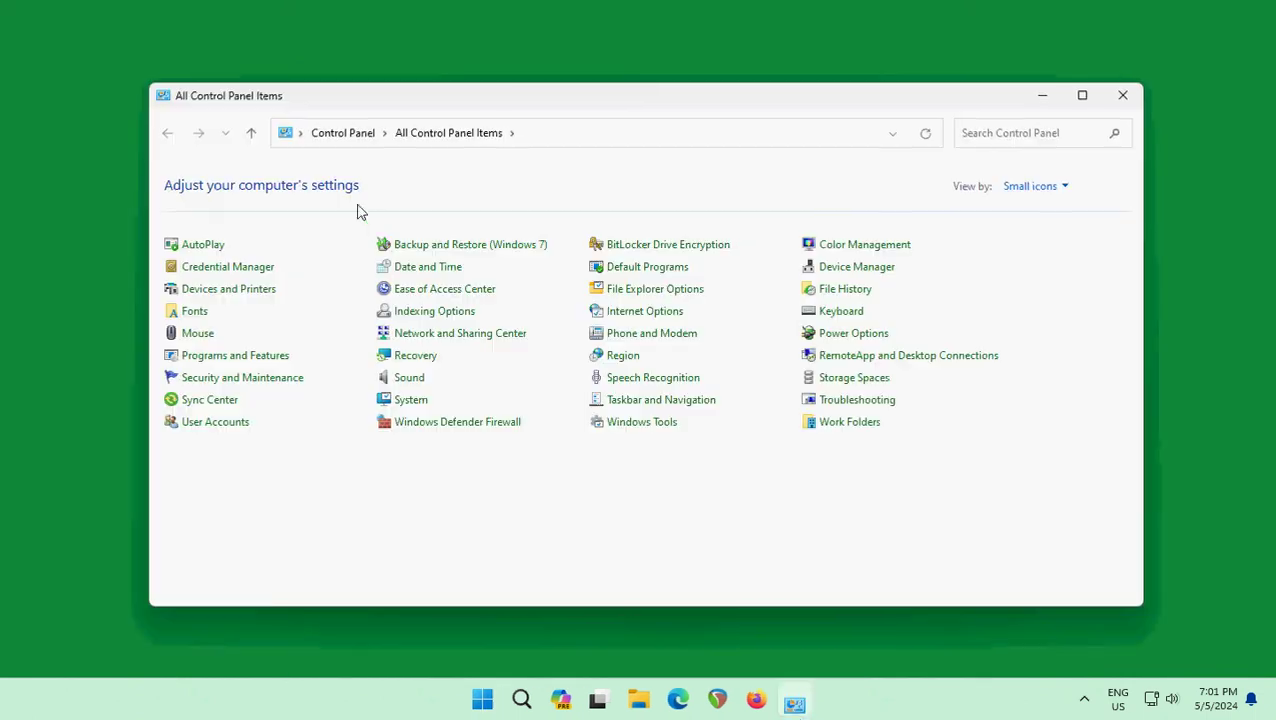
{"action": "left_click", "coordinate": [1062, 190]}
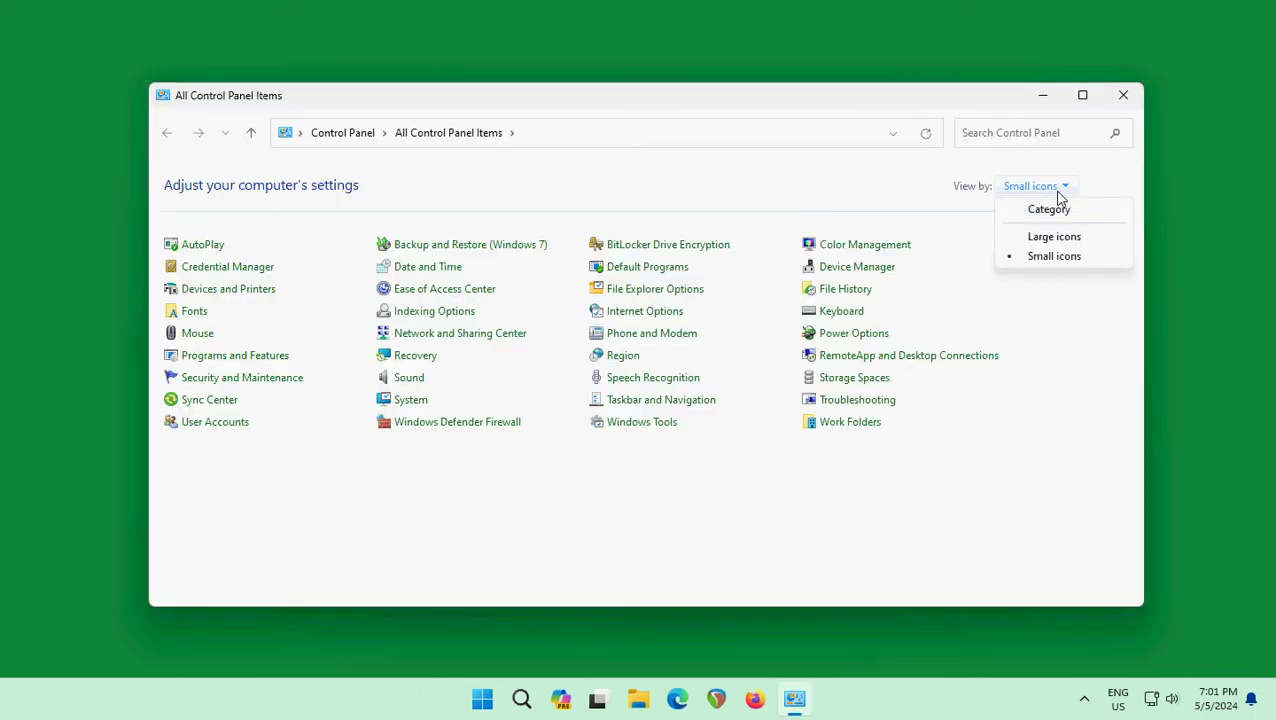
{"action": "left_click", "coordinate": [1052, 256]}
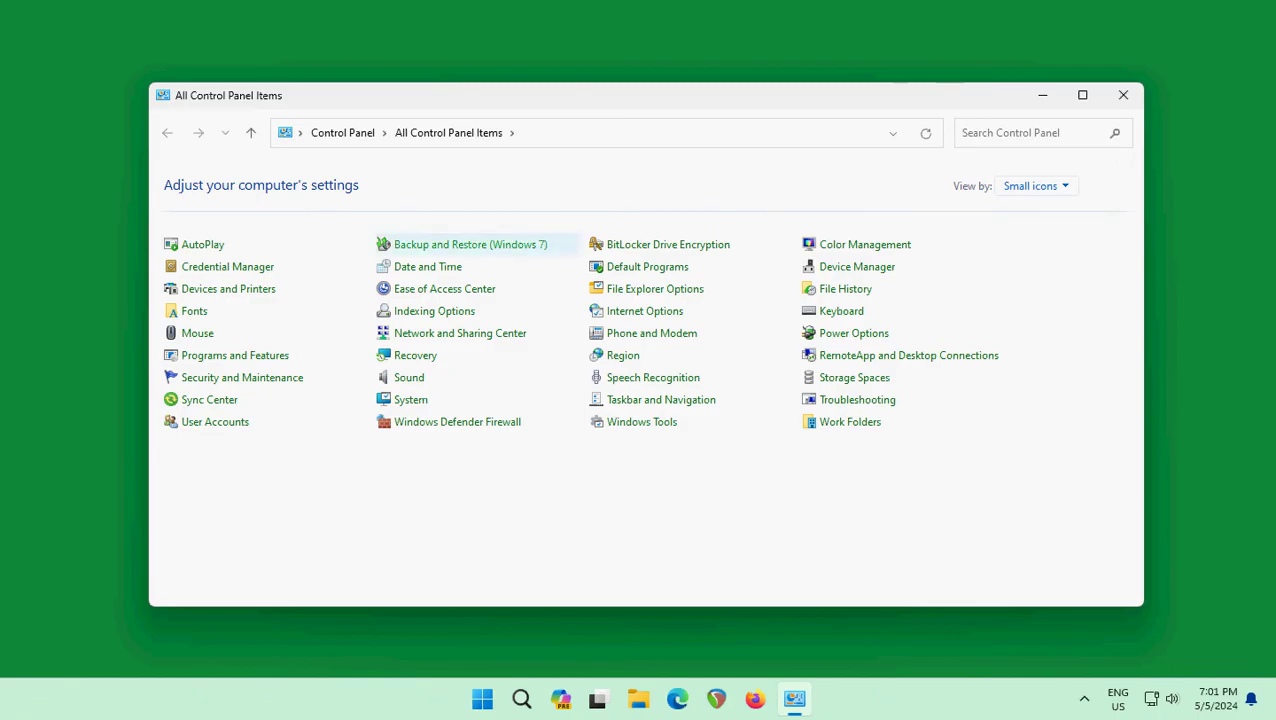
{"action": "left_click", "coordinate": [437, 338]}
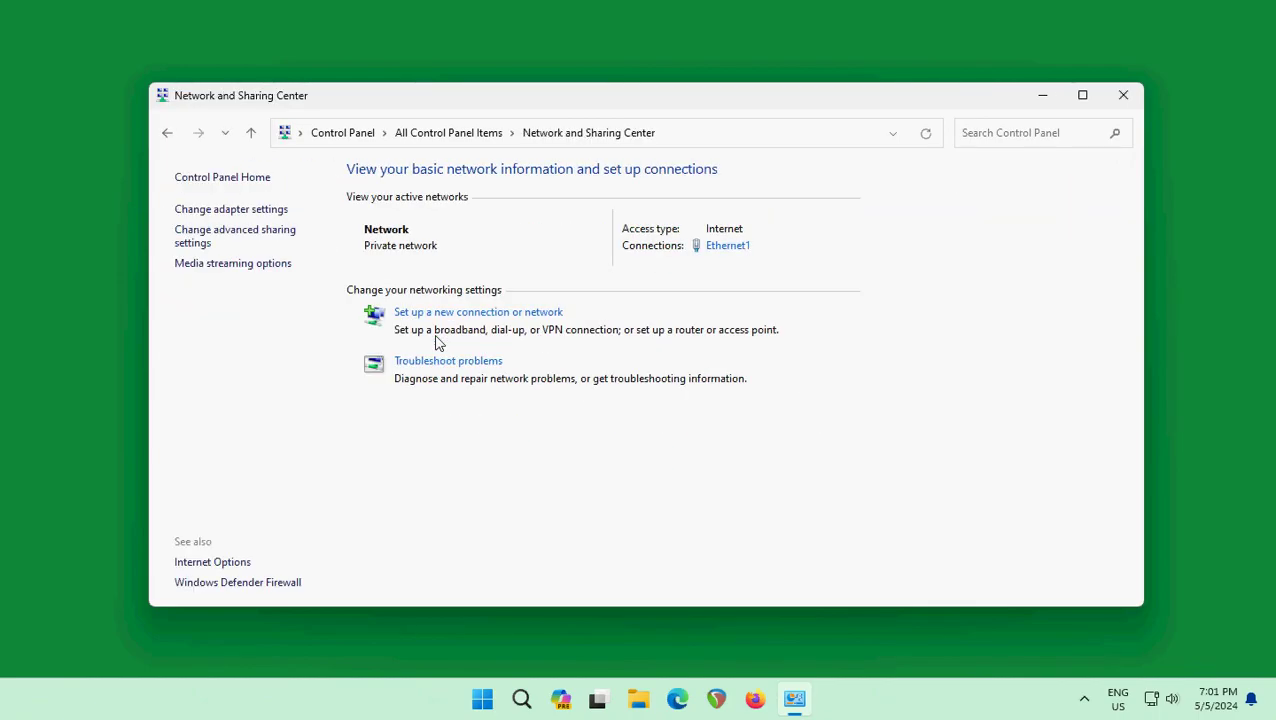
{"action": "left_click", "coordinate": [234, 240]}
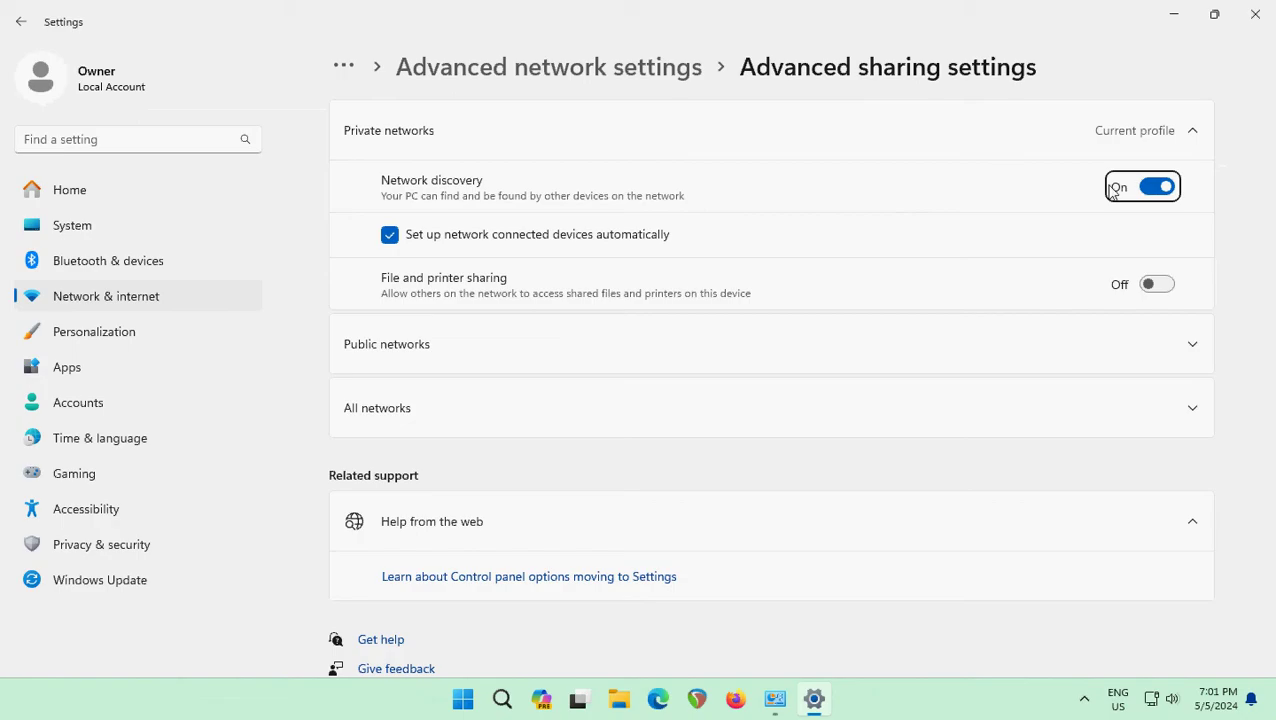
Turn on file and printer sharing for private networks on PC1, with network discovery on.
{"action": "left_click", "coordinate": [1168, 194]}
{"action": "left_click", "coordinate": [1168, 194]}
{"action": "left_click", "coordinate": [1158, 290]}
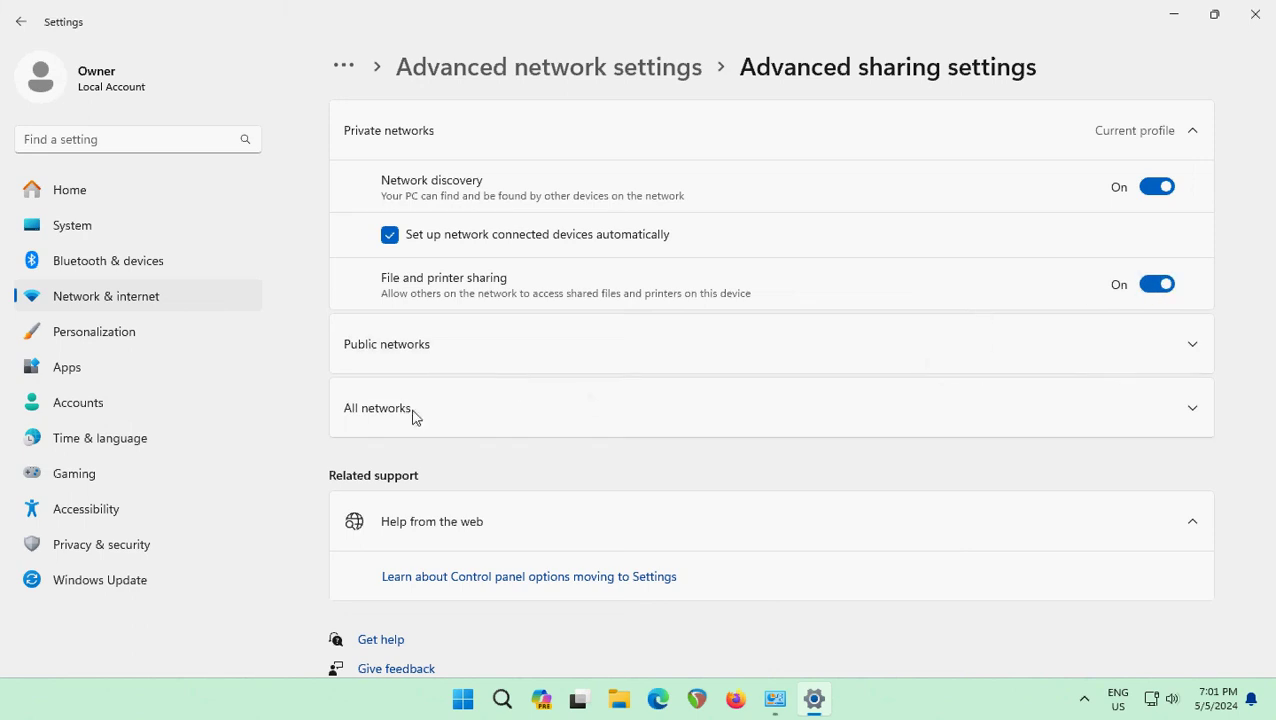
Turn off password protected sharing for all networks on PC1, and close the Settings and Control Panel windows.
{"action": "left_click", "coordinate": [1165, 413]}
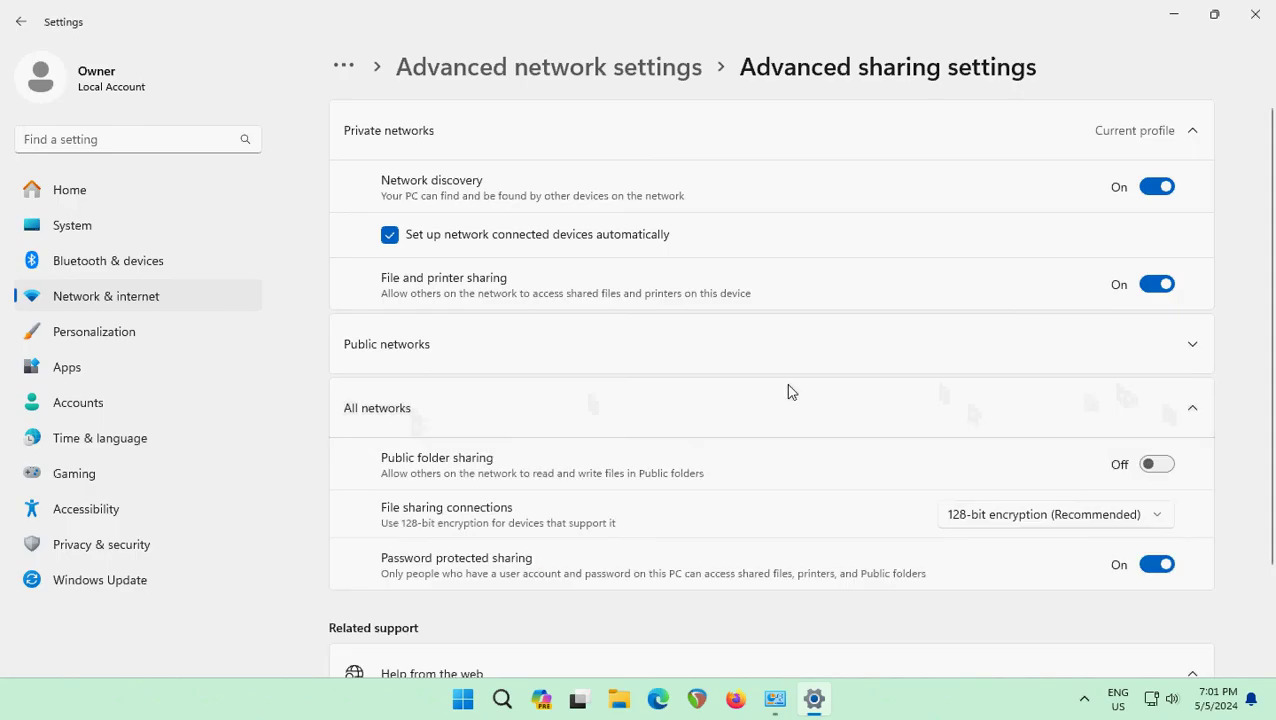
{"action": "scroll", "coordinate": [787, 391], "scroll_direction": "down", "scroll_amount": 2}
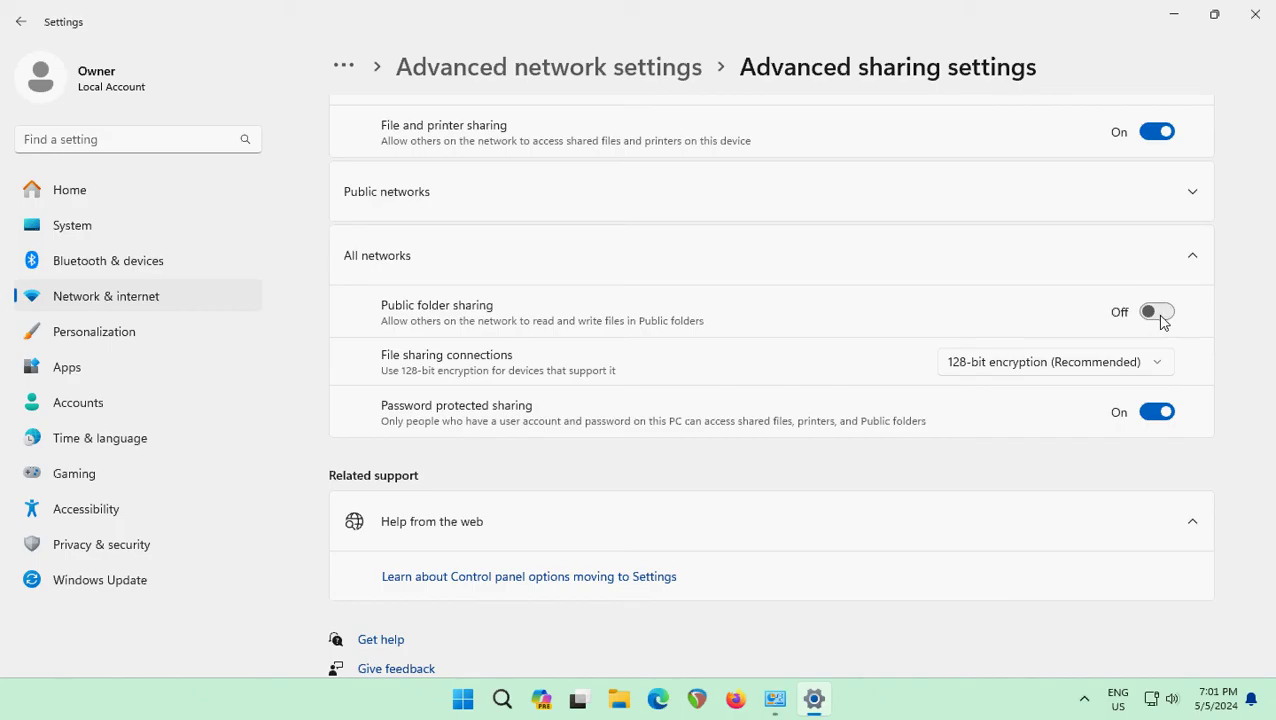
{"action": "left_click", "coordinate": [1157, 367]}
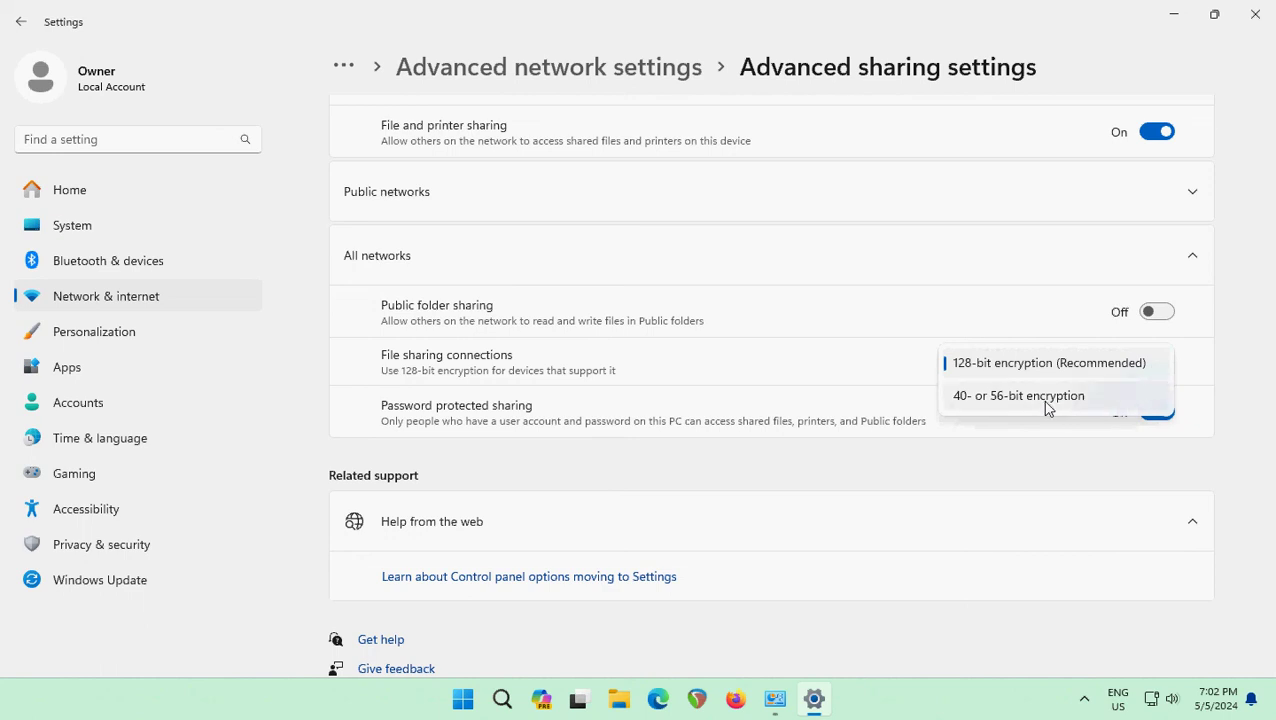
{"action": "left_click", "coordinate": [880, 371]}
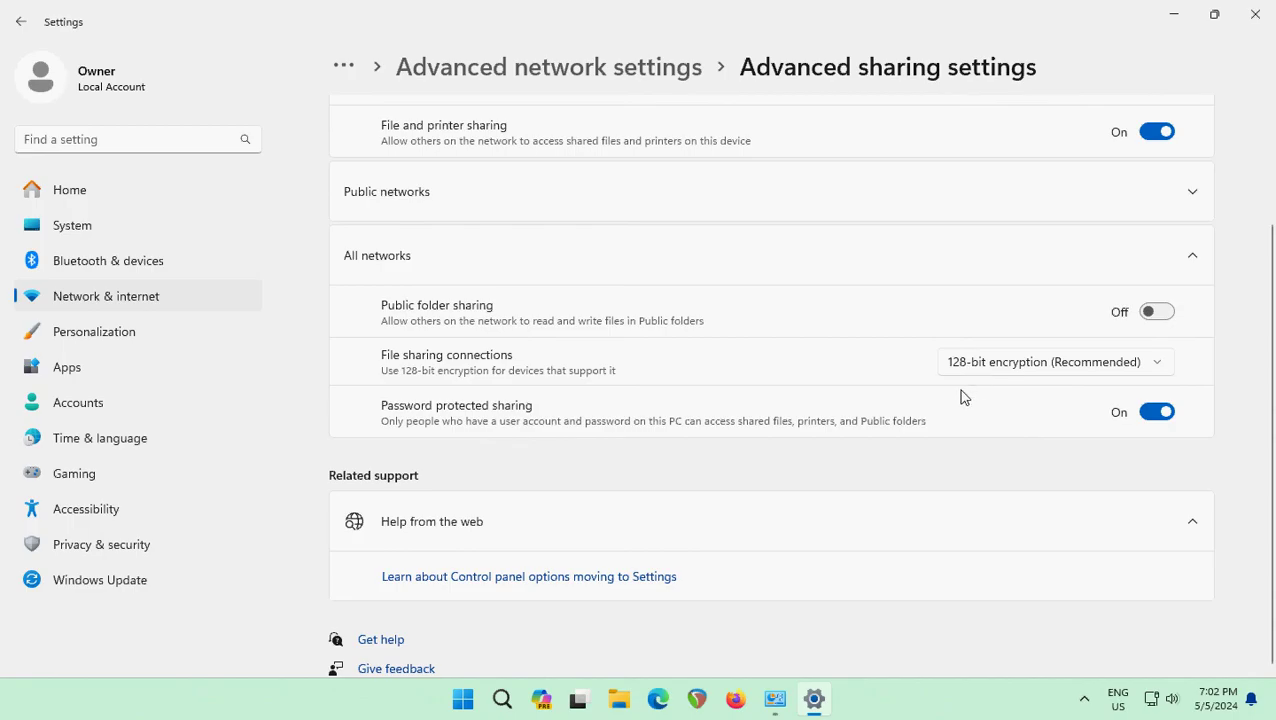
{"action": "left_click", "coordinate": [1160, 416]}
{"action": "left_click", "coordinate": [1256, 20]}
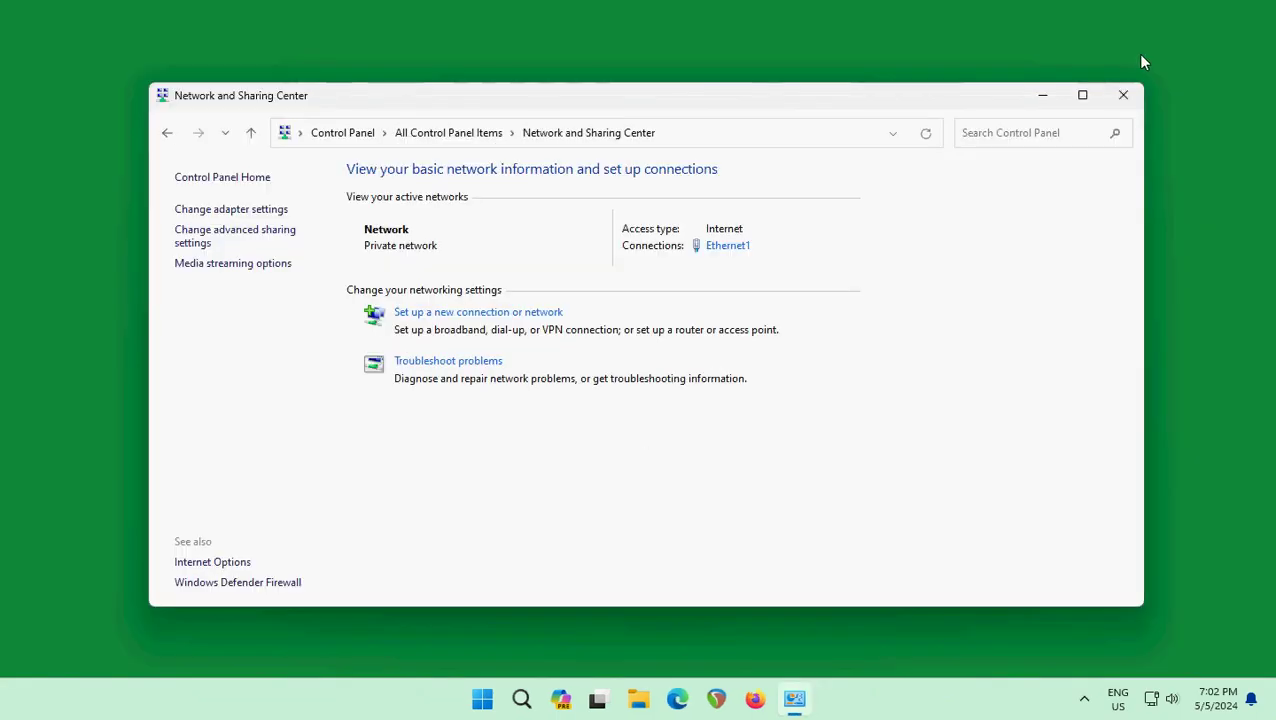
{"action": "left_click", "coordinate": [1123, 97]}
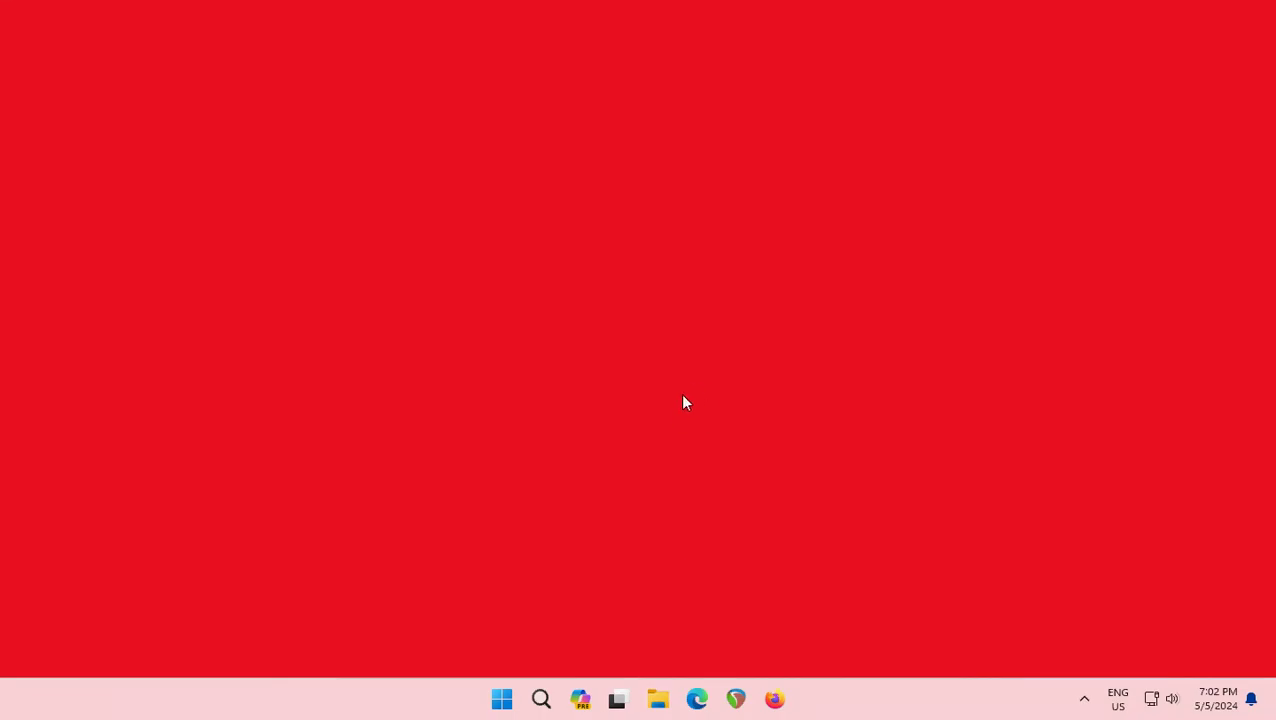
On WinDAW, open the advanced sharing settings from Network and Sharing Center, with Control Panel shown as small icons.
{"action": "left_click", "coordinate": [500, 699]}
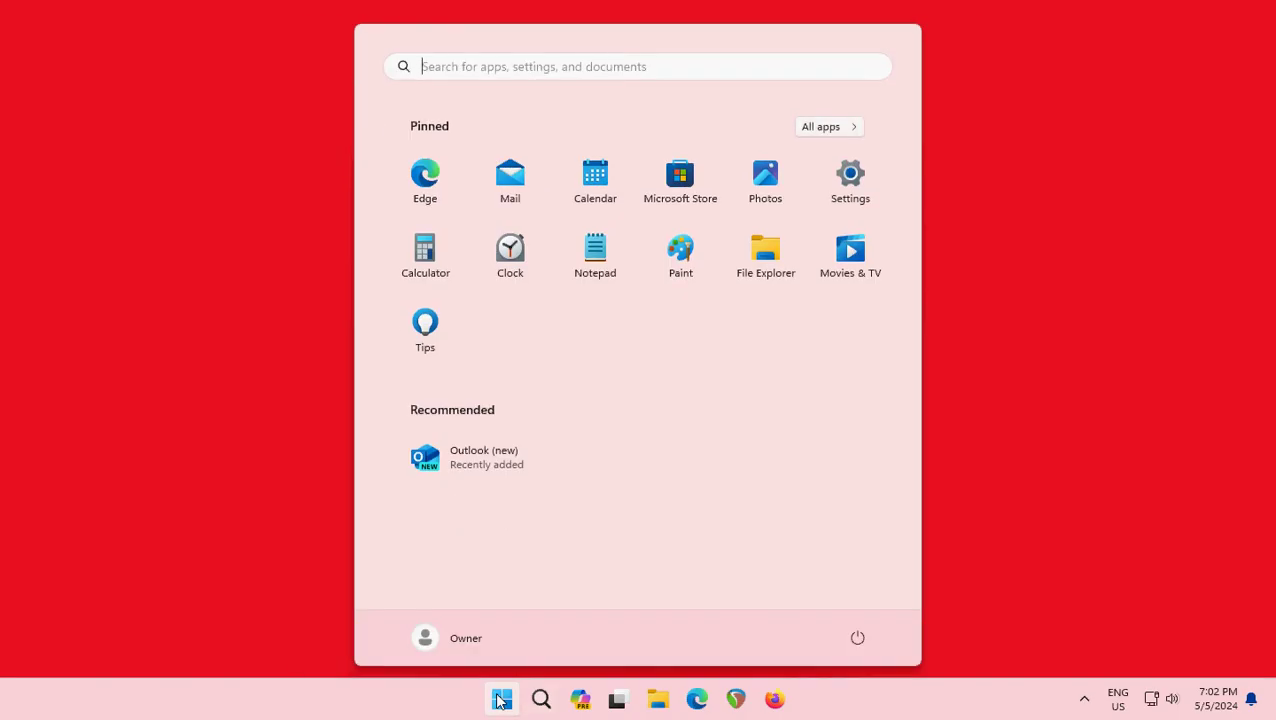
{"action": "type", "text": "control"}
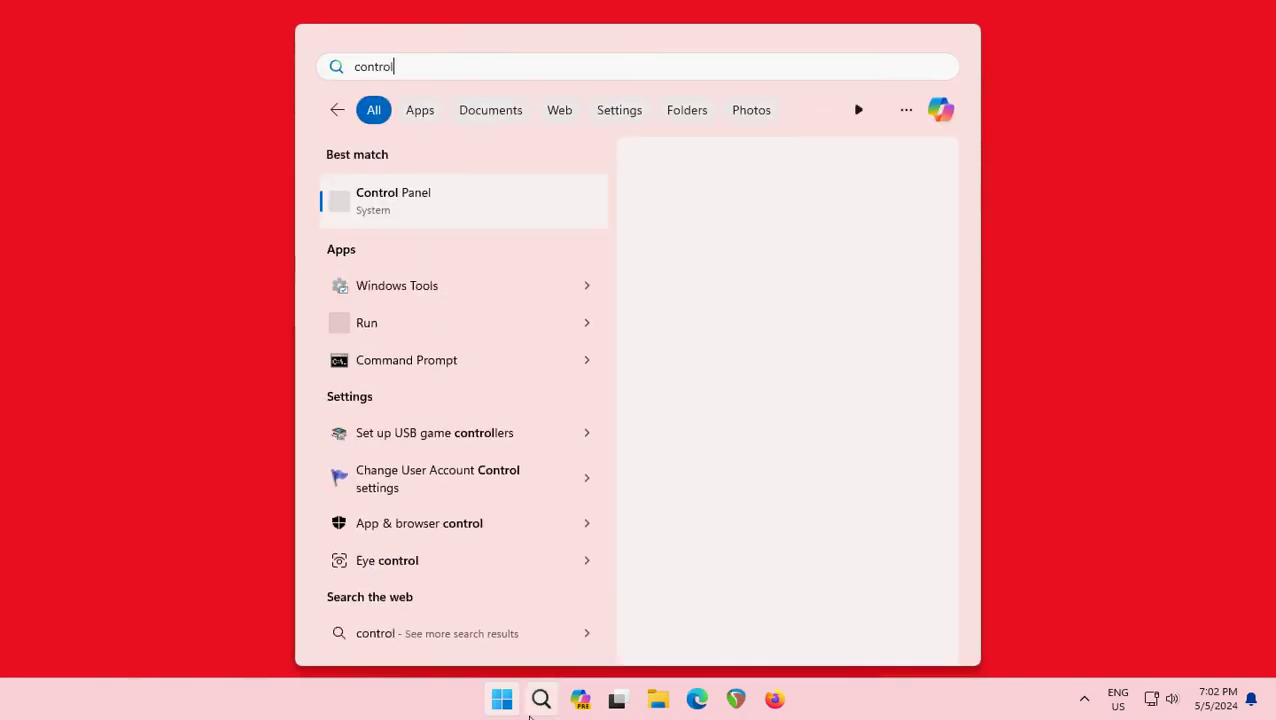
{"action": "left_click", "coordinate": [357, 197]}
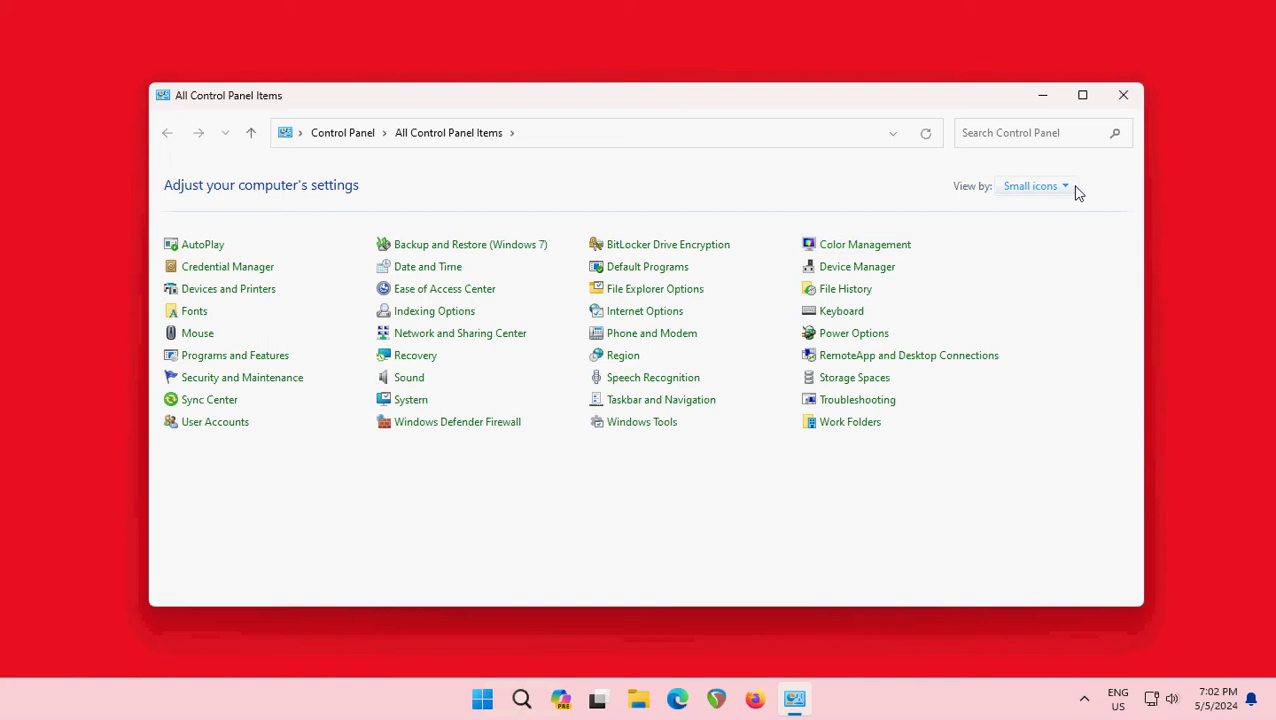
{"action": "left_click", "coordinate": [1070, 188]}
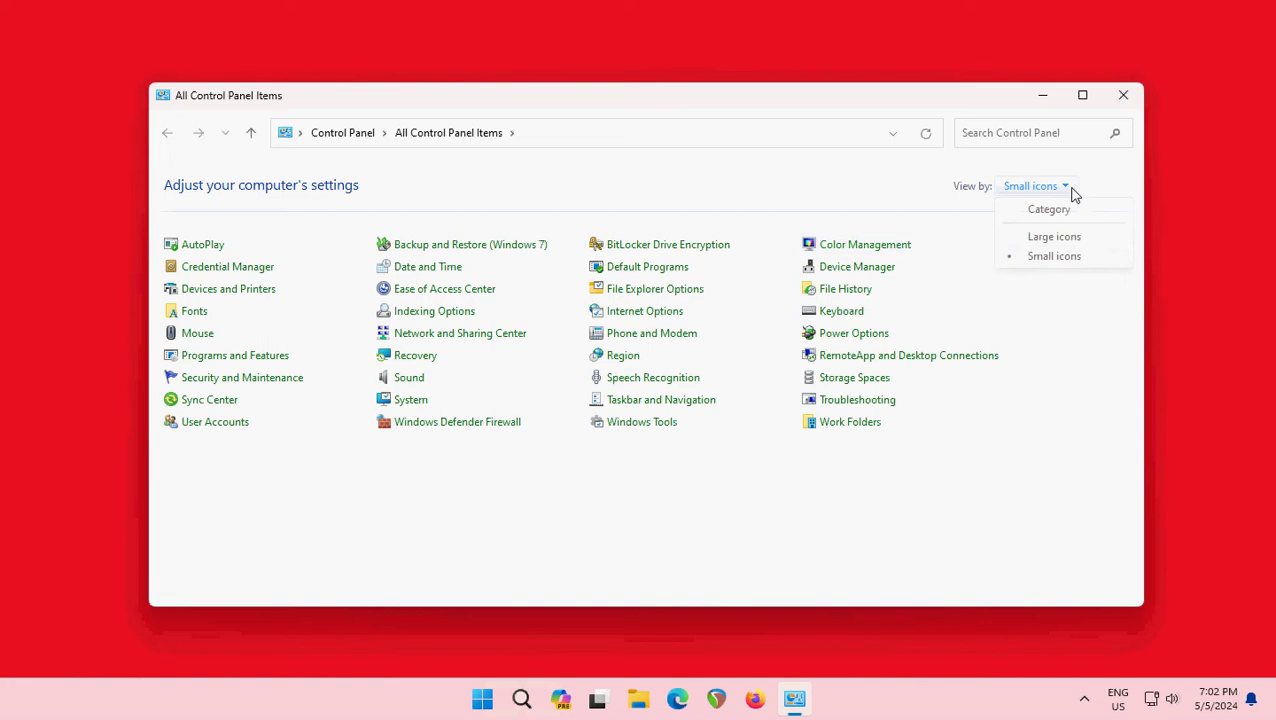
{"action": "left_click", "coordinate": [1055, 256]}
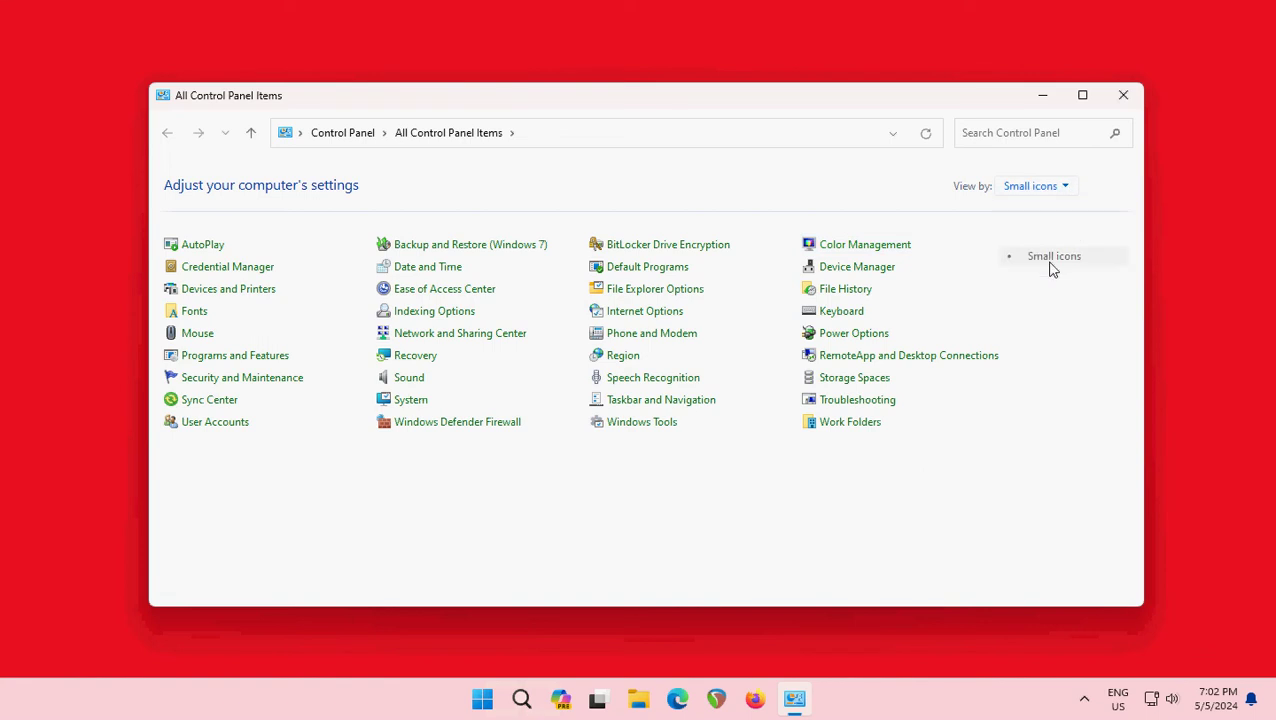
{"action": "left_click", "coordinate": [464, 338]}
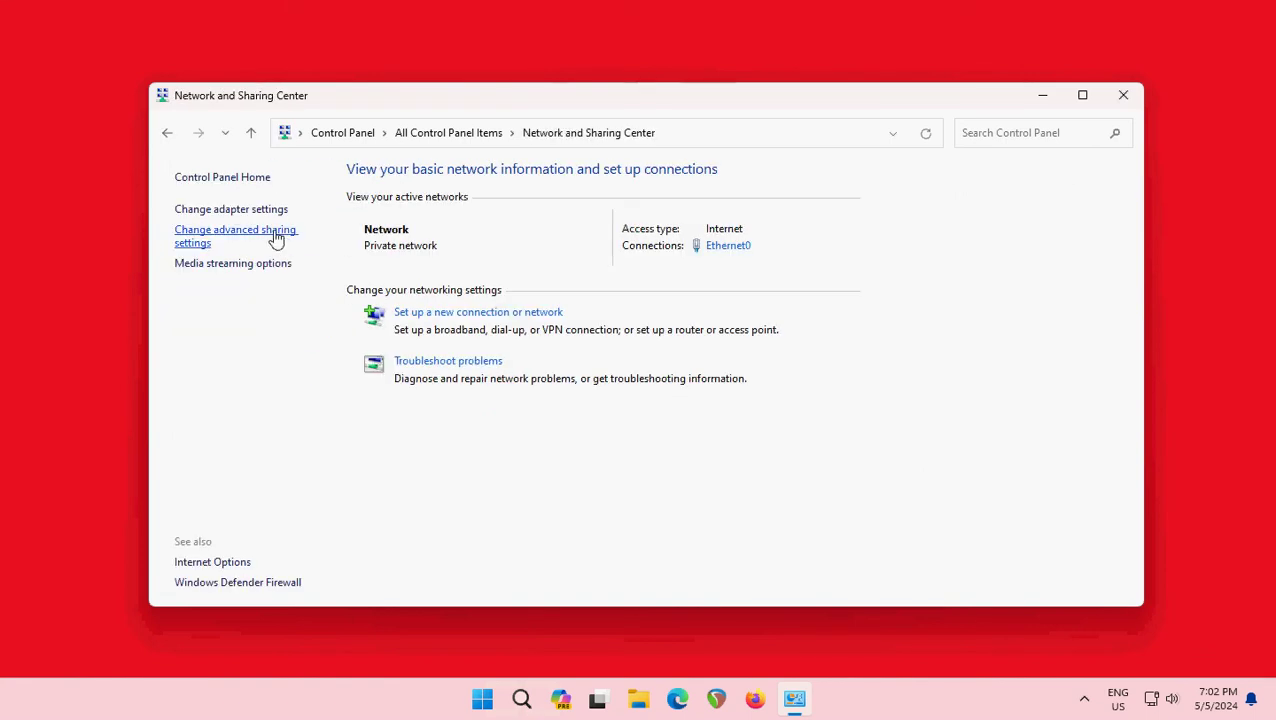
{"action": "left_click", "coordinate": [277, 240]}
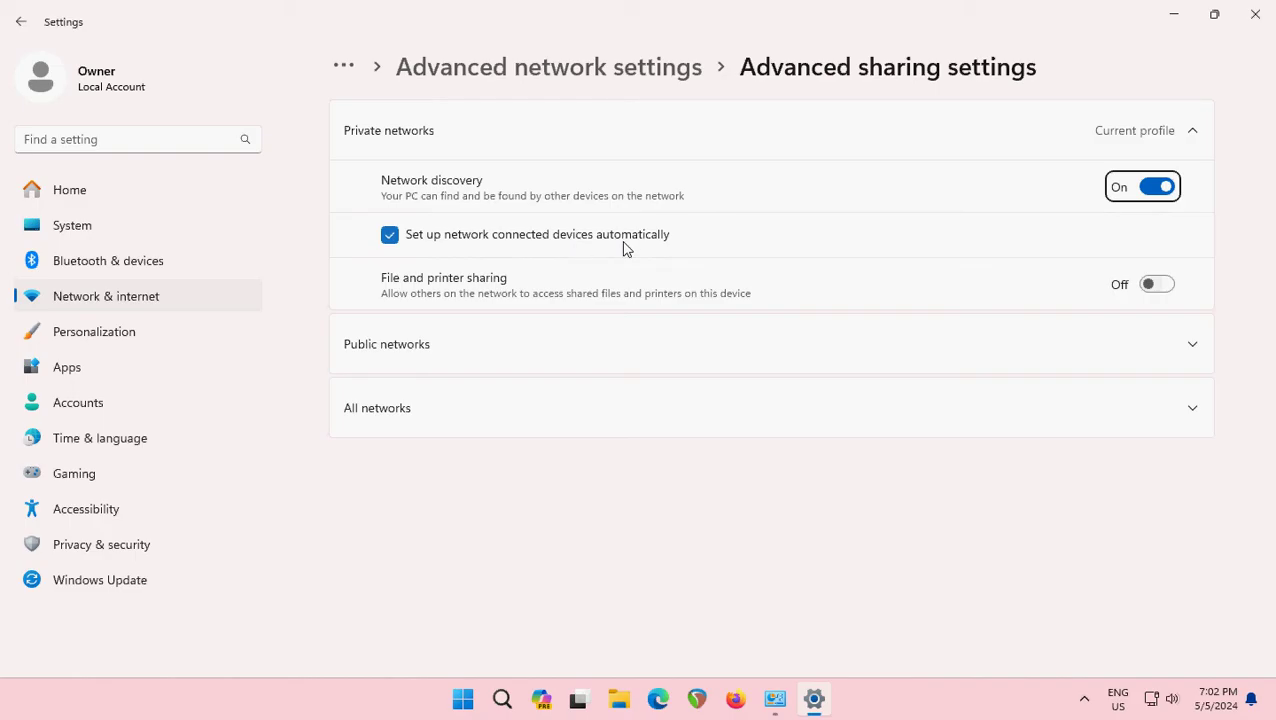
Turn on file and printer sharing for private networks and turn off password protected sharing for all networks on WinDAW.
{"action": "left_click", "coordinate": [1157, 286]}
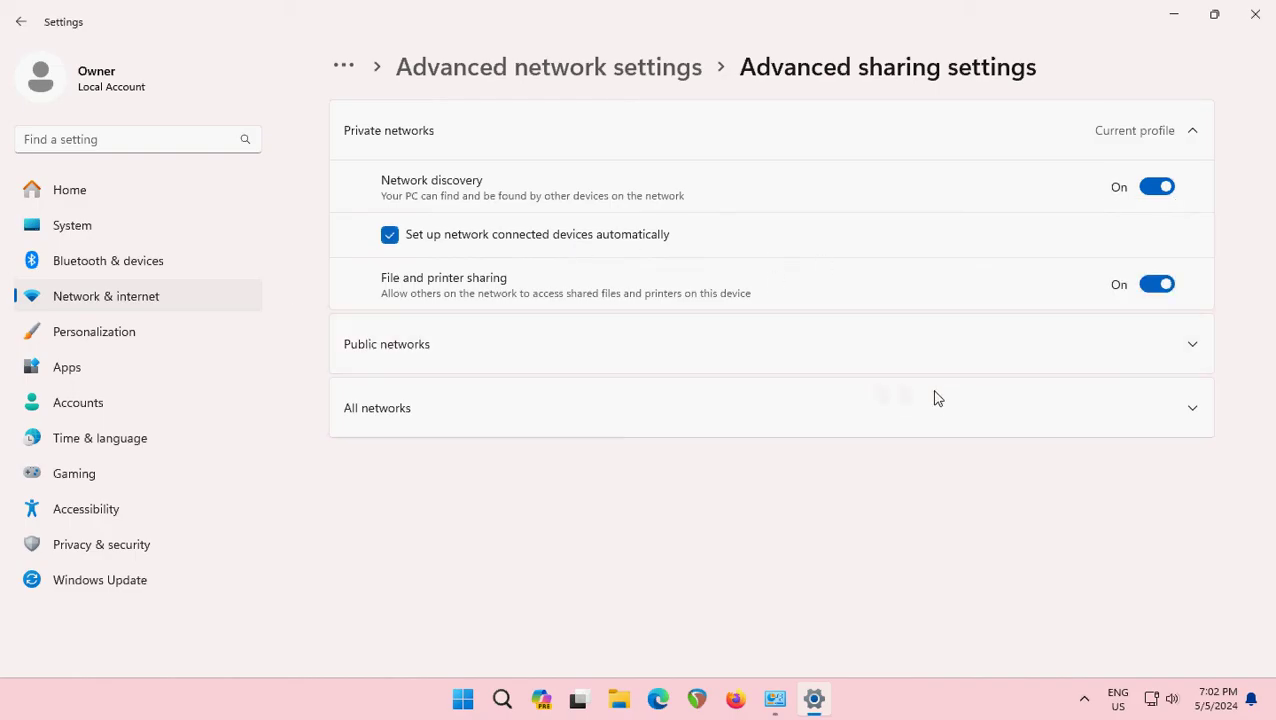
{"action": "left_click", "coordinate": [1193, 411]}
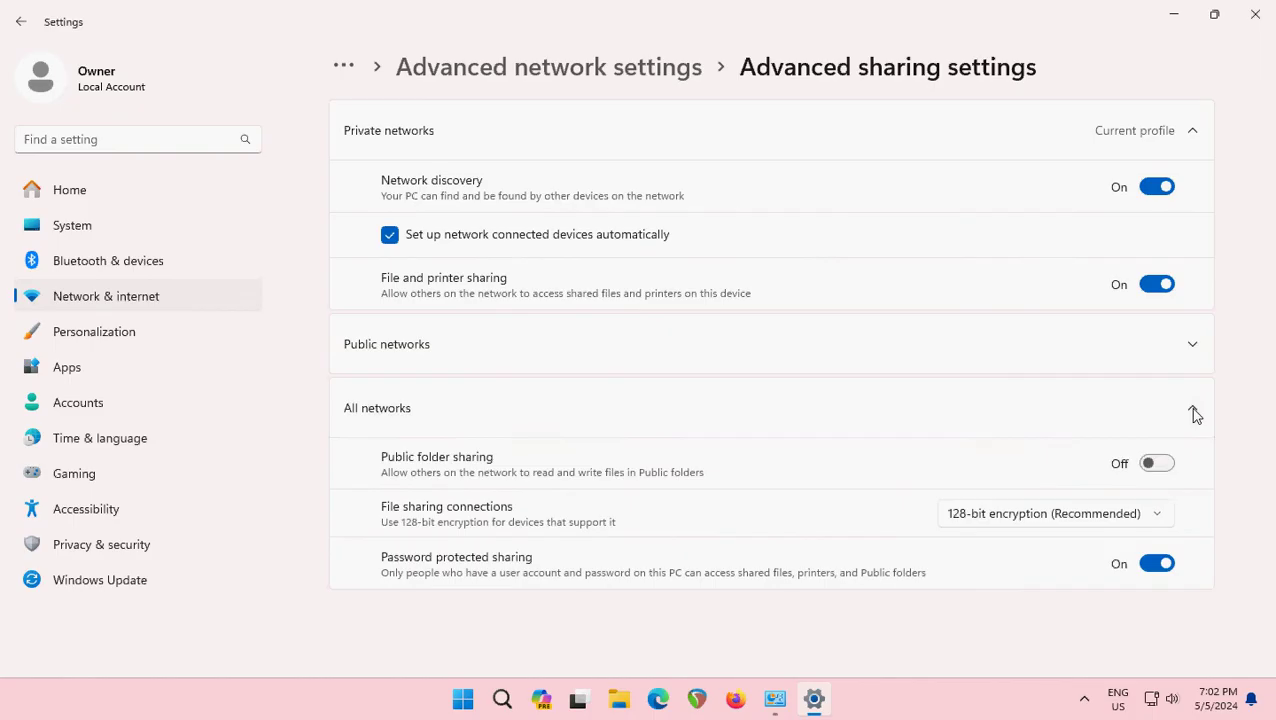
{"action": "left_click", "coordinate": [1157, 565]}
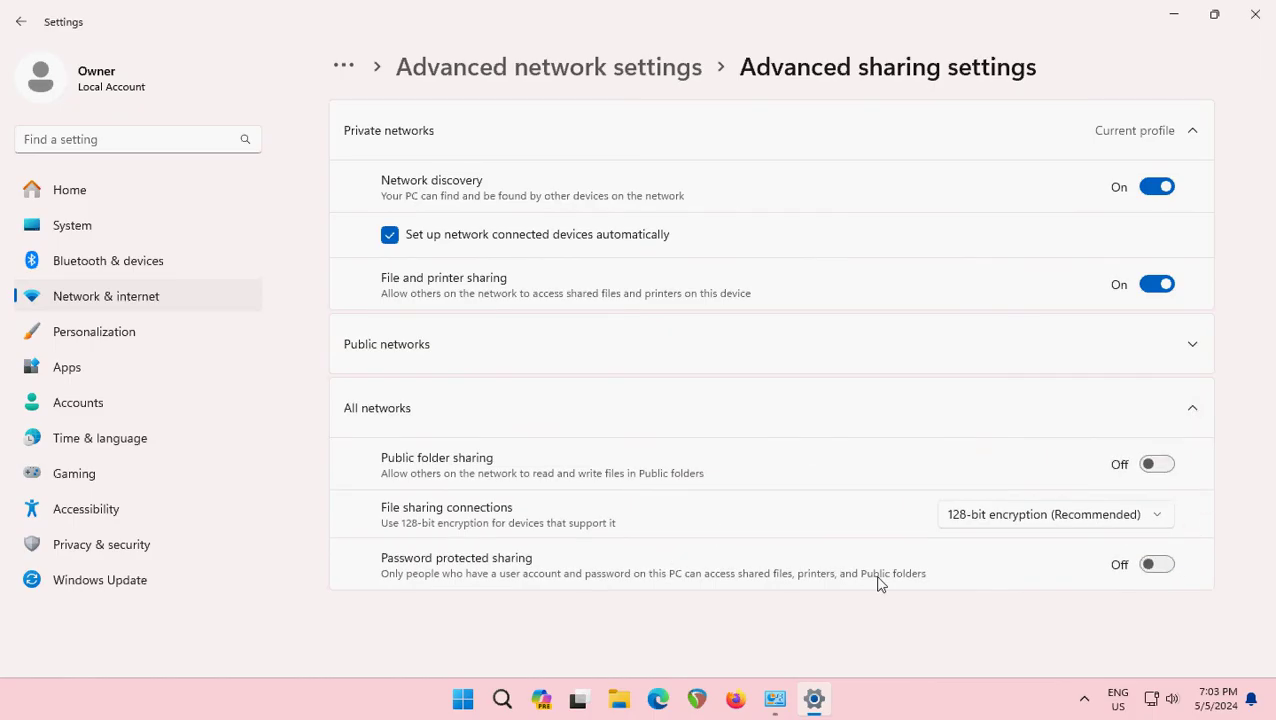
Close the Settings and Network and Sharing Center windows on WinDAW.
{"action": "left_click", "coordinate": [1255, 14]}
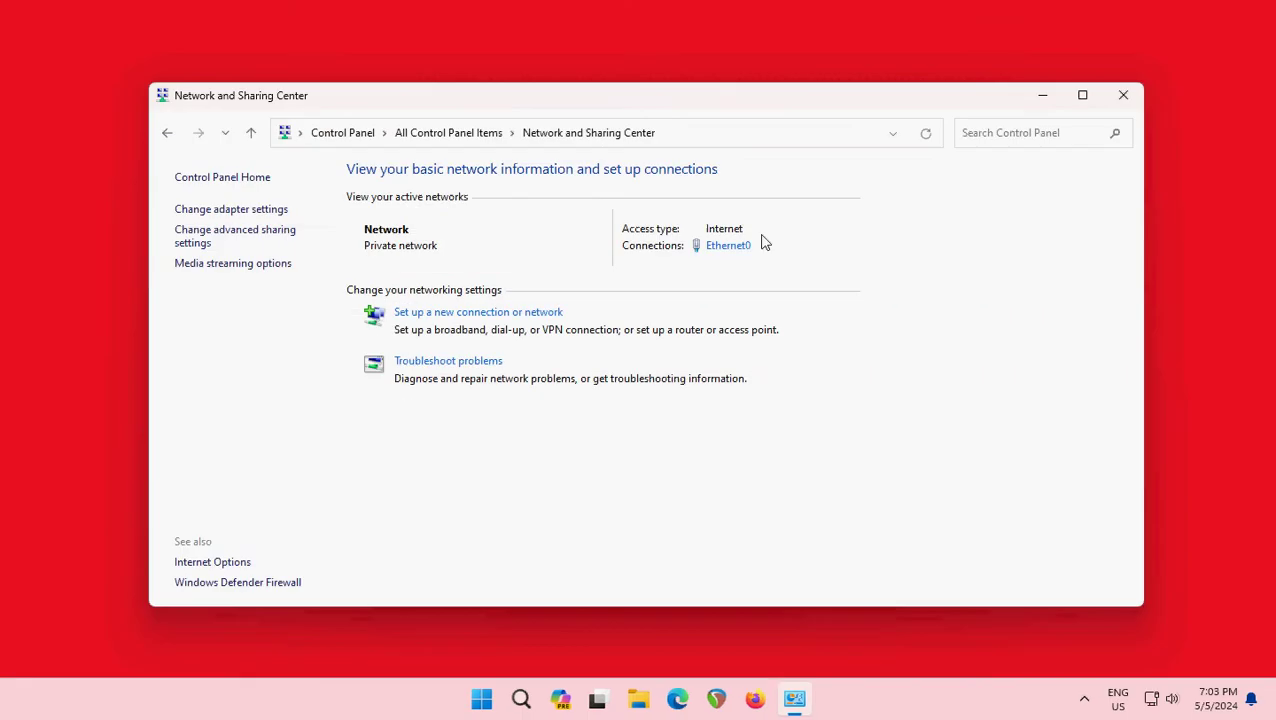
{"action": "left_click", "coordinate": [1122, 95]}
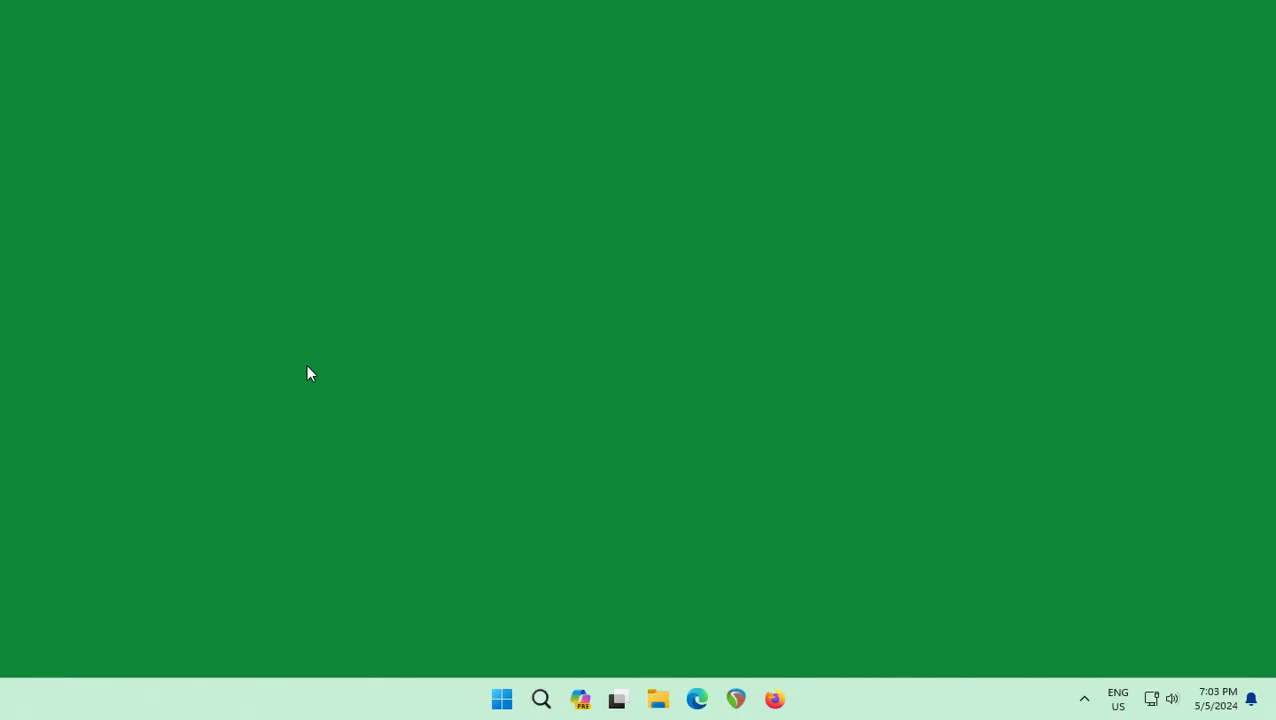
On PC1, open the About page of the System settings.
{"action": "right_click", "coordinate": [503, 705]}
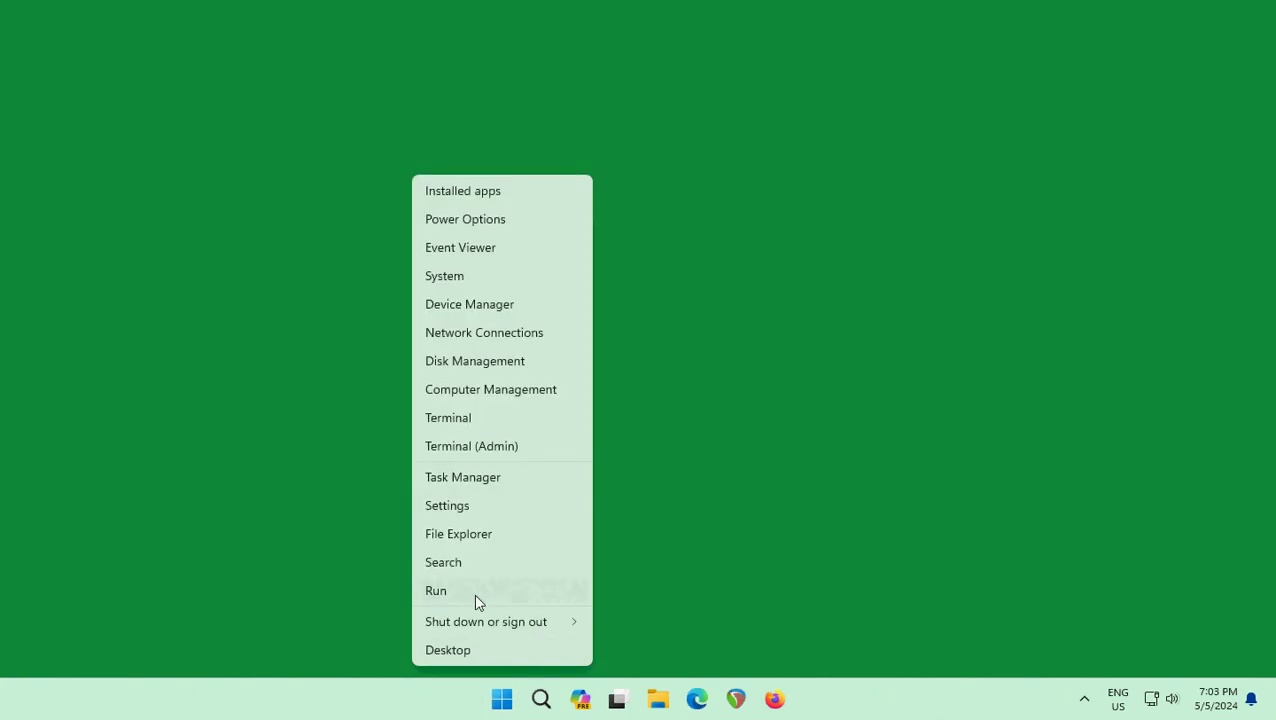
{"action": "left_click", "coordinate": [463, 510]}
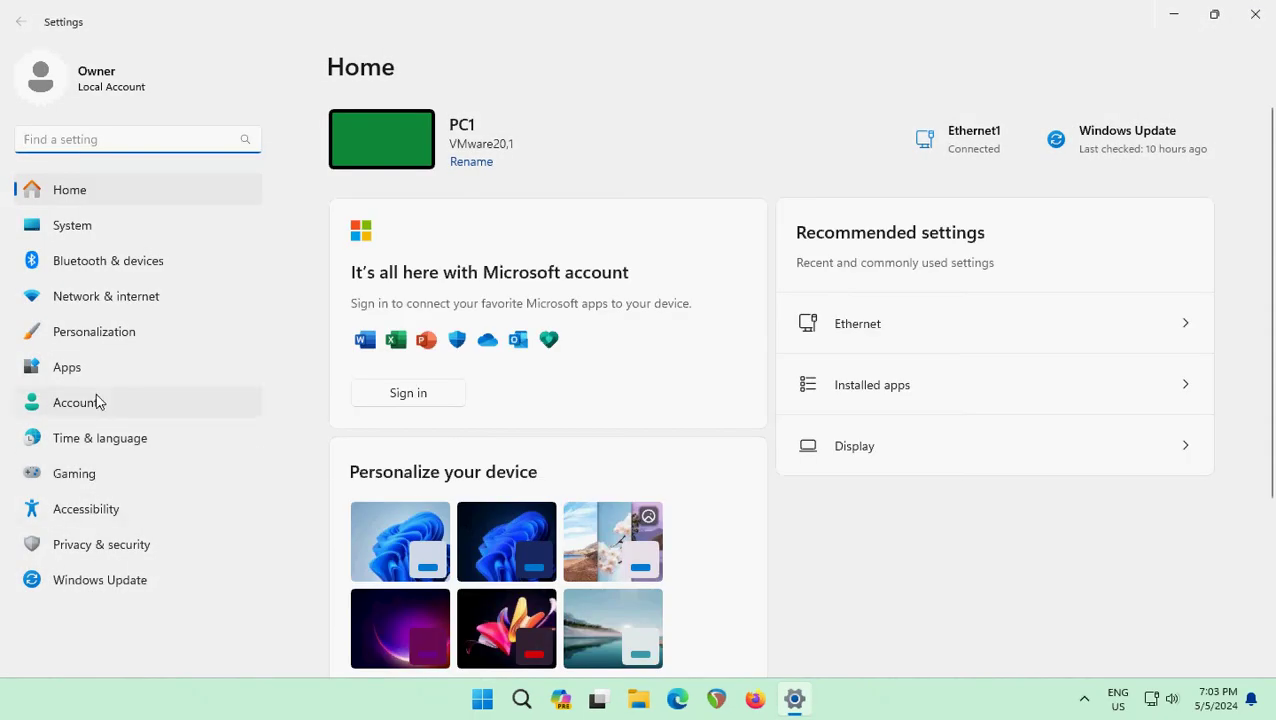
{"action": "left_click", "coordinate": [88, 234]}
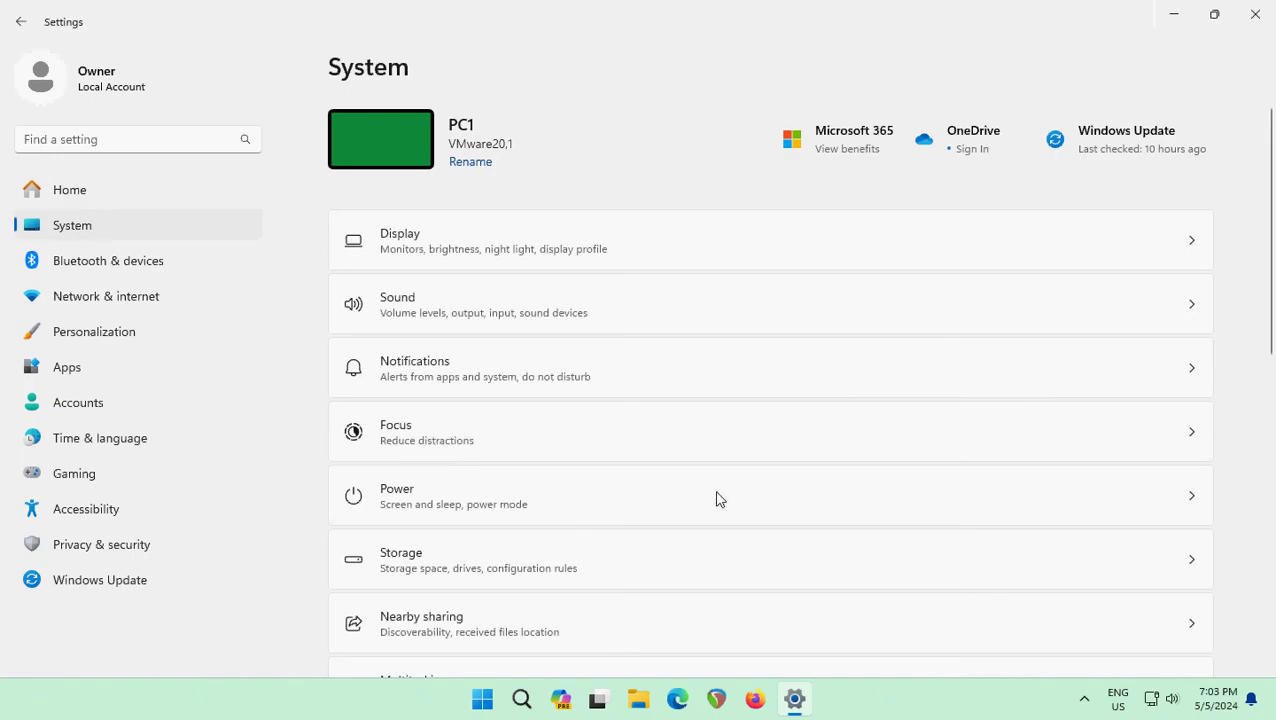
{"action": "scroll", "coordinate": [750, 553], "scroll_direction": "down", "scroll_amount": 2}
{"action": "scroll", "coordinate": [750, 553], "scroll_direction": "down", "scroll_amount": 4}
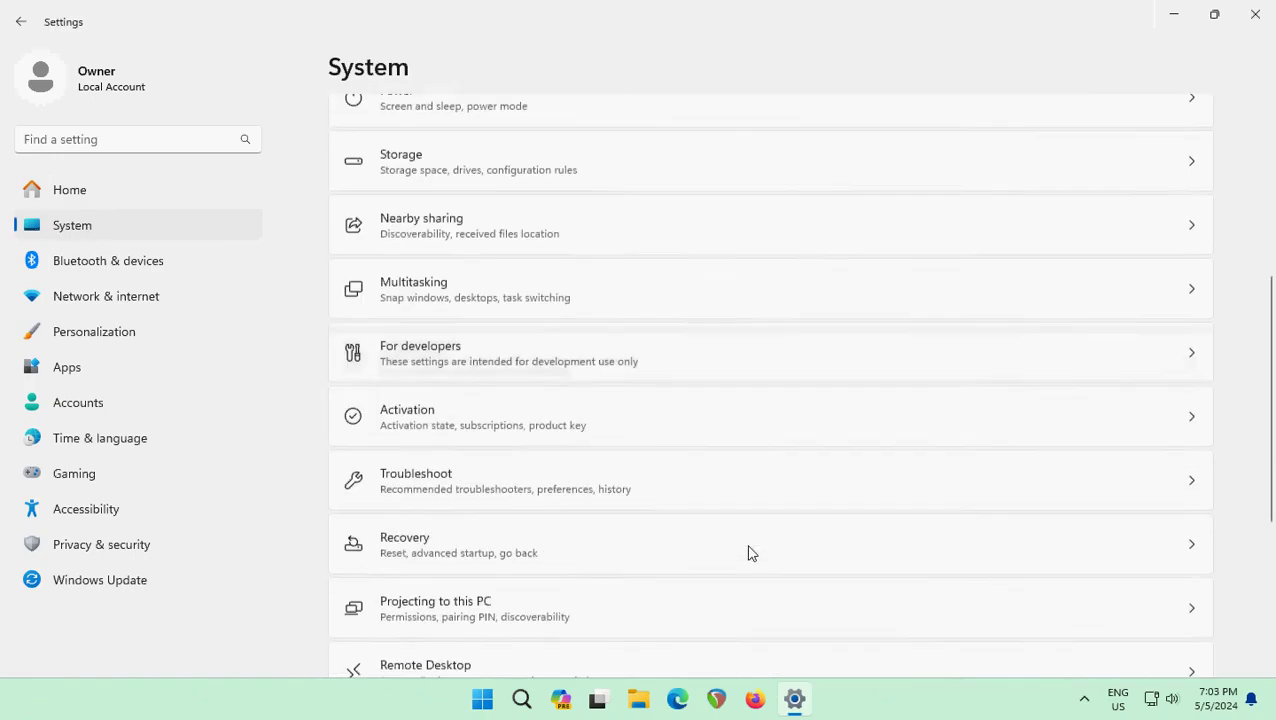
{"action": "scroll", "coordinate": [750, 553], "scroll_direction": "down", "scroll_amount": 2}
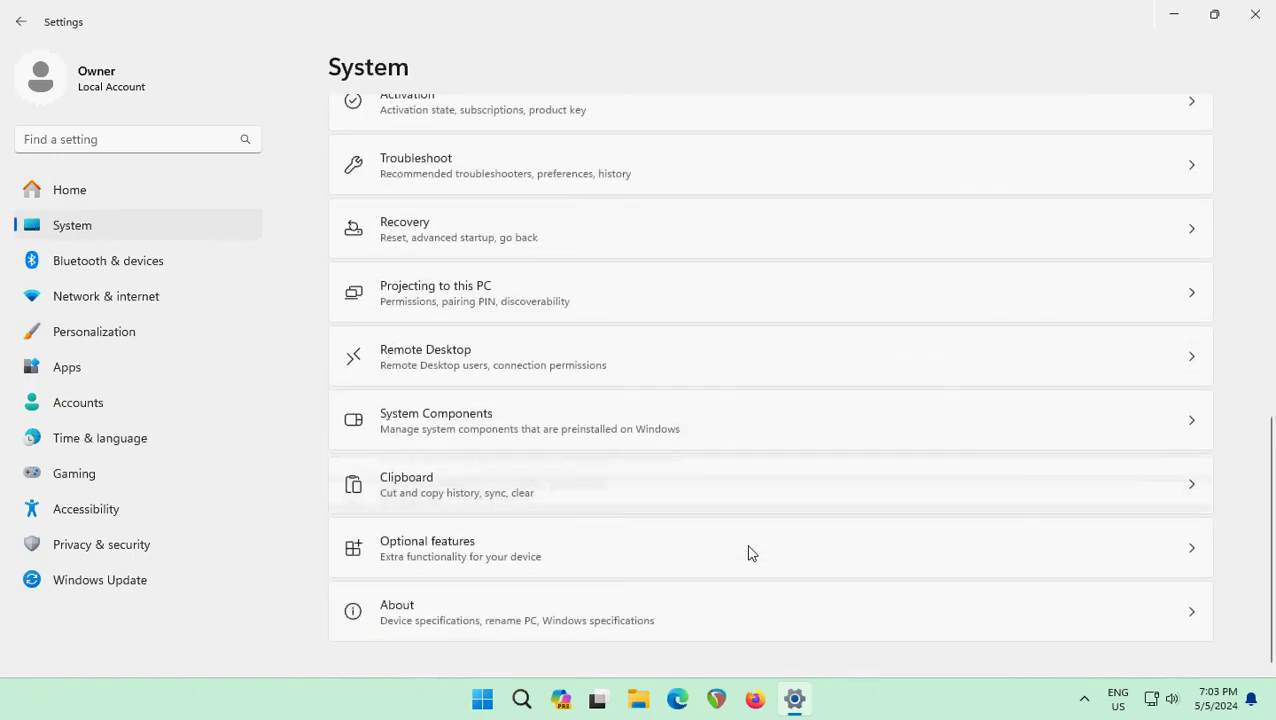
{"action": "left_click", "coordinate": [432, 611]}
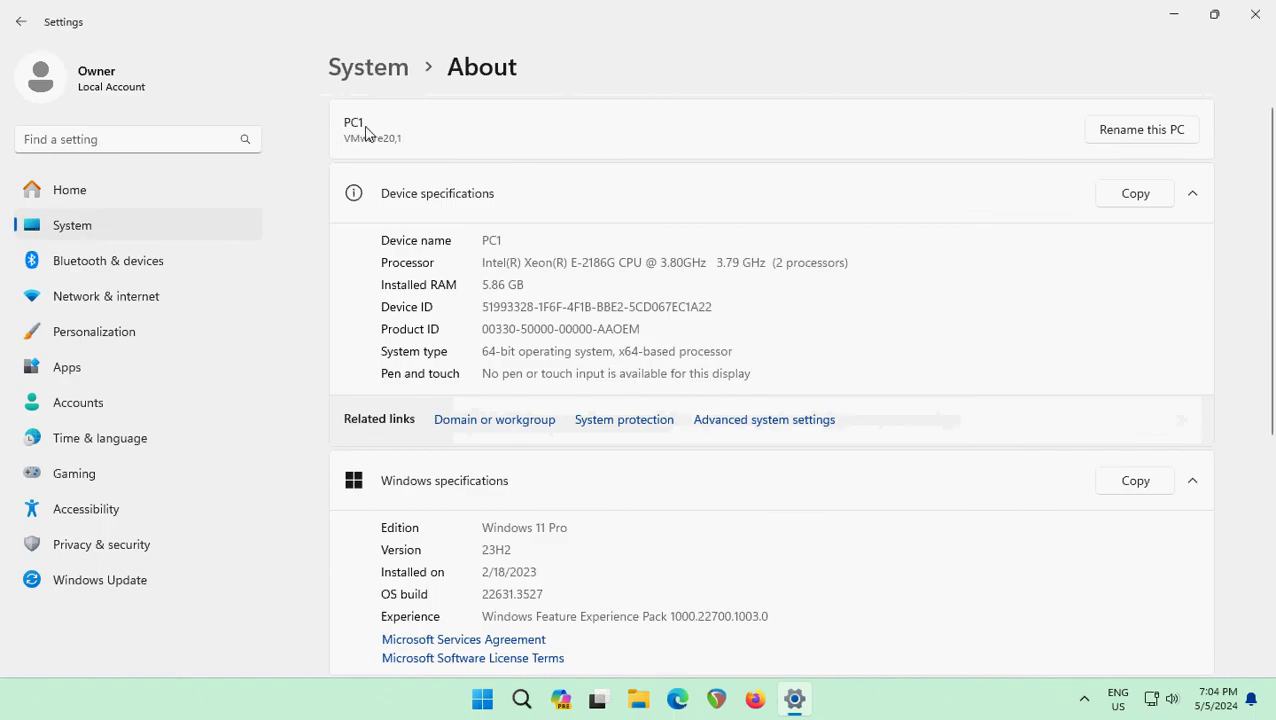
Rename PC1 as Server1 and restart the computer immediately to apply the new name.
{"action": "left_click", "coordinate": [1140, 140]}
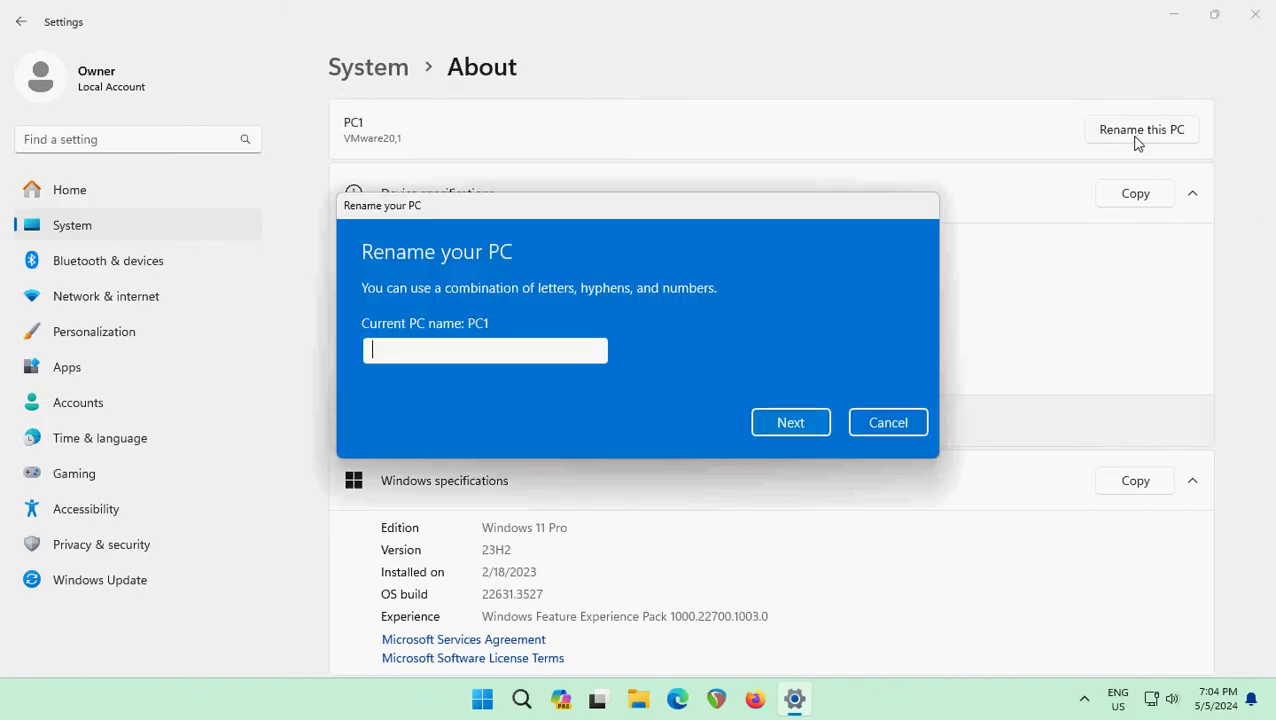
{"action": "type", "text": "Server1"}
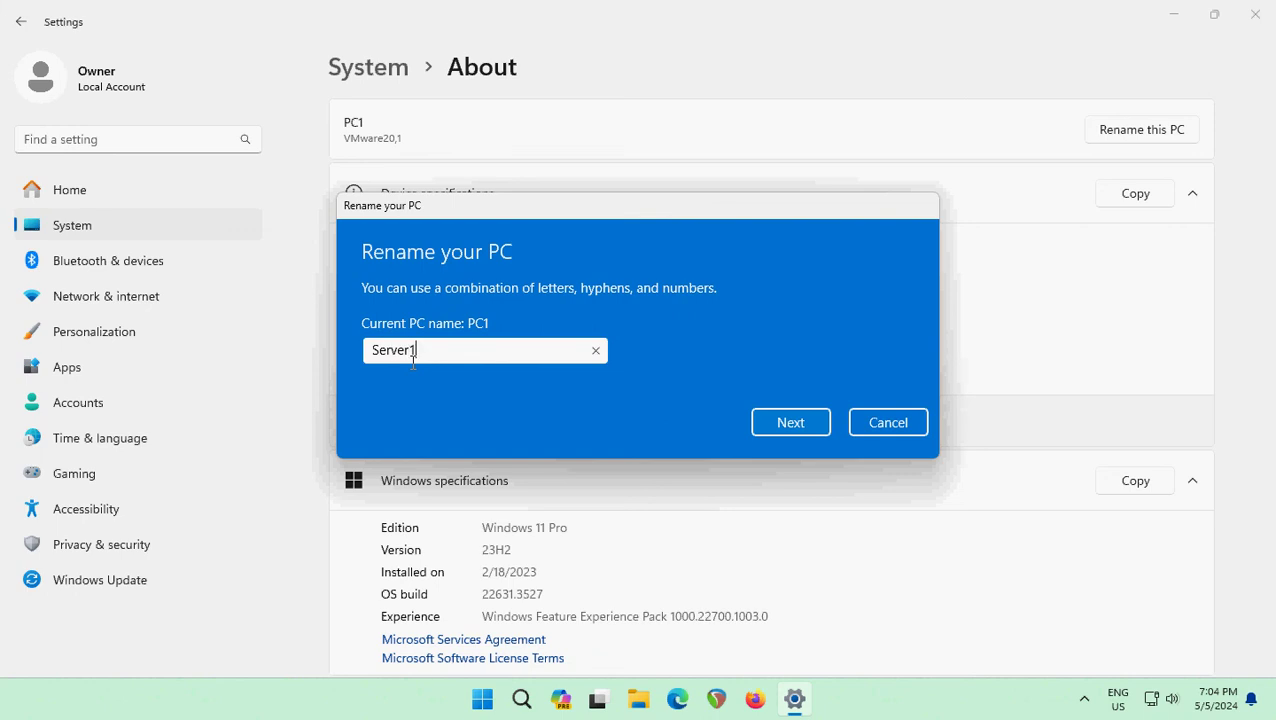
{"action": "left_click", "coordinate": [791, 431]}
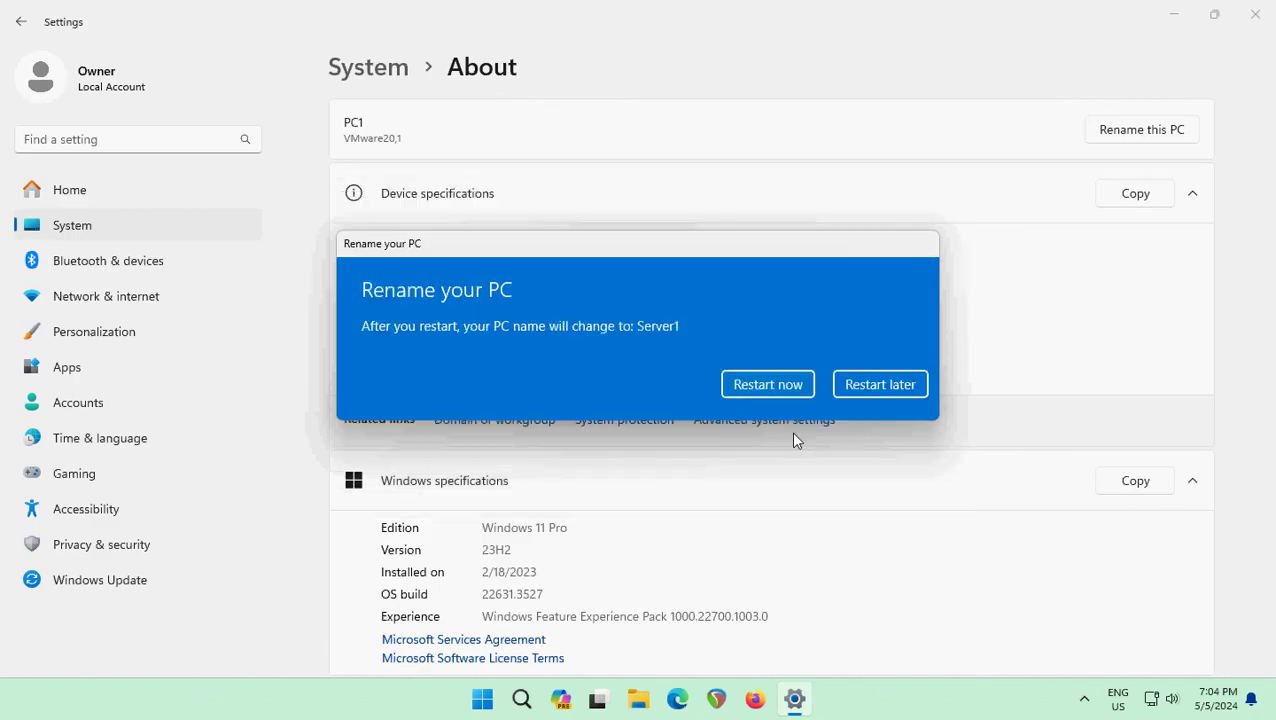
{"action": "left_click", "coordinate": [762, 388]}
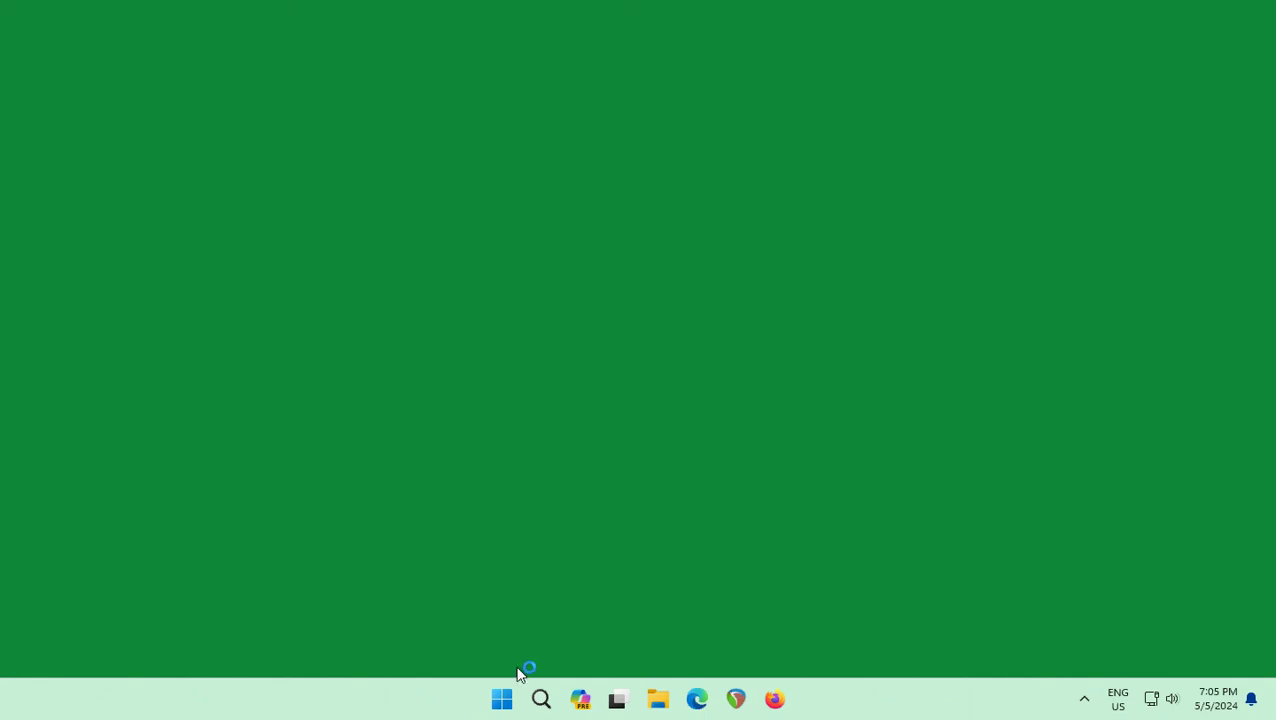
Check the renamed computer's device name on the About page of the System settings, and close Settings.
{"action": "right_click", "coordinate": [501, 701]}
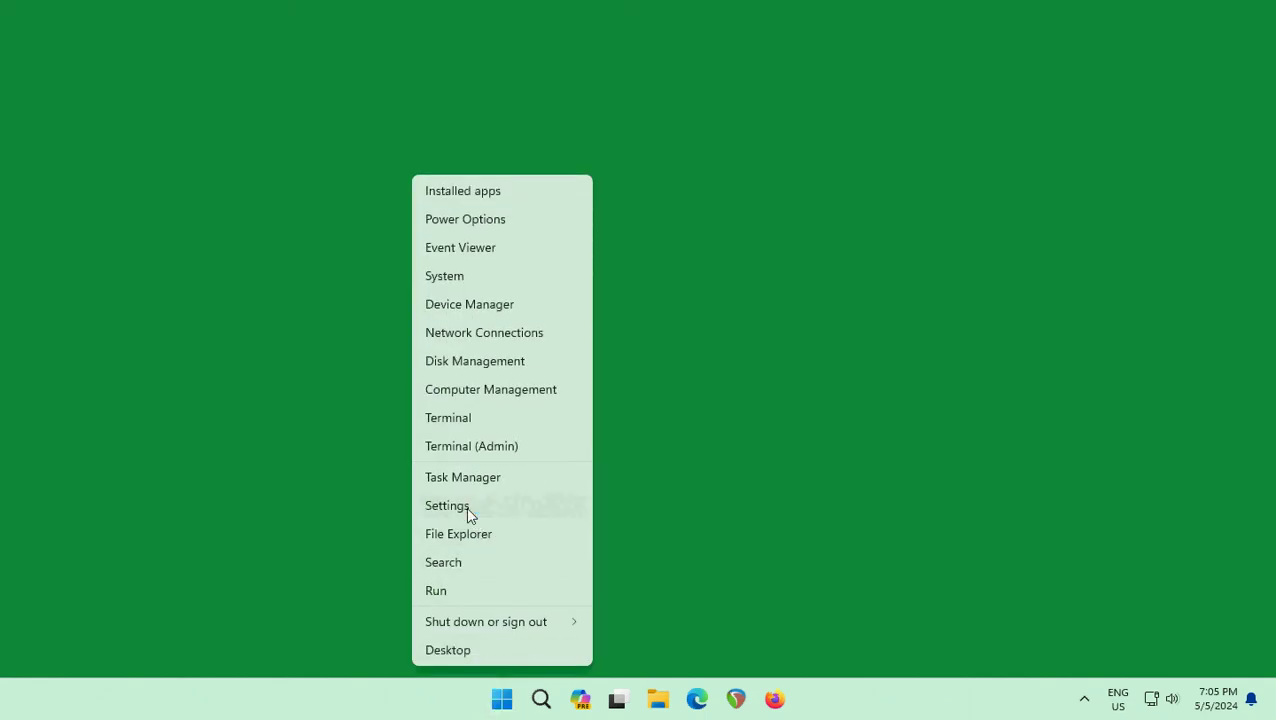
{"action": "left_click", "coordinate": [466, 508]}
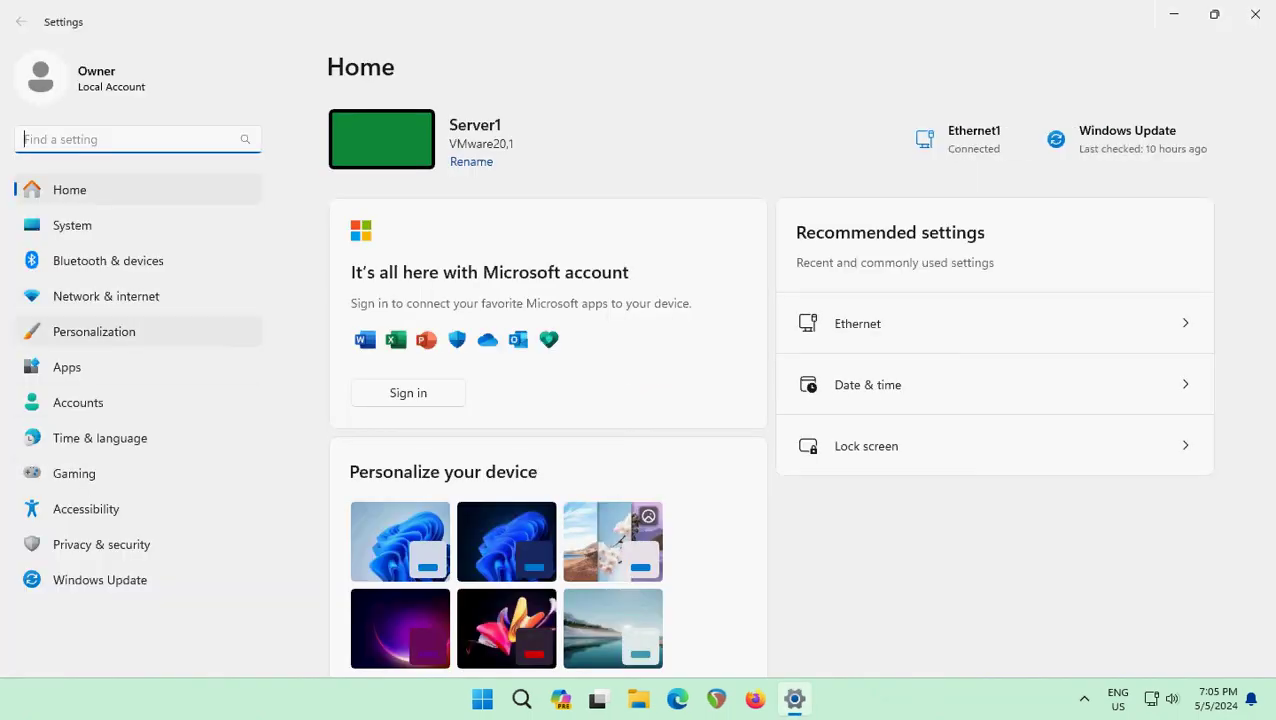
{"action": "left_click", "coordinate": [72, 225]}
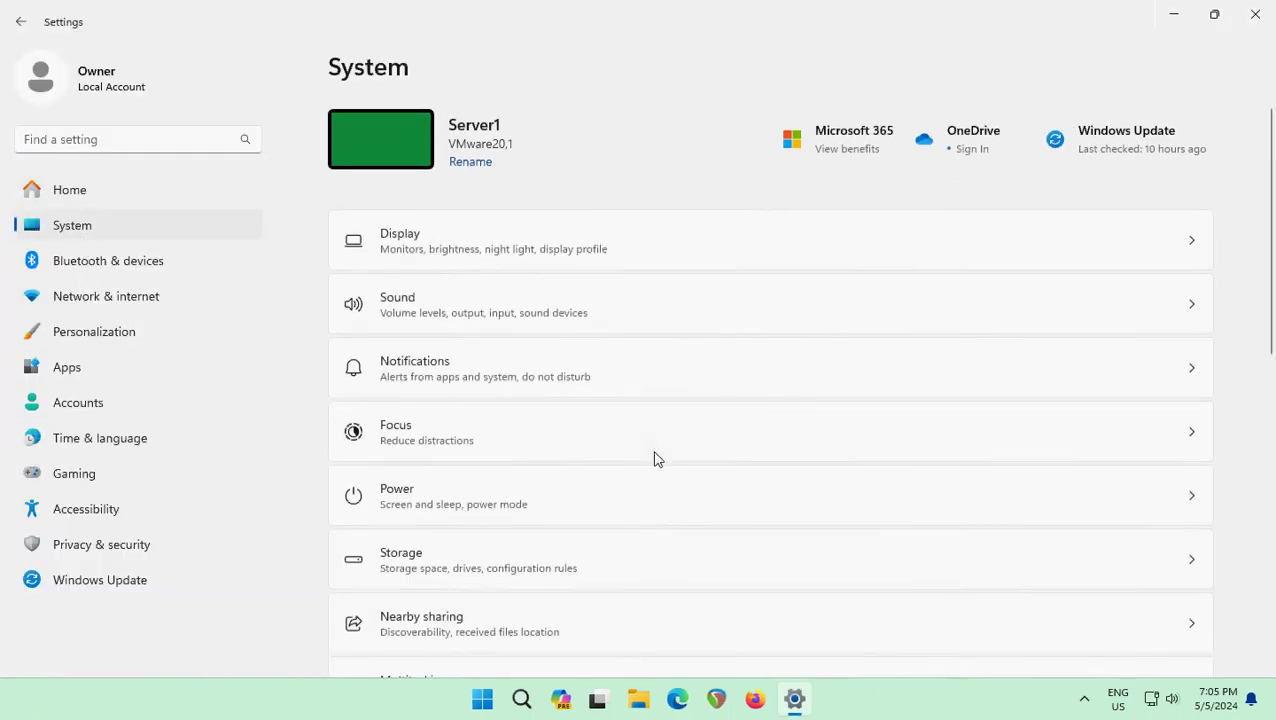
{"action": "scroll", "coordinate": [655, 462], "scroll_direction": "down", "scroll_amount": 5}
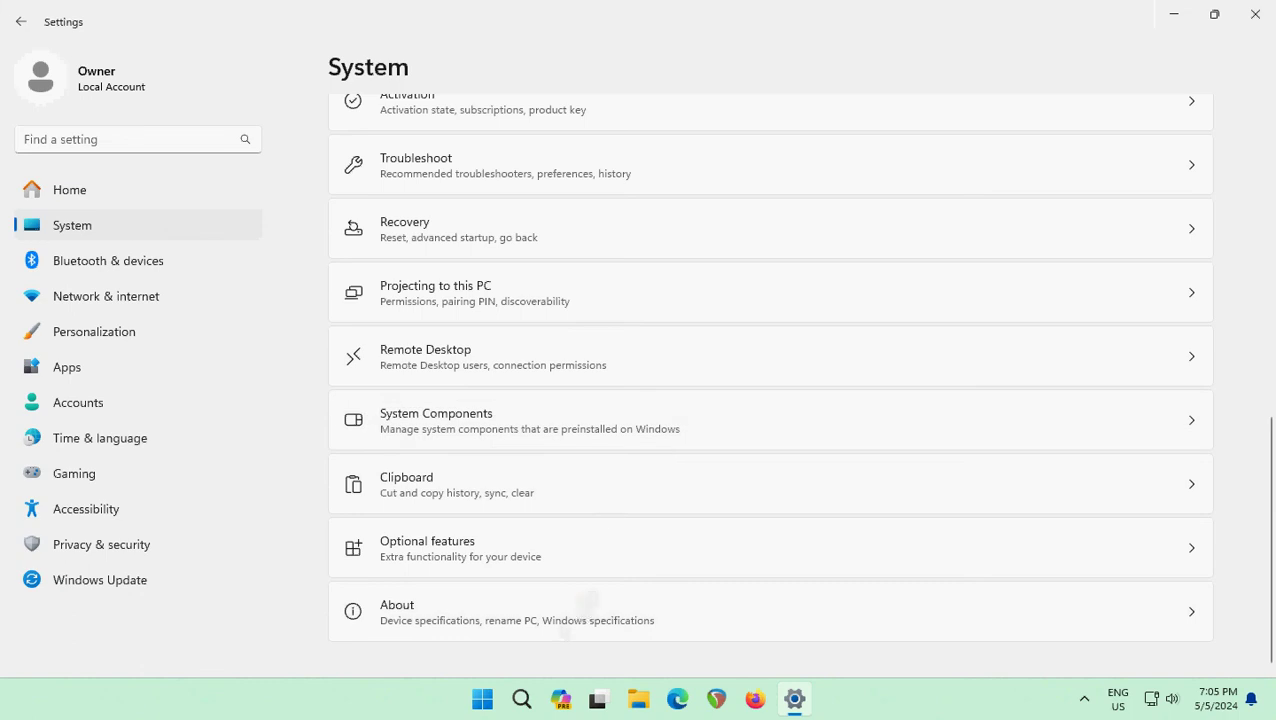
{"action": "left_click", "coordinate": [580, 607]}
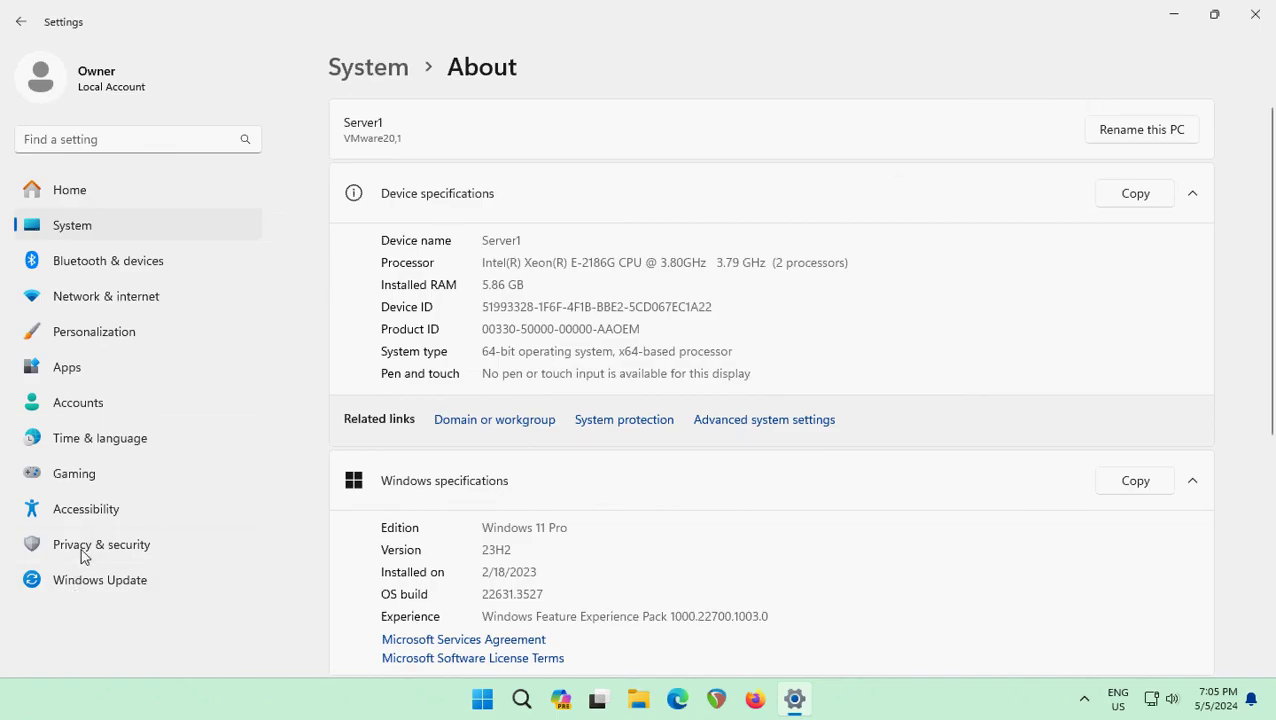
{"action": "left_click", "coordinate": [21, 21]}
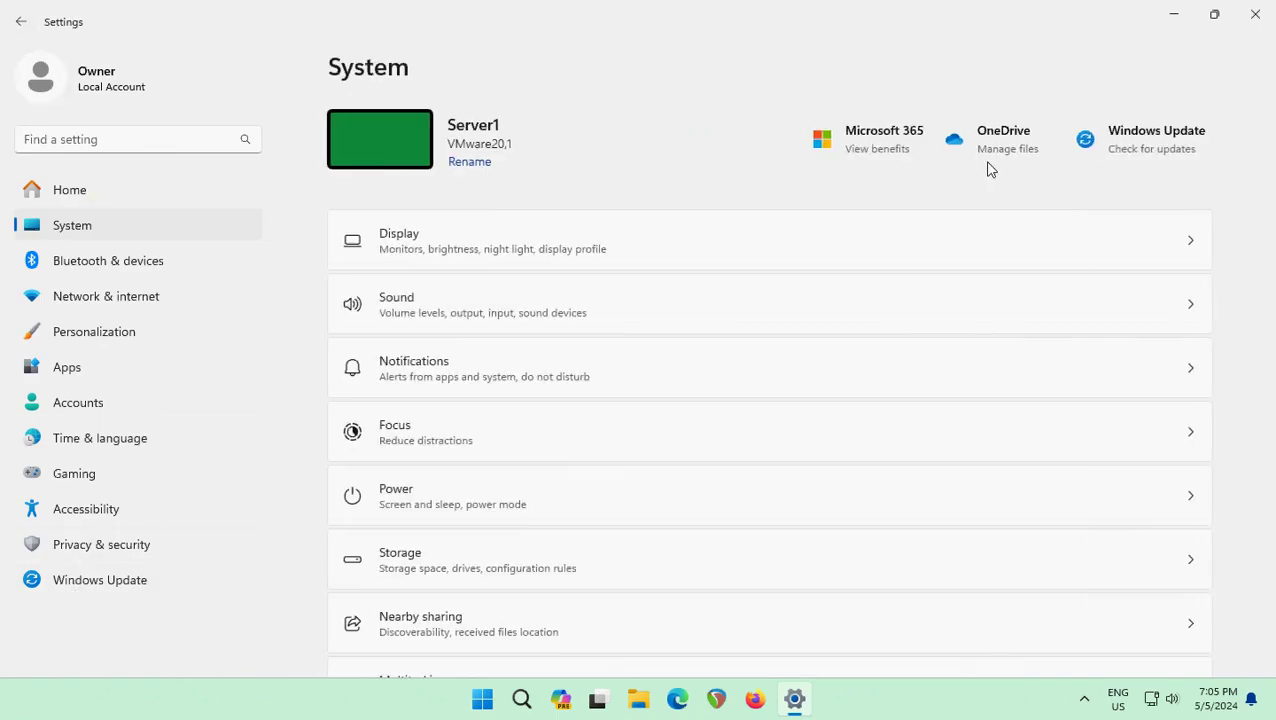
{"action": "left_click", "coordinate": [1255, 15]}
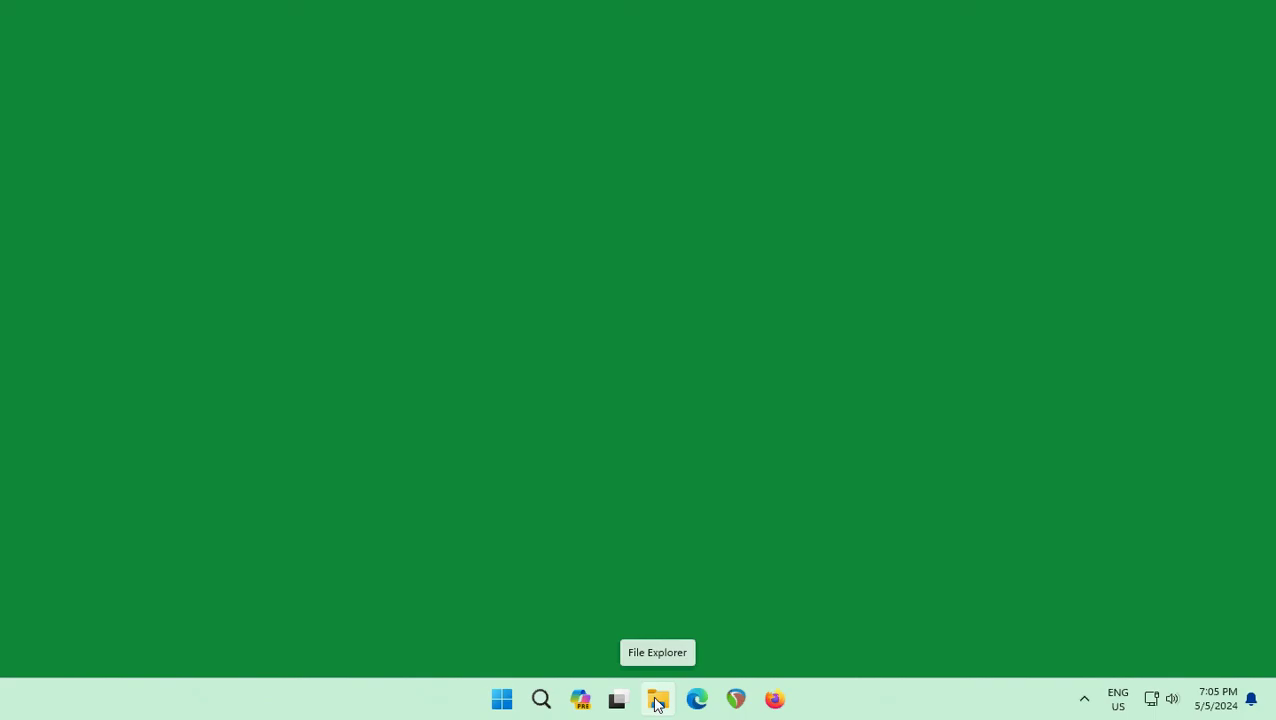
Create a folder named SHARED in the Documents folder on Server1.
{"action": "right_click", "coordinate": [506, 705]}
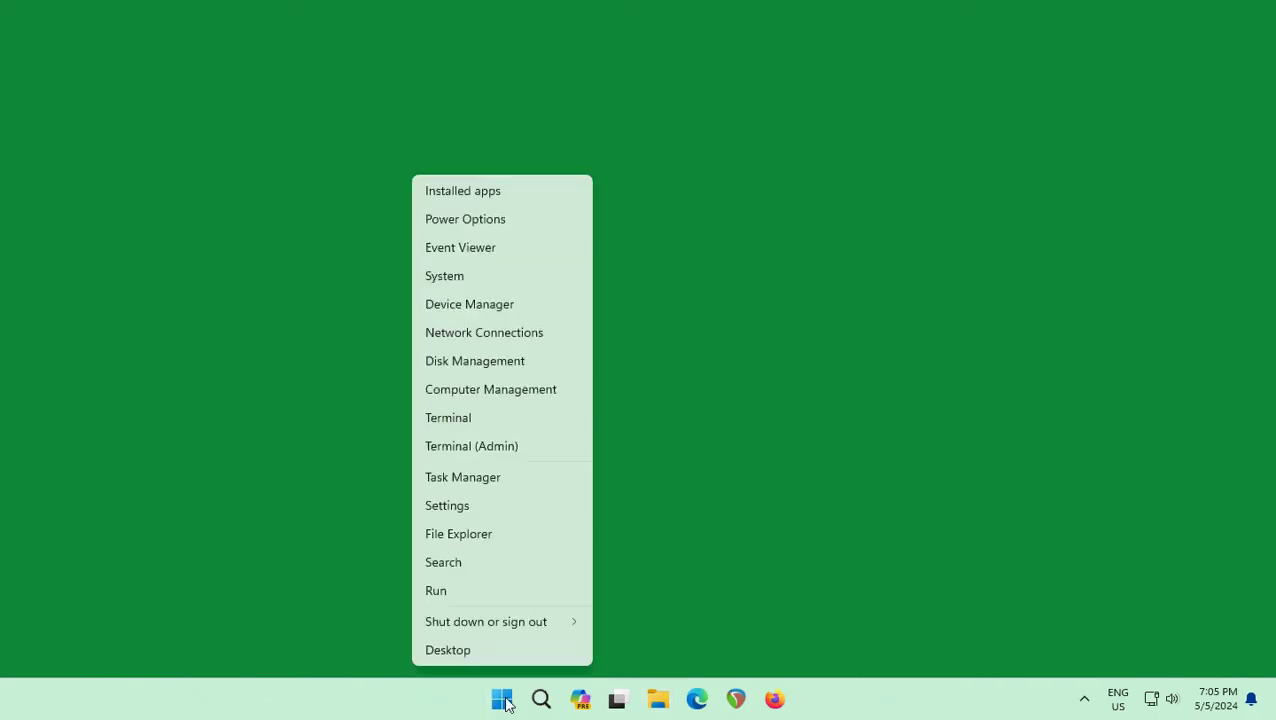
{"action": "left_click", "coordinate": [481, 541]}
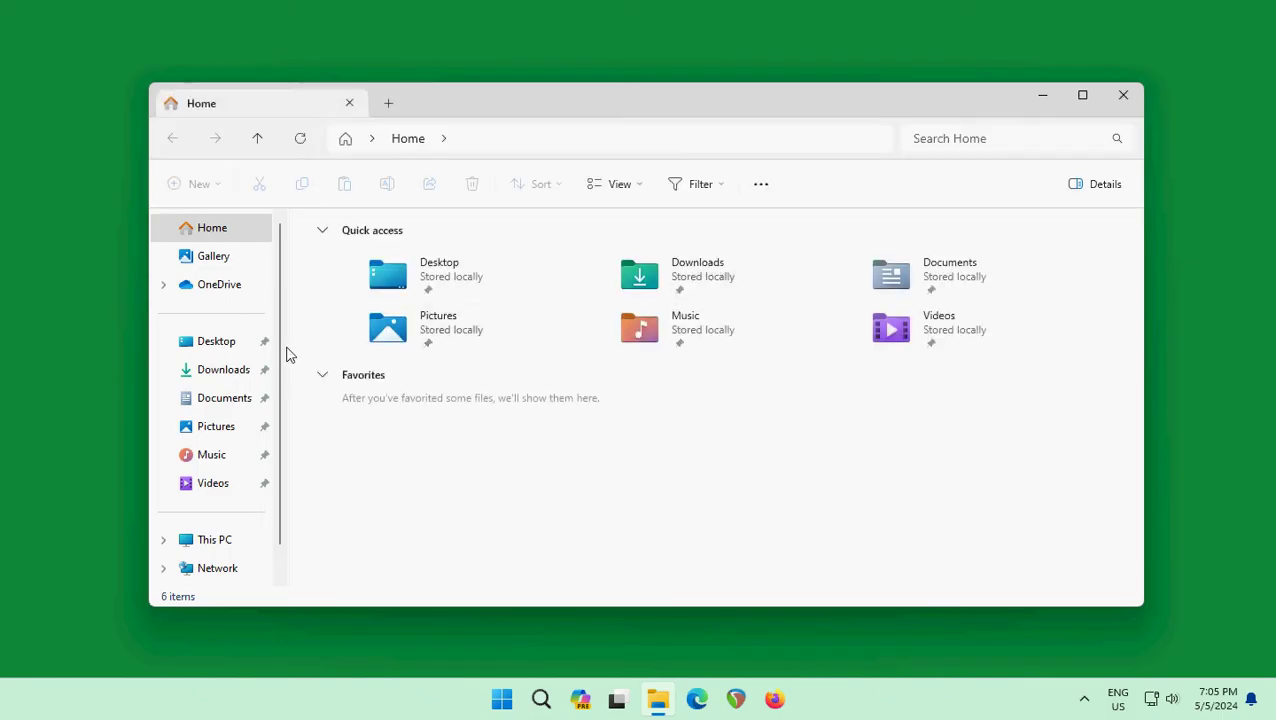
{"action": "left_click", "coordinate": [225, 400]}
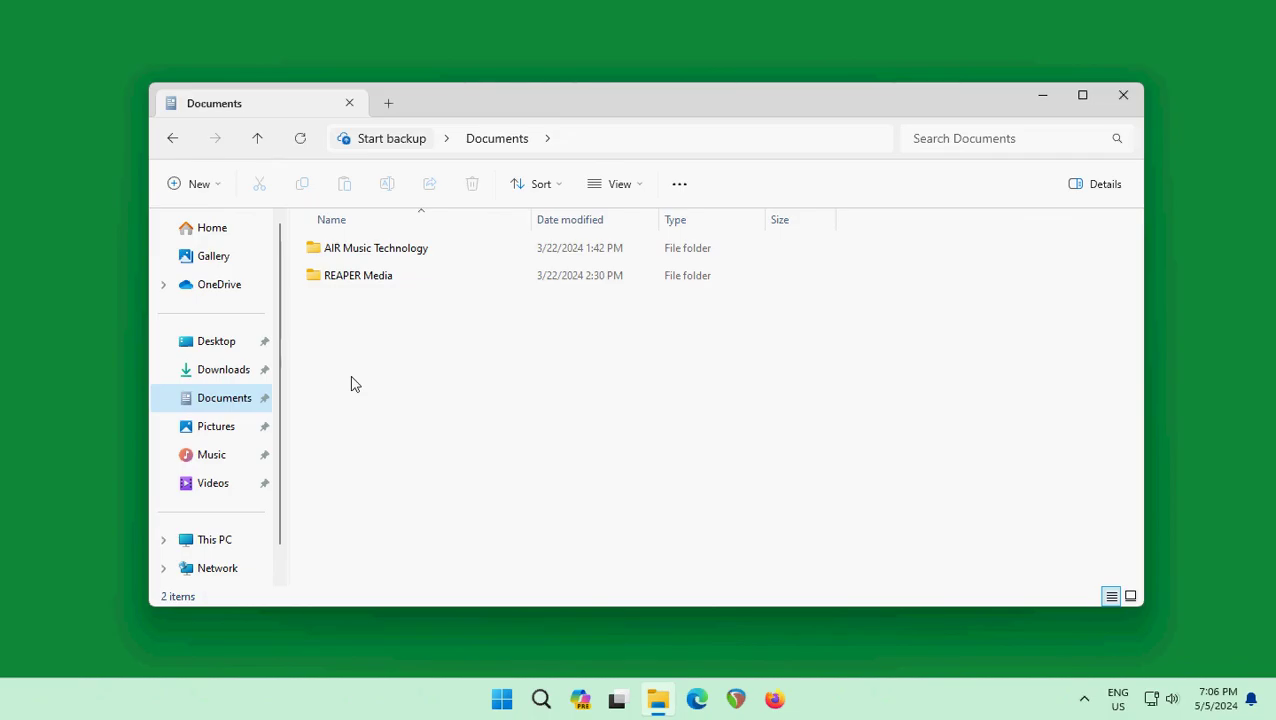
{"action": "right_click", "coordinate": [351, 383]}
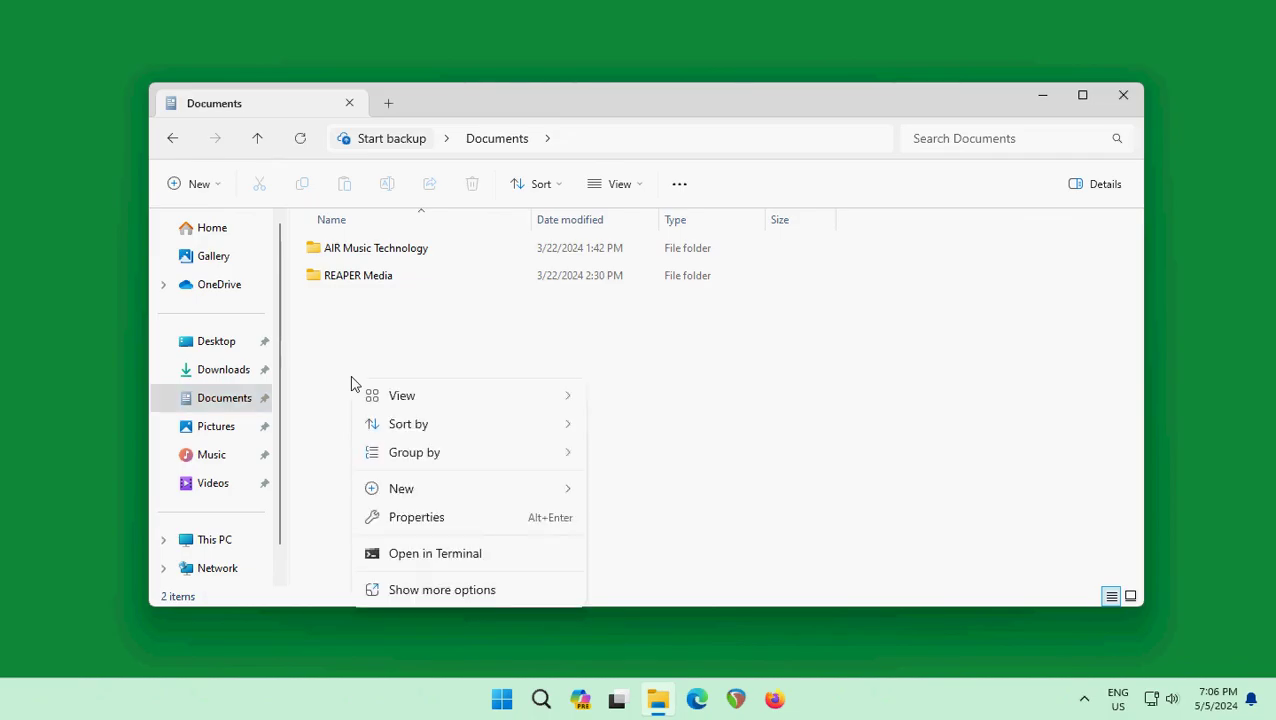
{"action": "mouse_move", "coordinate": [430, 494]}
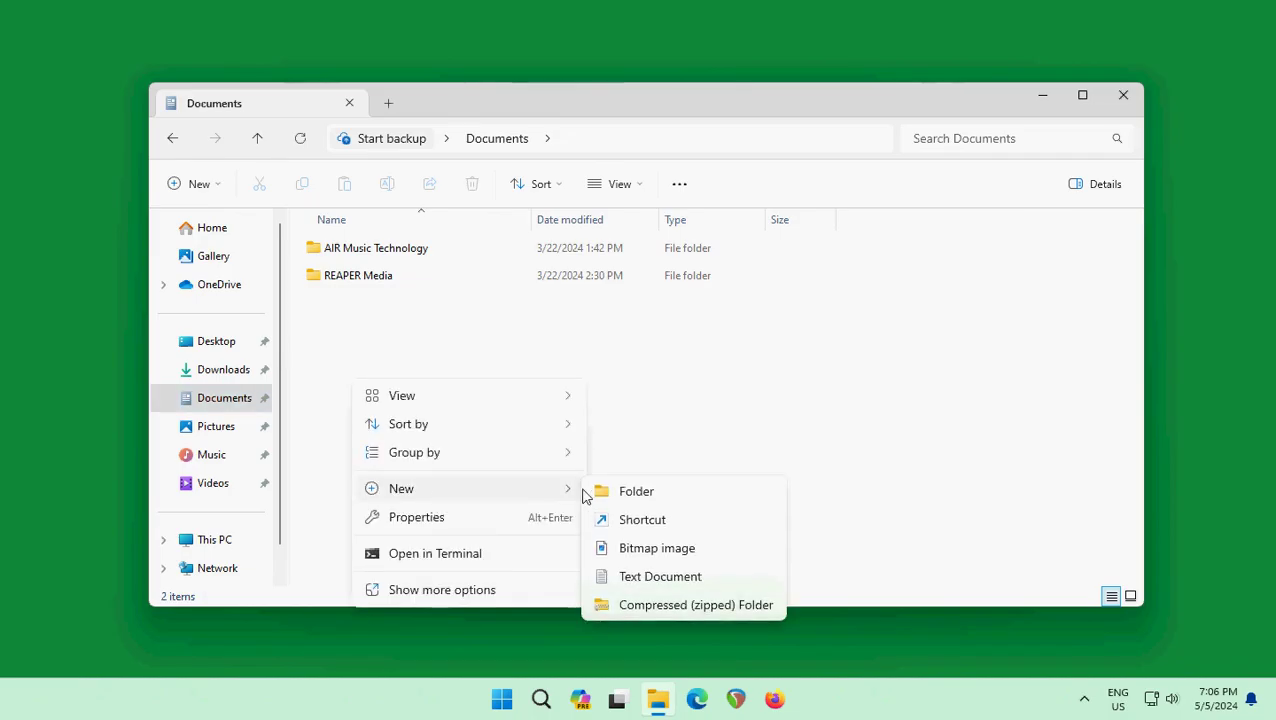
{"action": "left_click", "coordinate": [628, 492]}
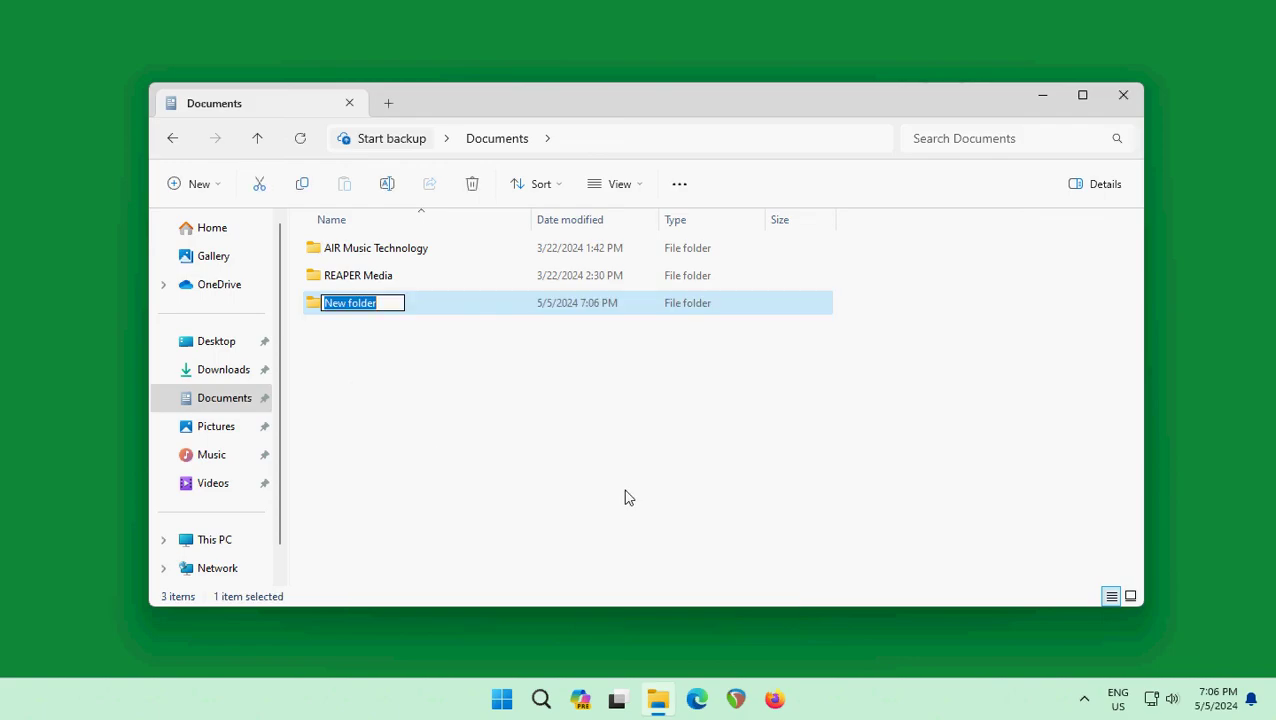
{"action": "type", "text": "SHARED"}
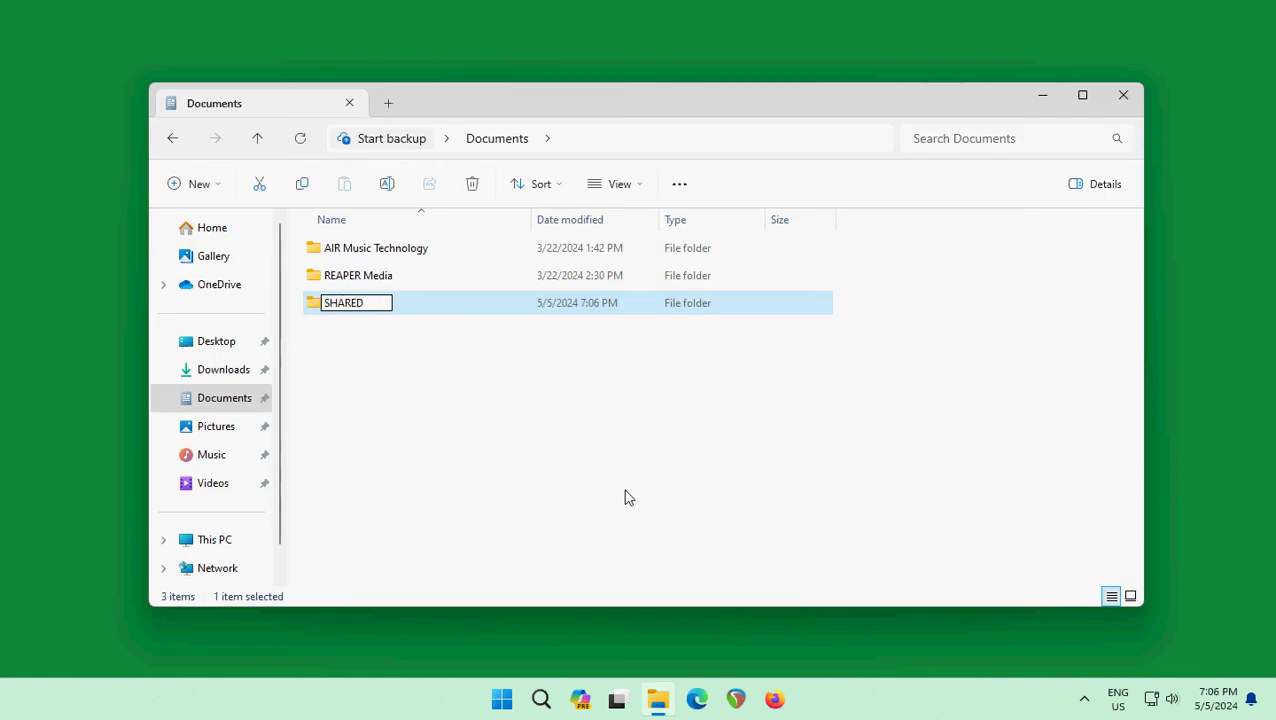
{"action": "key", "text": "Return"}
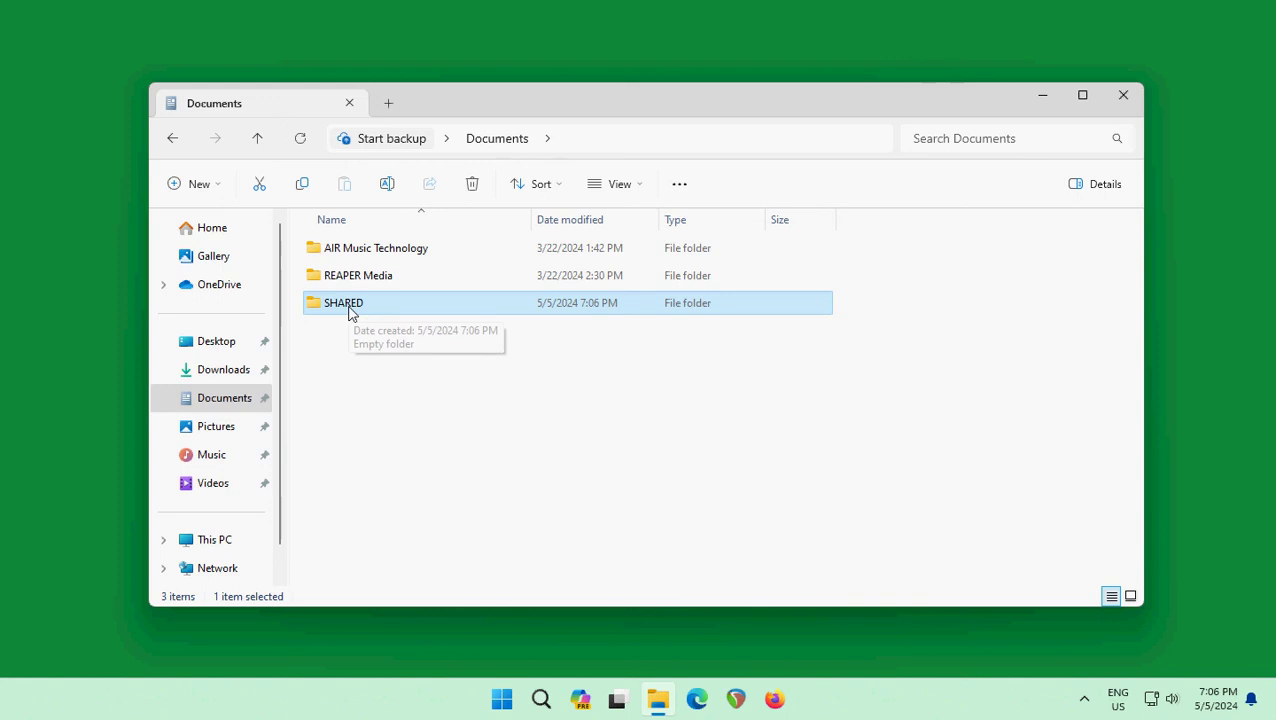
{"action": "left_click", "coordinate": [361, 364]}
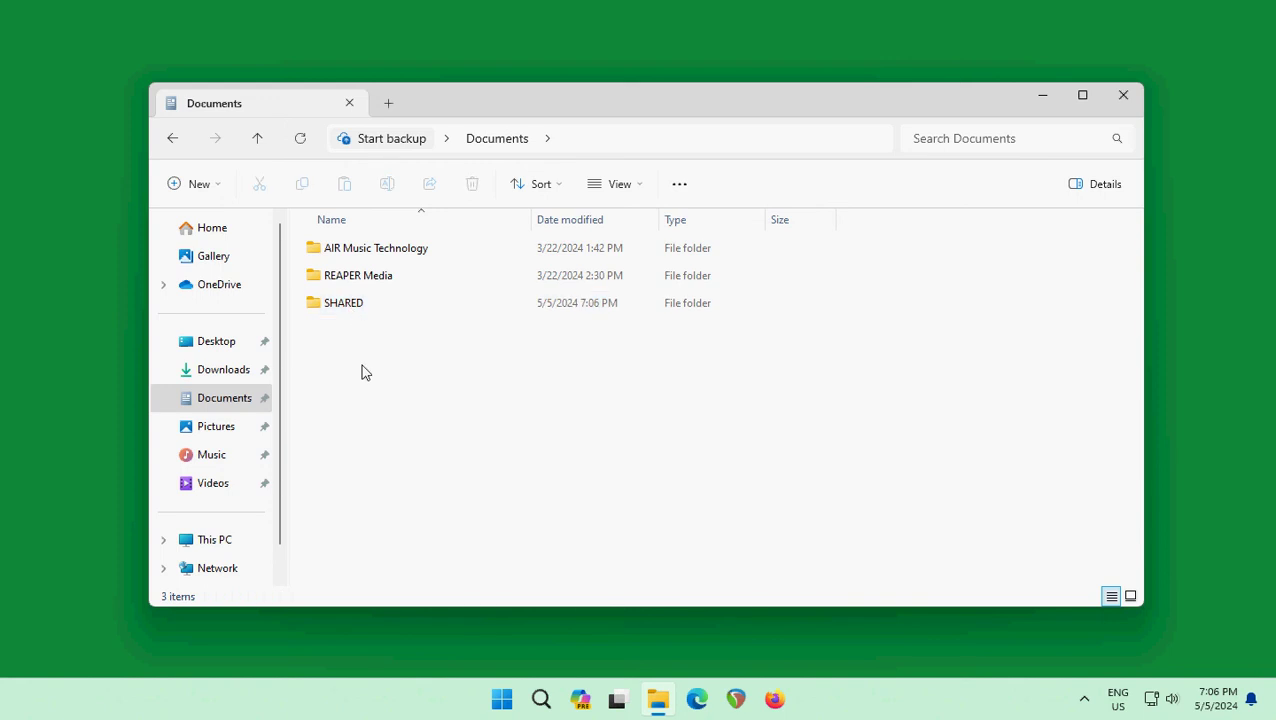
Add the Everyone group to the security permissions of the SHARED folder, checking the name against SERVER1.
{"action": "right_click", "coordinate": [353, 311]}
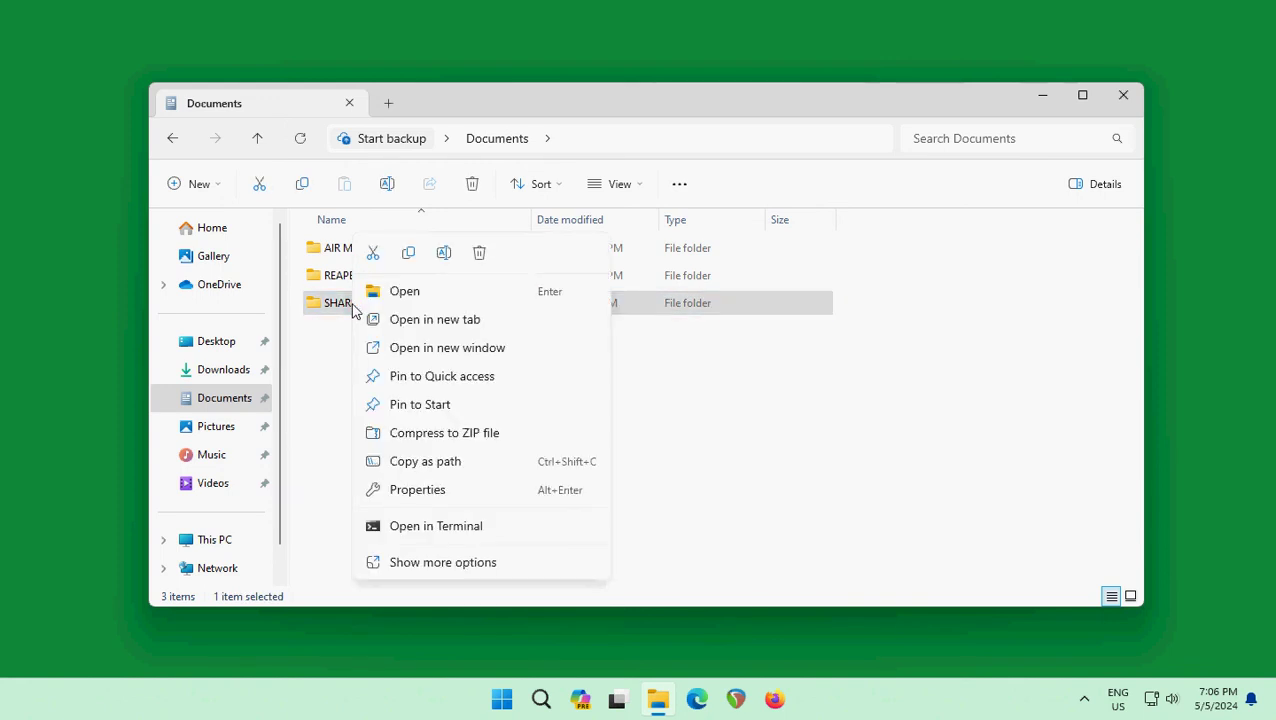
{"action": "left_click", "coordinate": [428, 492]}
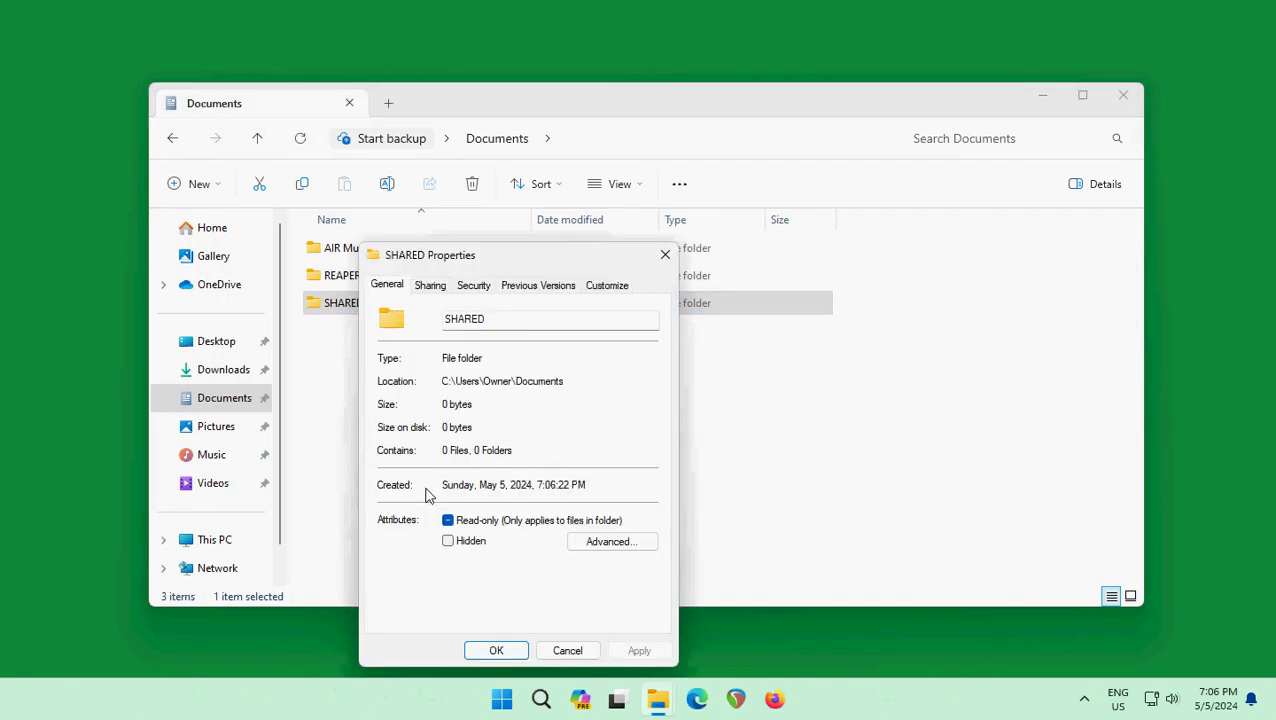
{"action": "left_click", "coordinate": [477, 290]}
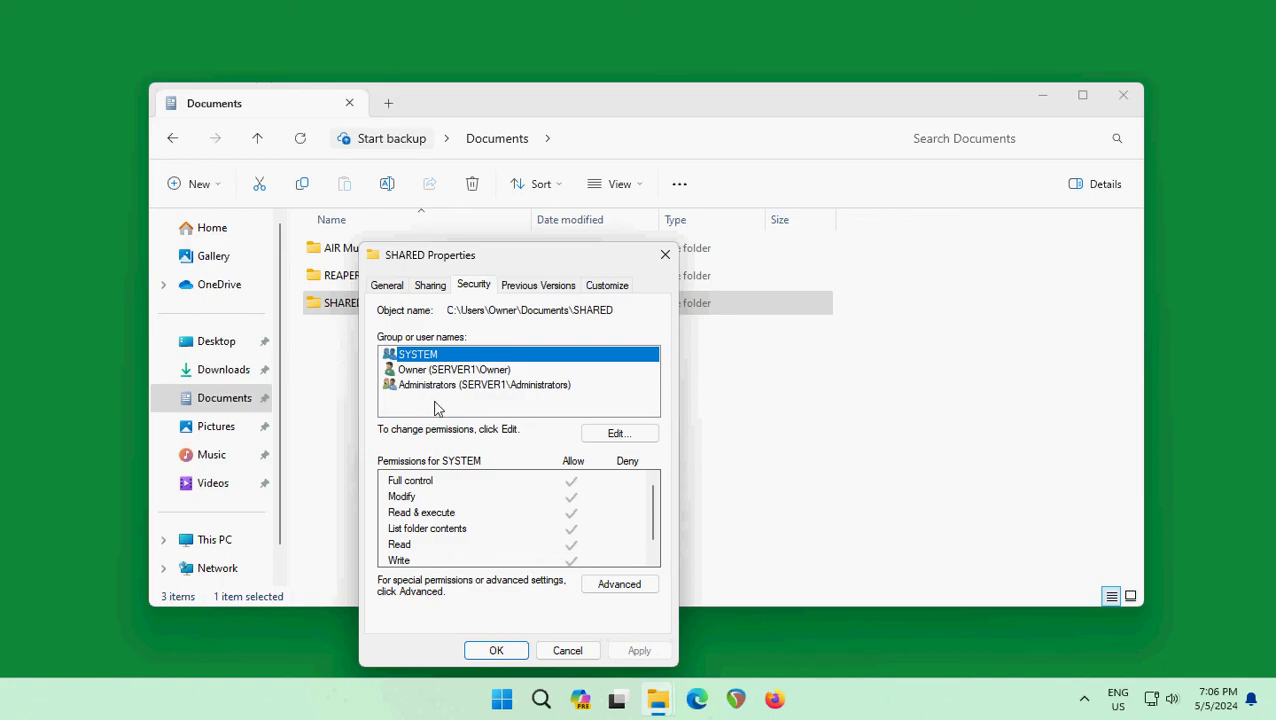
{"action": "left_click", "coordinate": [618, 434]}
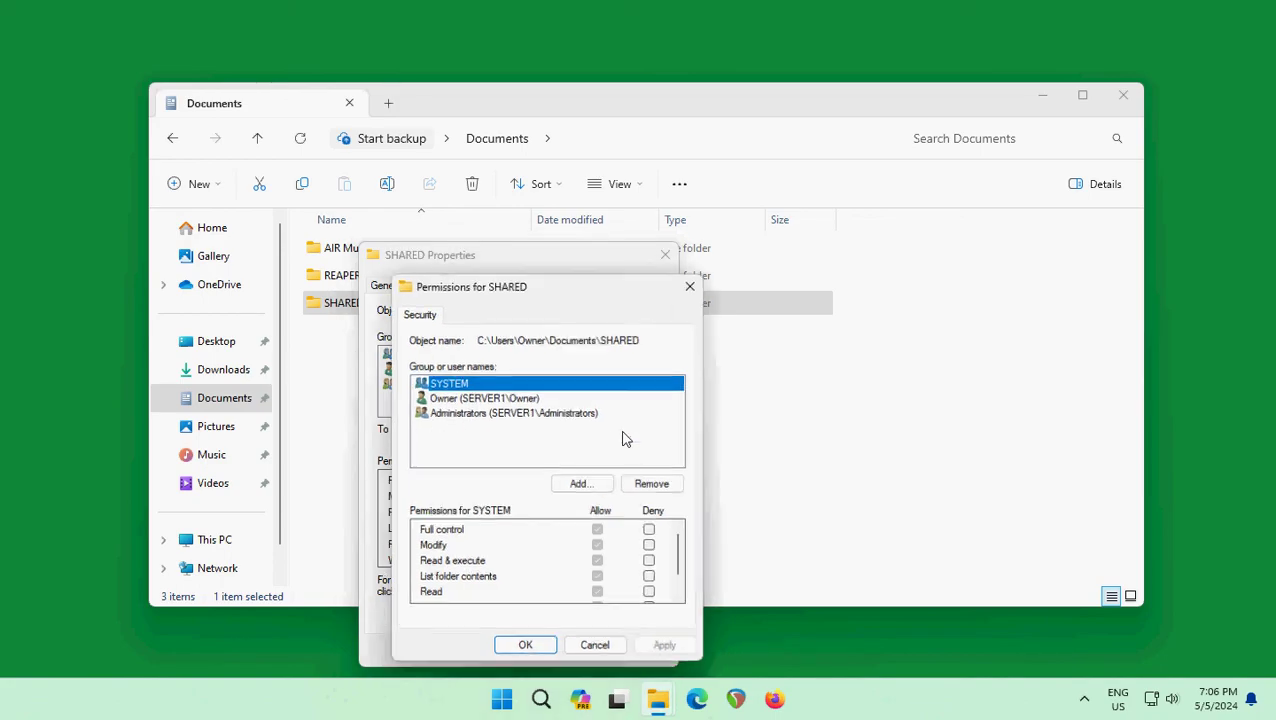
{"action": "left_click", "coordinate": [584, 486]}
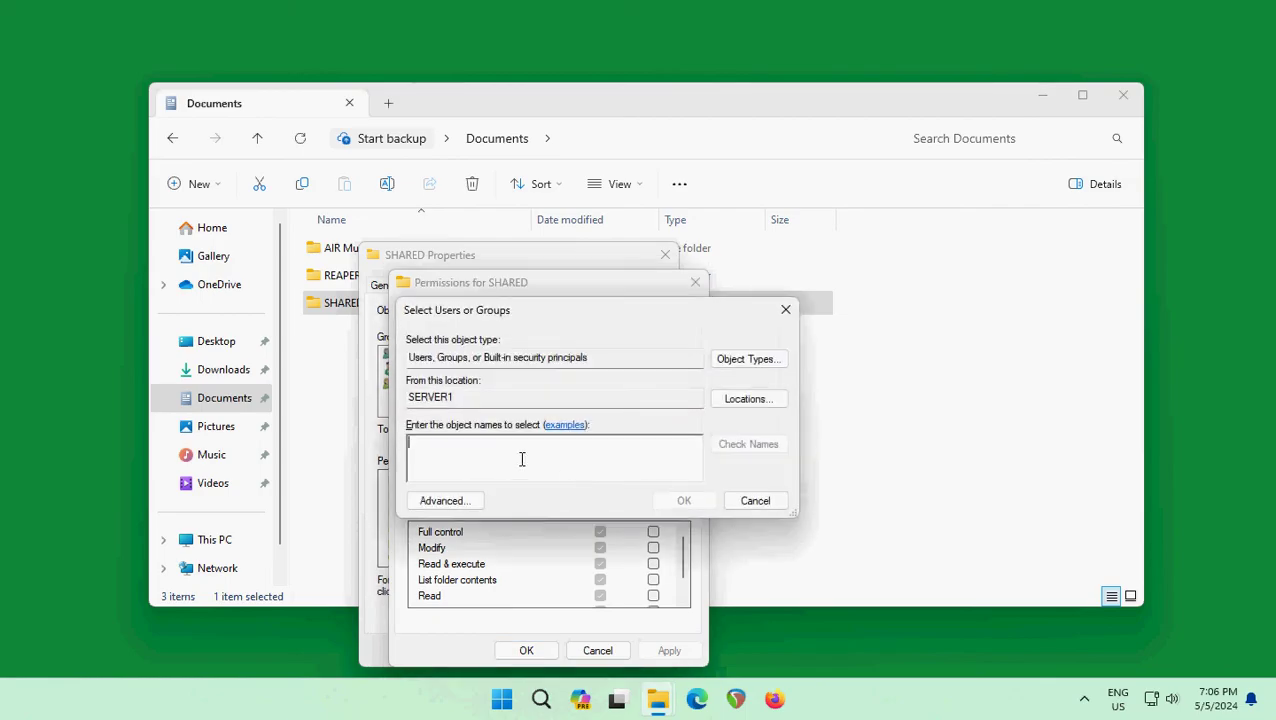
{"action": "type", "text": "Everyone"}
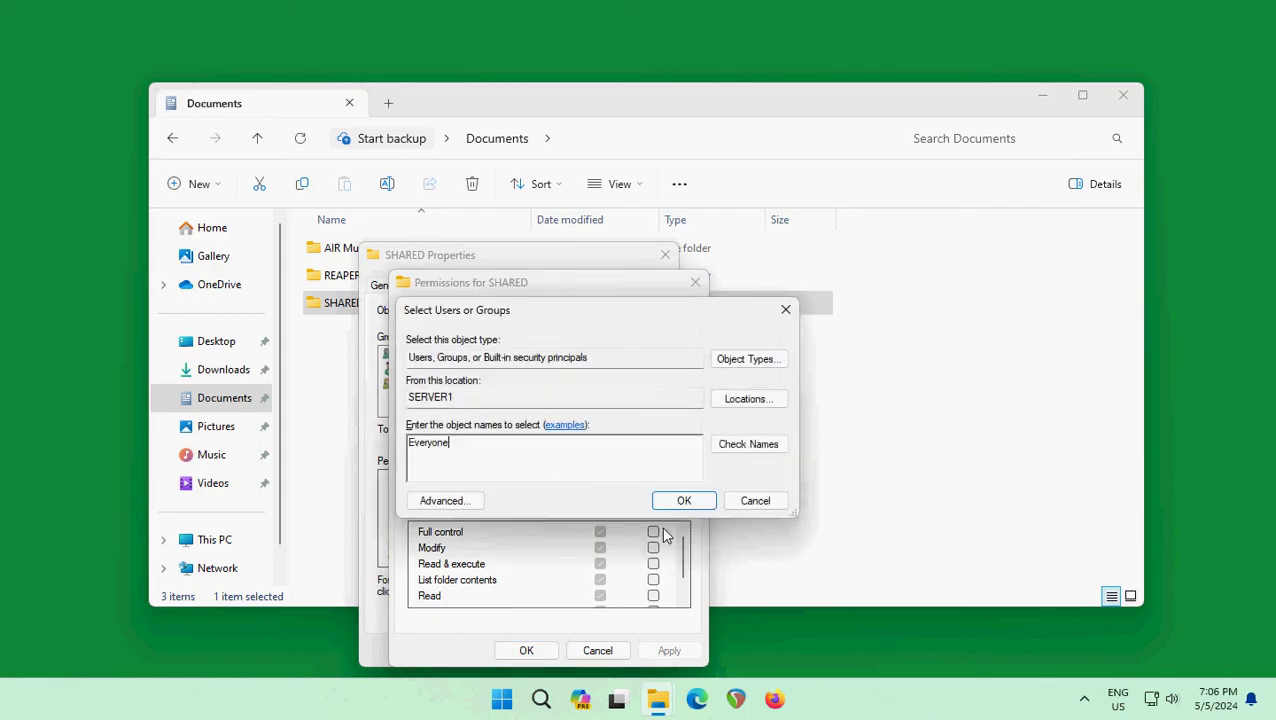
{"action": "left_click", "coordinate": [733, 456]}
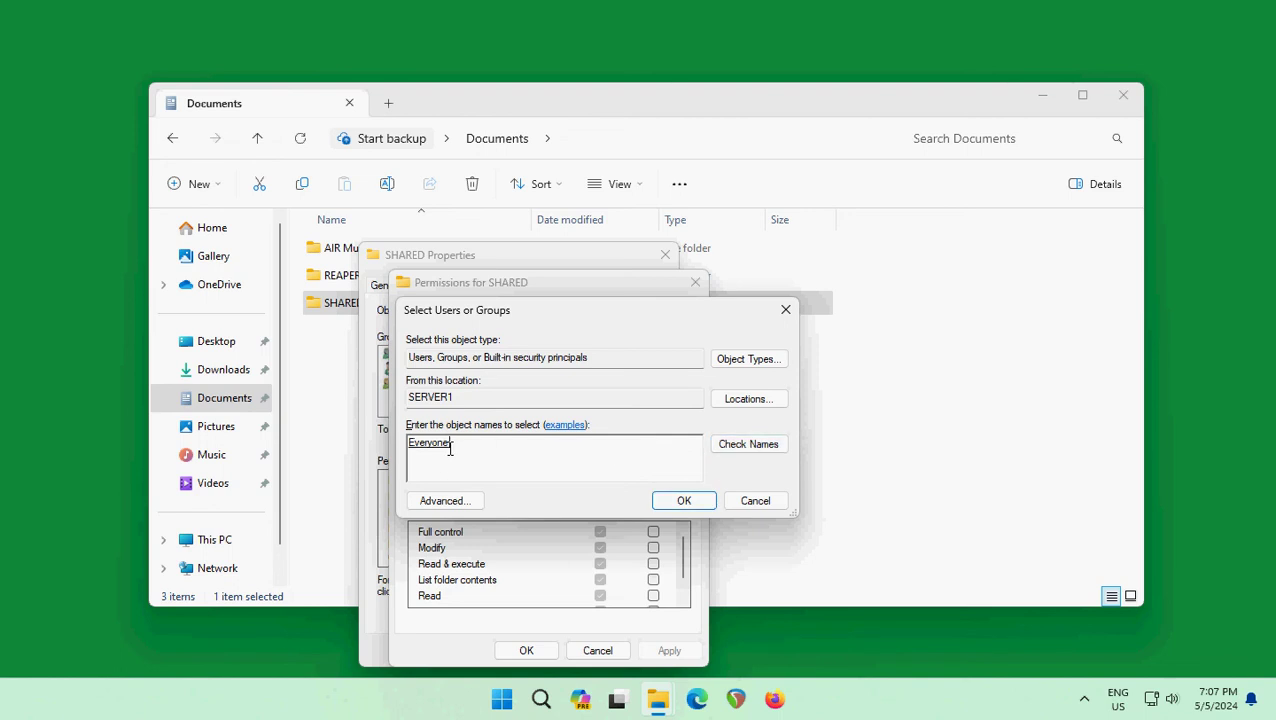
{"action": "left_click", "coordinate": [684, 501]}
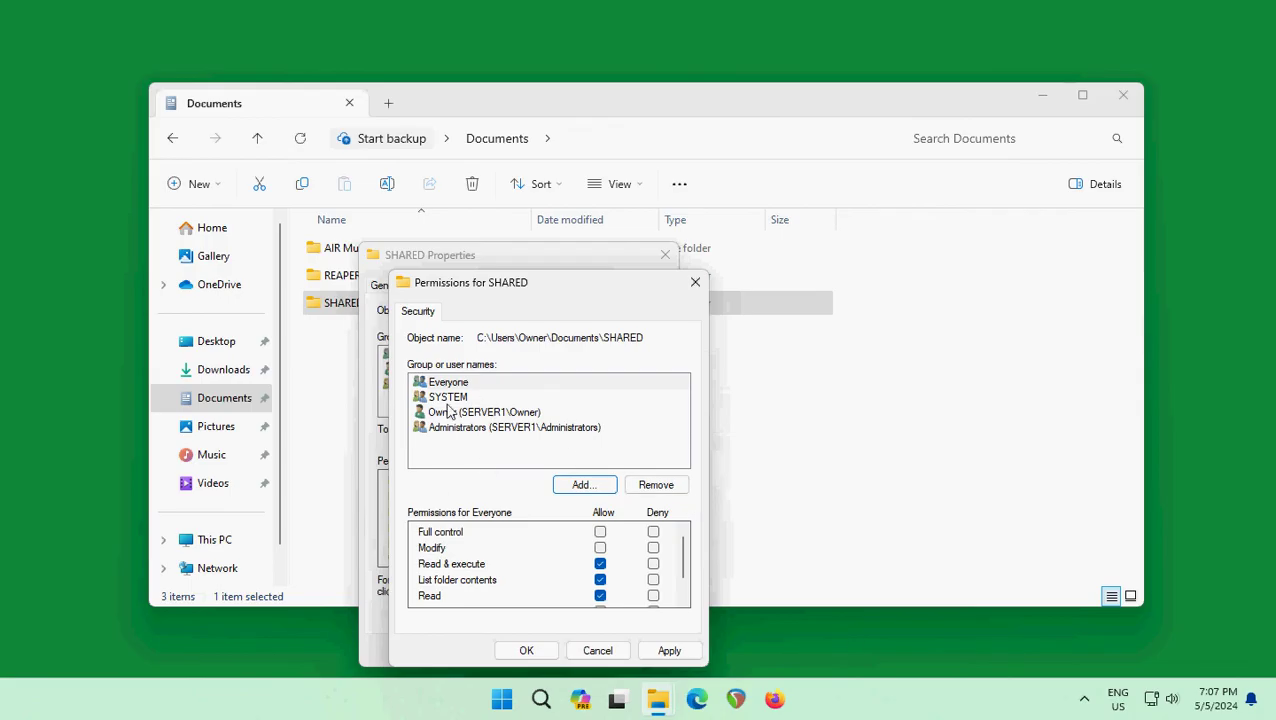
Allow Everyone full control in the security permissions of the SHARED folder.
{"action": "left_click", "coordinate": [448, 399]}
{"action": "left_click", "coordinate": [450, 383]}
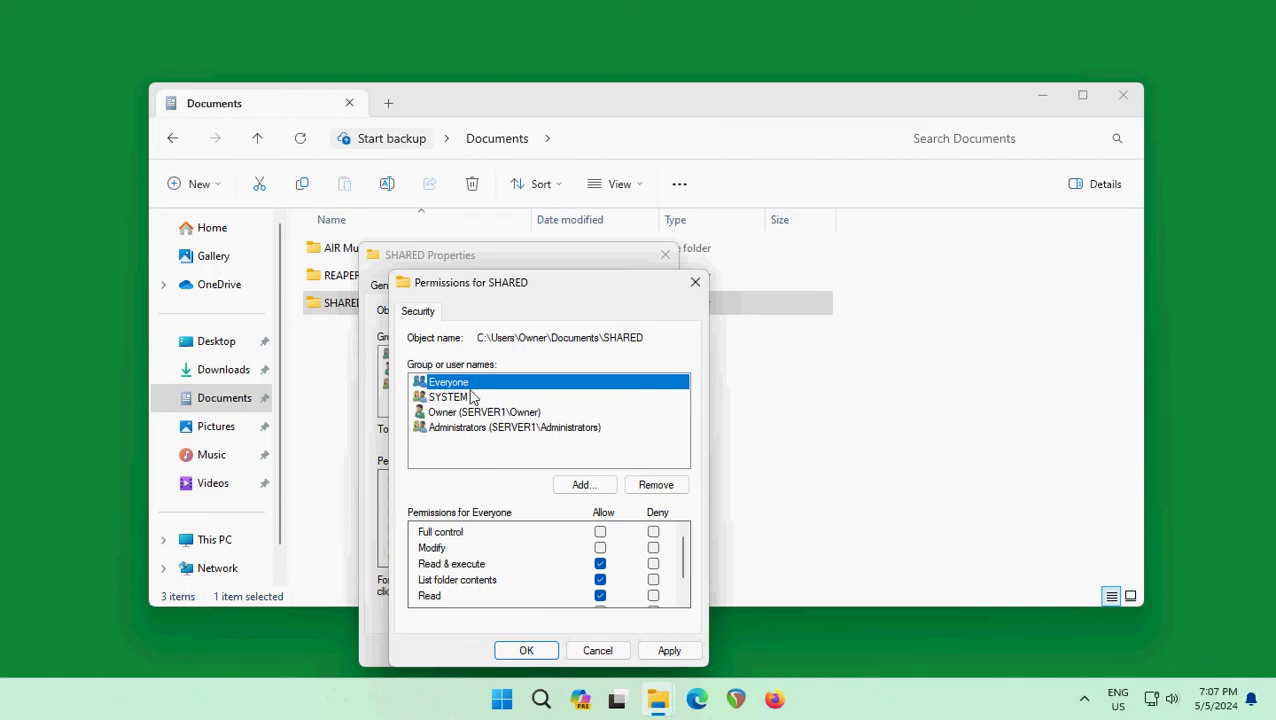
{"action": "left_click", "coordinate": [601, 534]}
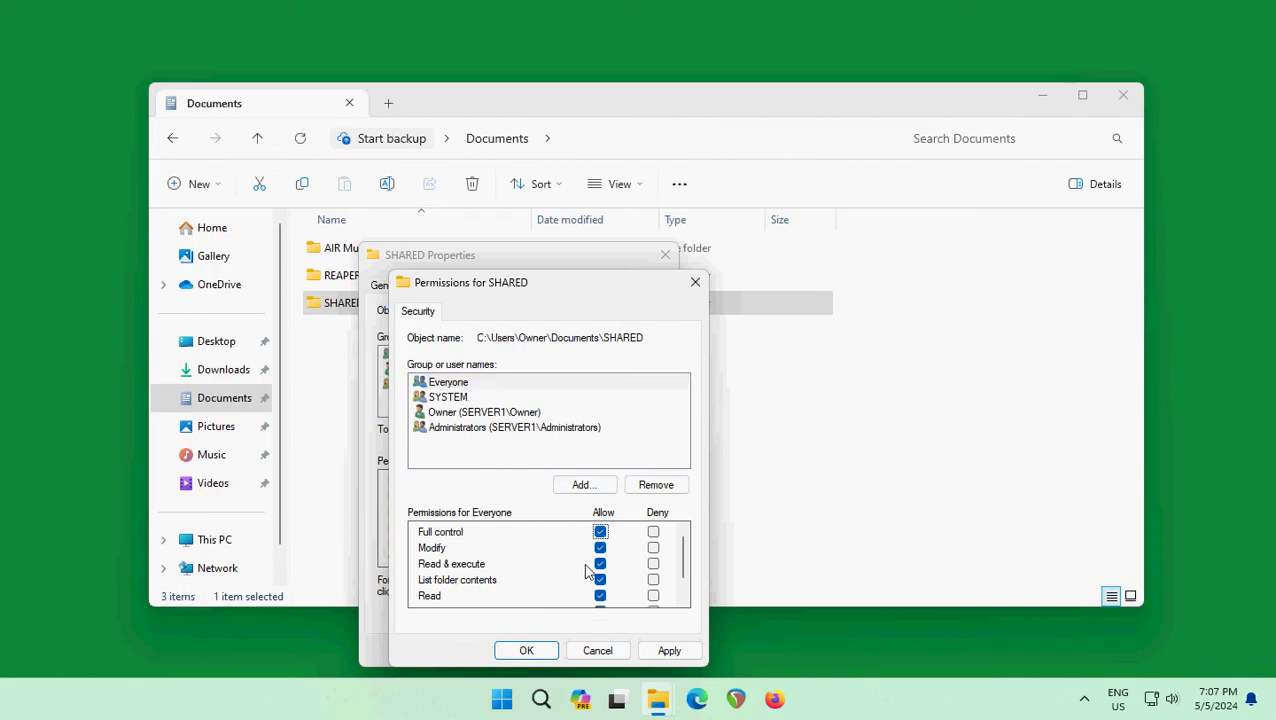
Review the permissions of SYSTEM, Owner and Administrators for the SHARED folder, and save the permission changes.
{"action": "left_click", "coordinate": [478, 398]}
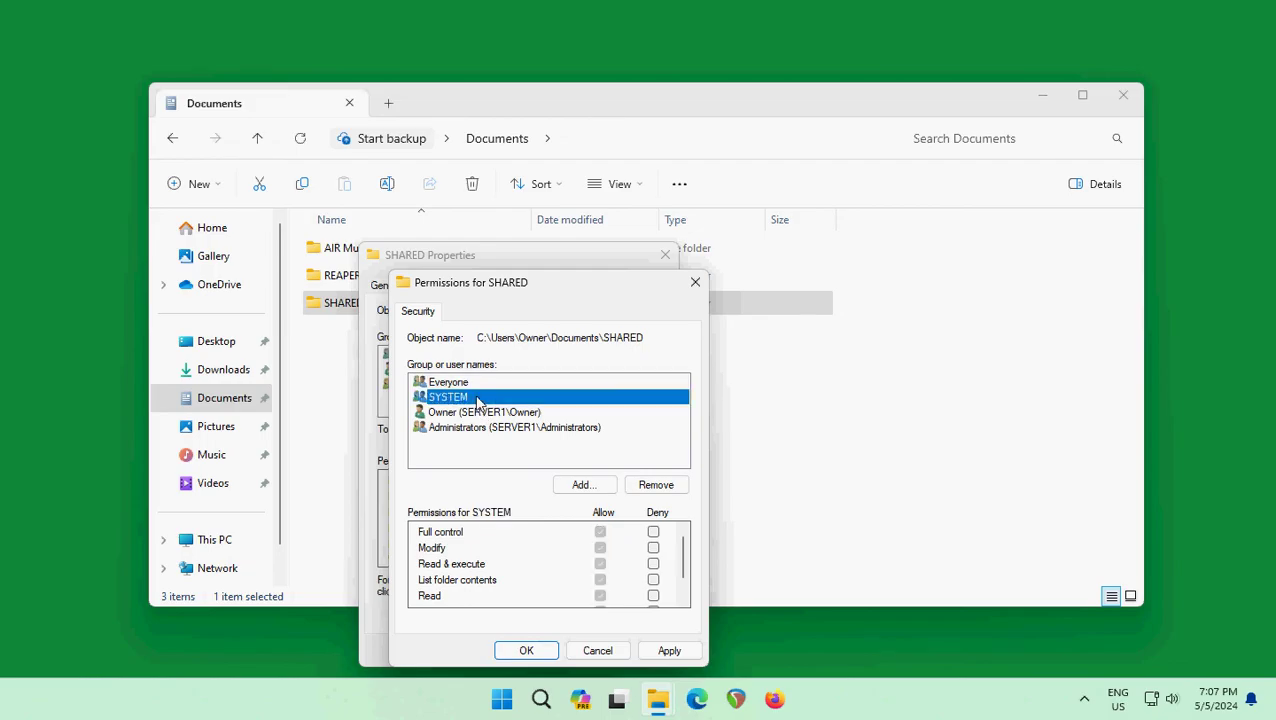
{"action": "left_click", "coordinate": [492, 413]}
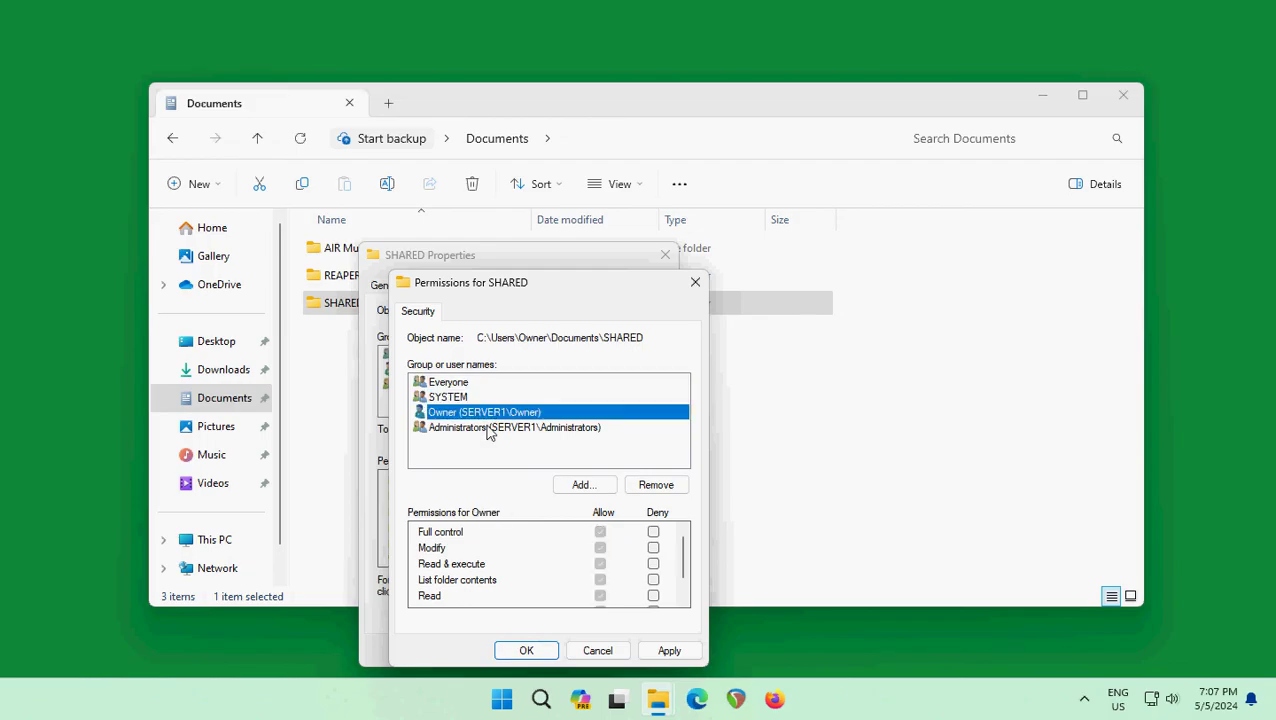
{"action": "left_click", "coordinate": [486, 428]}
{"action": "left_click", "coordinate": [480, 413]}
{"action": "left_click", "coordinate": [464, 399]}
{"action": "left_click", "coordinate": [466, 413]}
{"action": "left_click", "coordinate": [533, 653]}
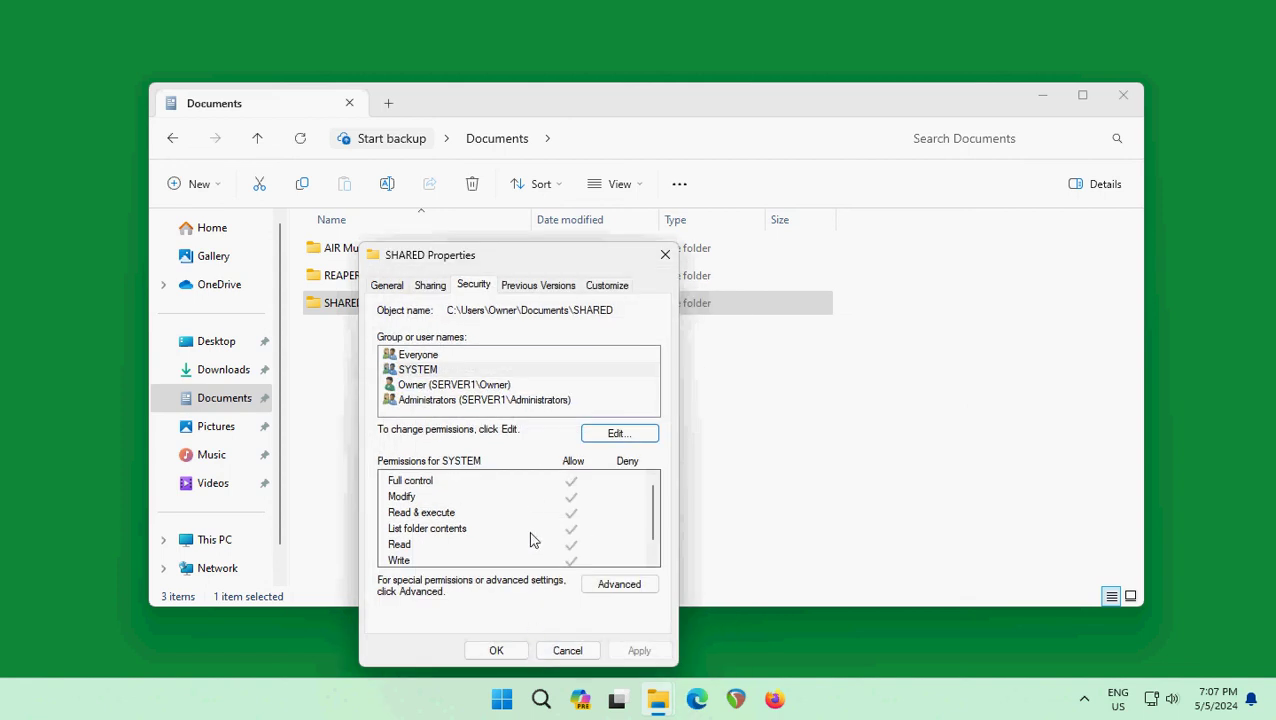
Enable sharing of the SHARED folder in Advanced Sharing with the share name SHARED.
{"action": "left_click", "coordinate": [430, 287]}
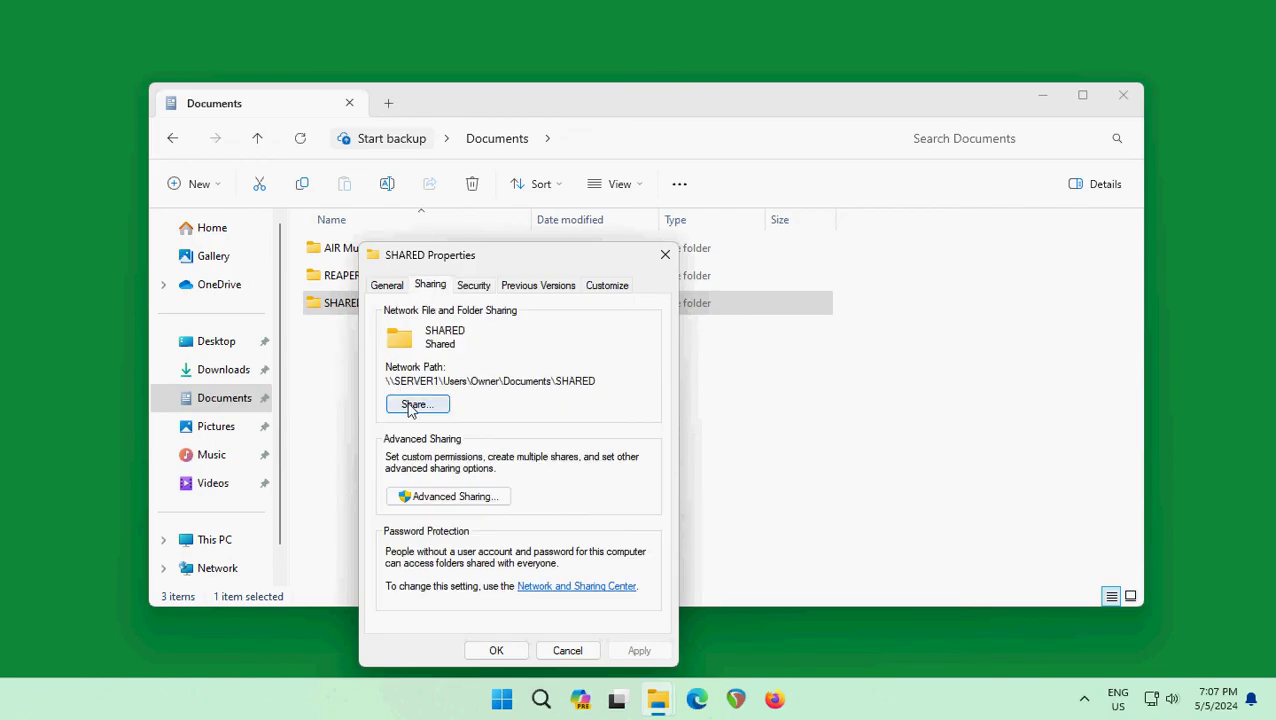
{"action": "left_click", "coordinate": [421, 496]}
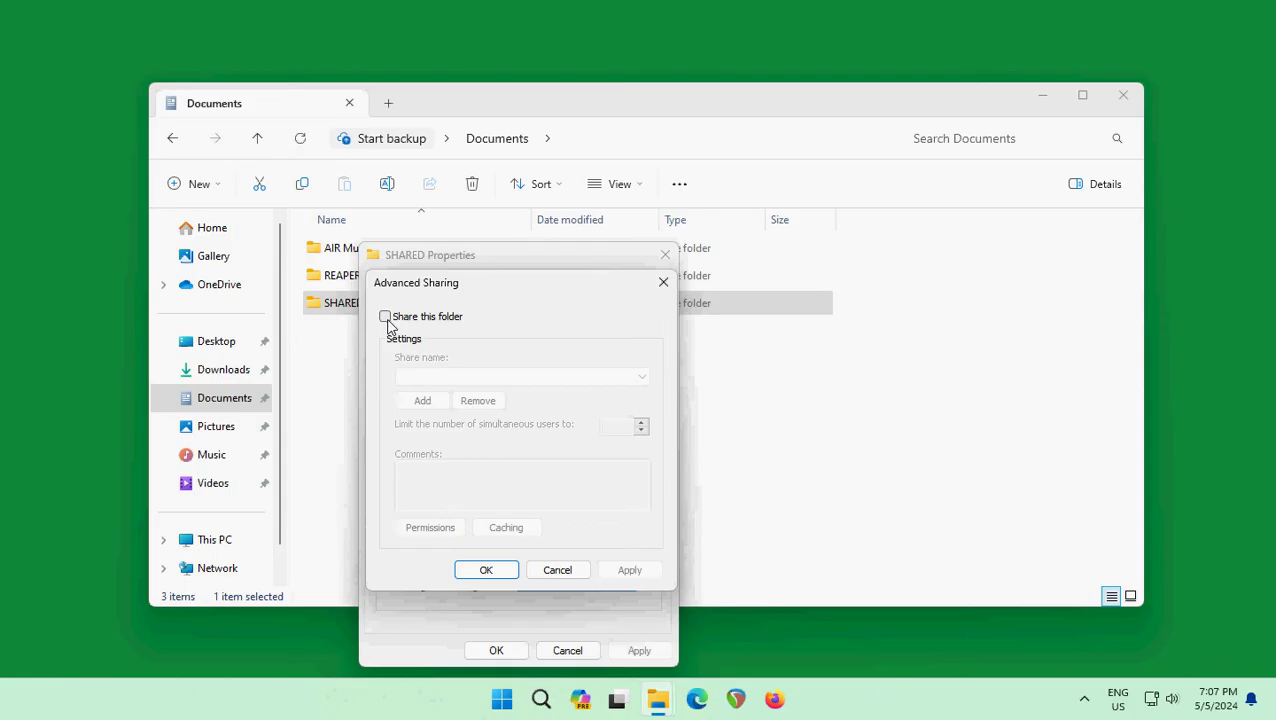
{"action": "left_click", "coordinate": [386, 317]}
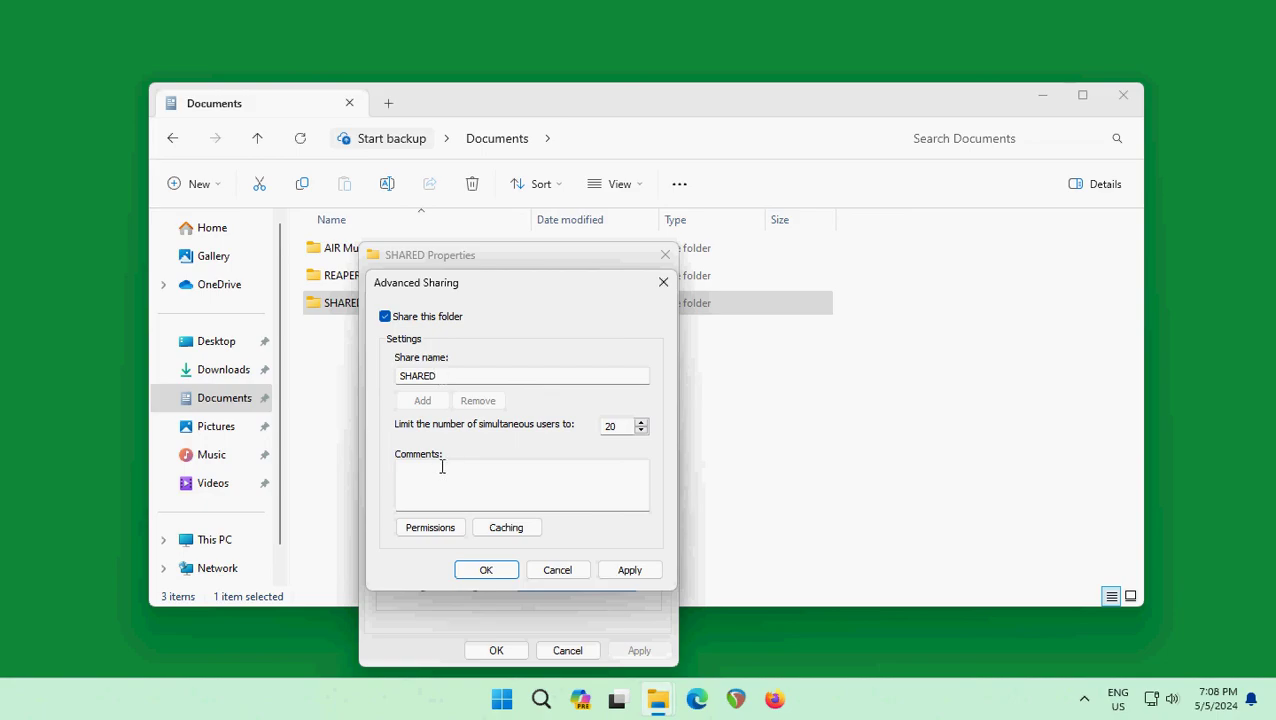
Allow Everyone full control in the share permissions of SHARED, apply the sharing settings and close the folder's properties.
{"action": "left_click", "coordinate": [430, 530]}
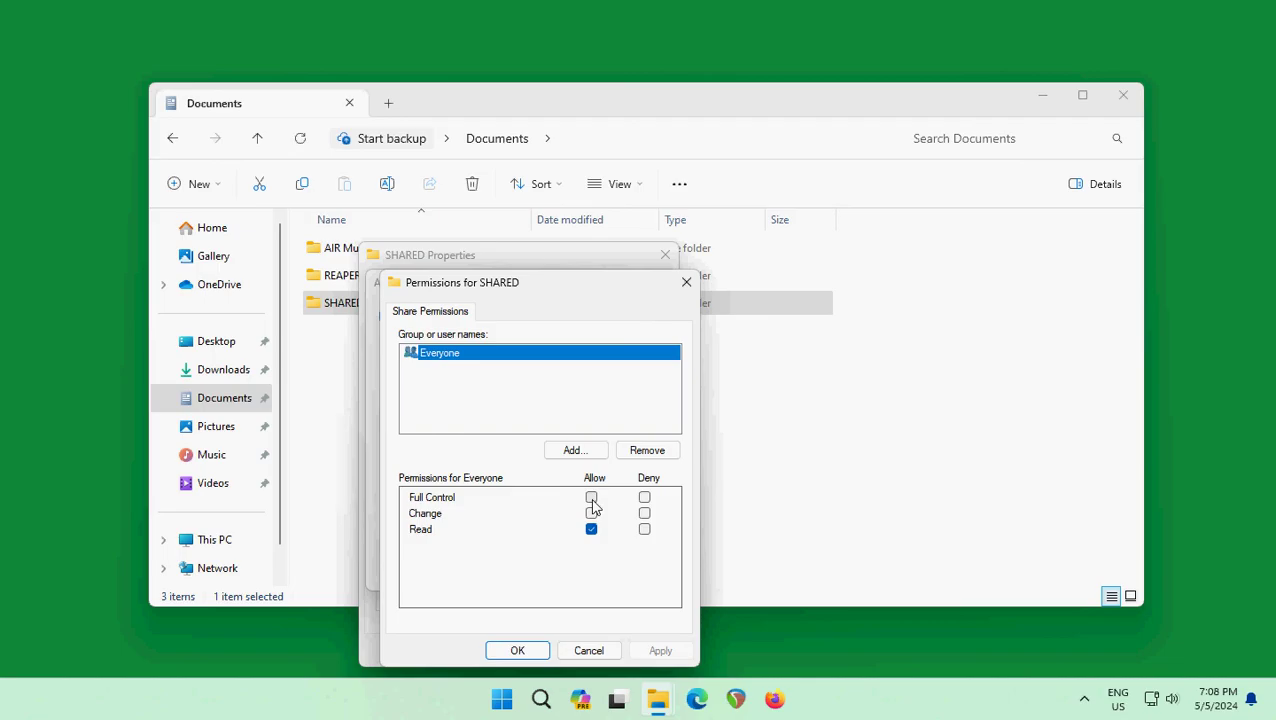
{"action": "left_click", "coordinate": [591, 498]}
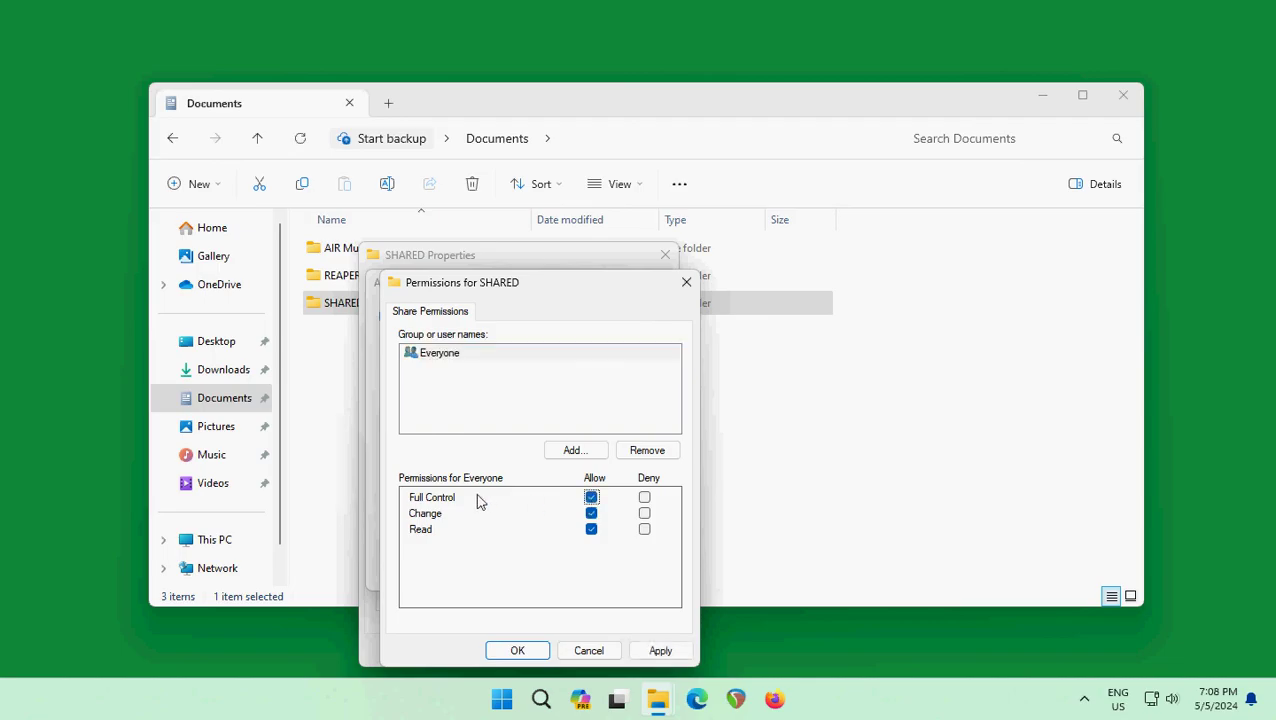
{"action": "left_click", "coordinate": [524, 651]}
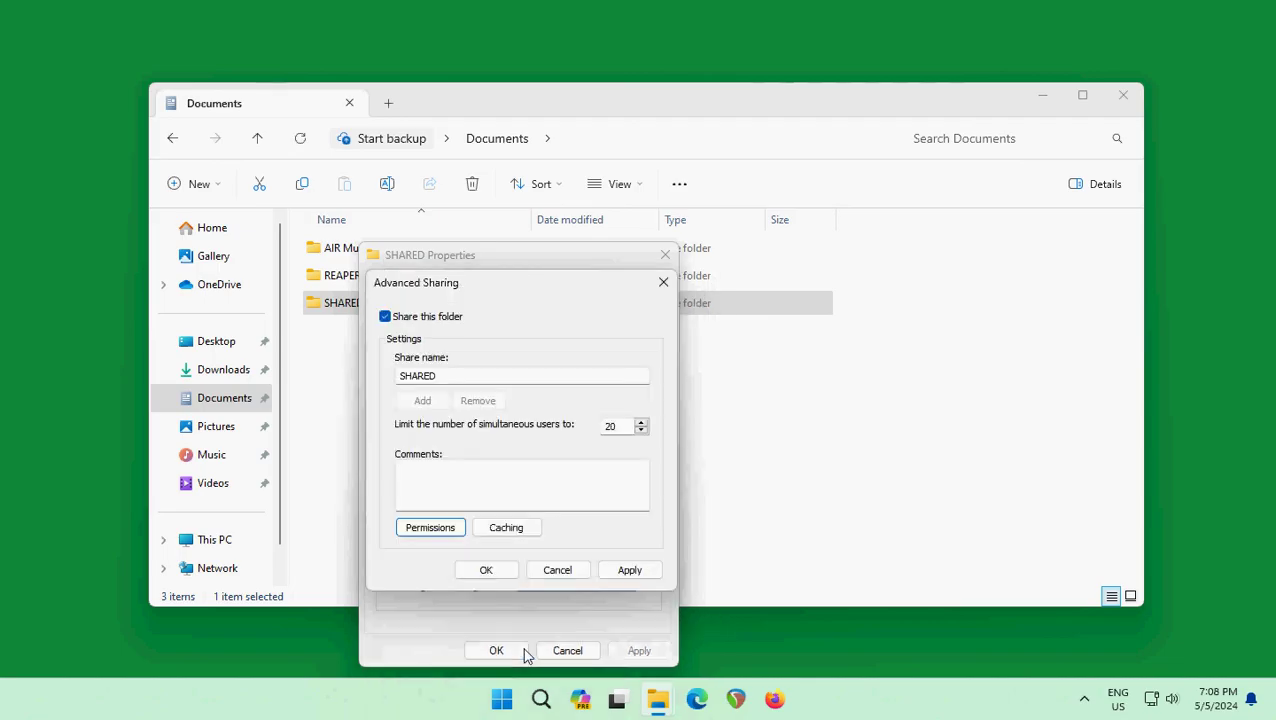
{"action": "left_click", "coordinate": [490, 571]}
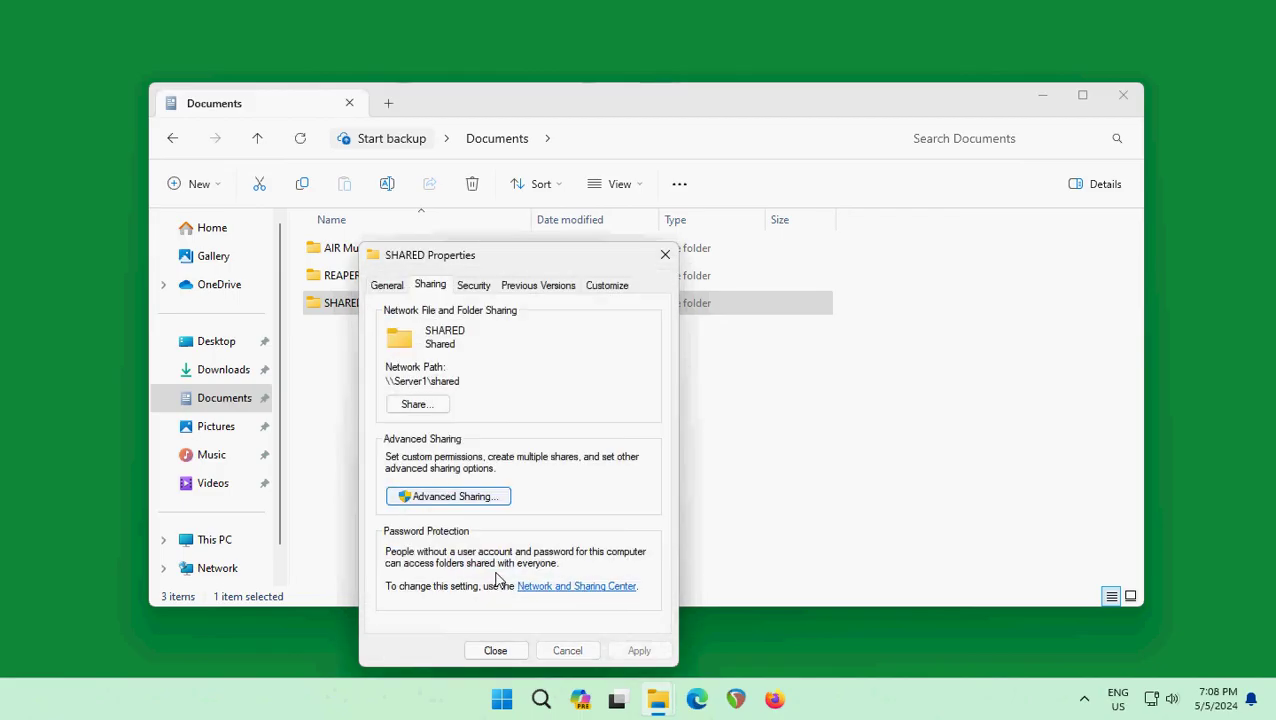
{"action": "left_click", "coordinate": [497, 651]}
{"action": "left_click", "coordinate": [494, 443]}
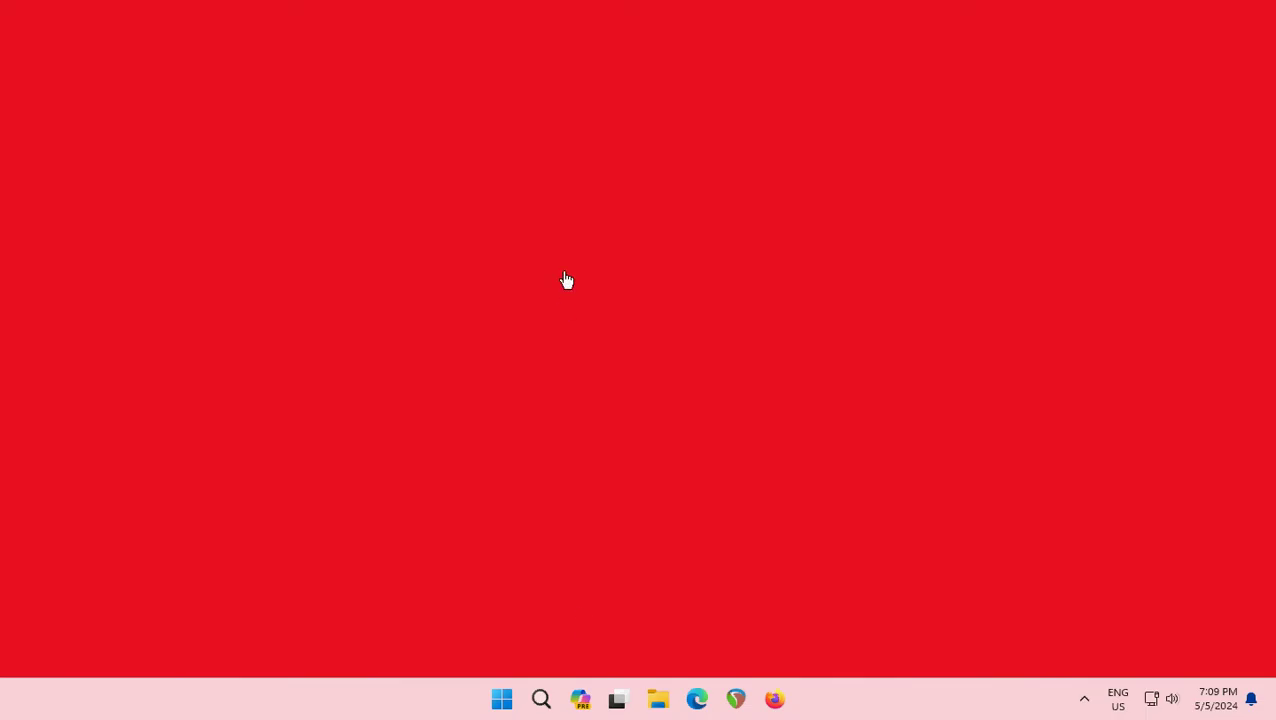
On the client computer, open File Explorer and go to the network path \\SERVER1.
{"action": "left_click", "coordinate": [660, 702]}
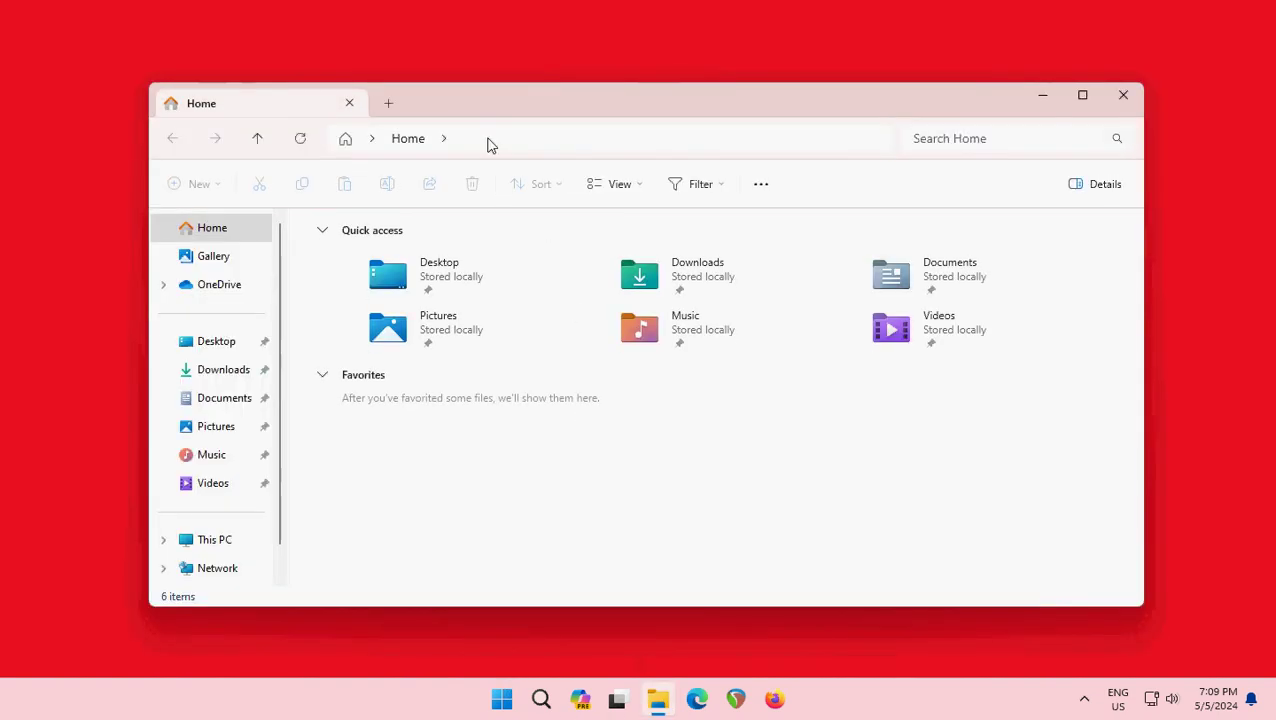
{"action": "left_click", "coordinate": [488, 142]}
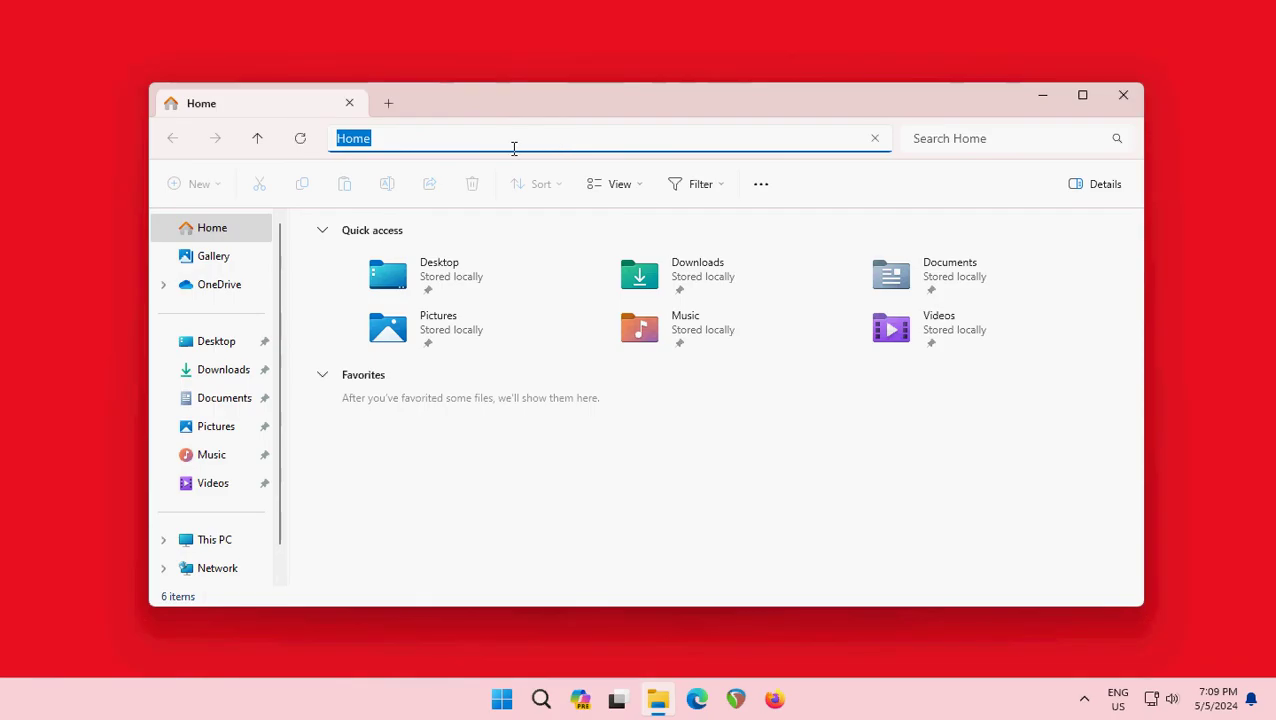
{"action": "type", "text": "\\\\"}
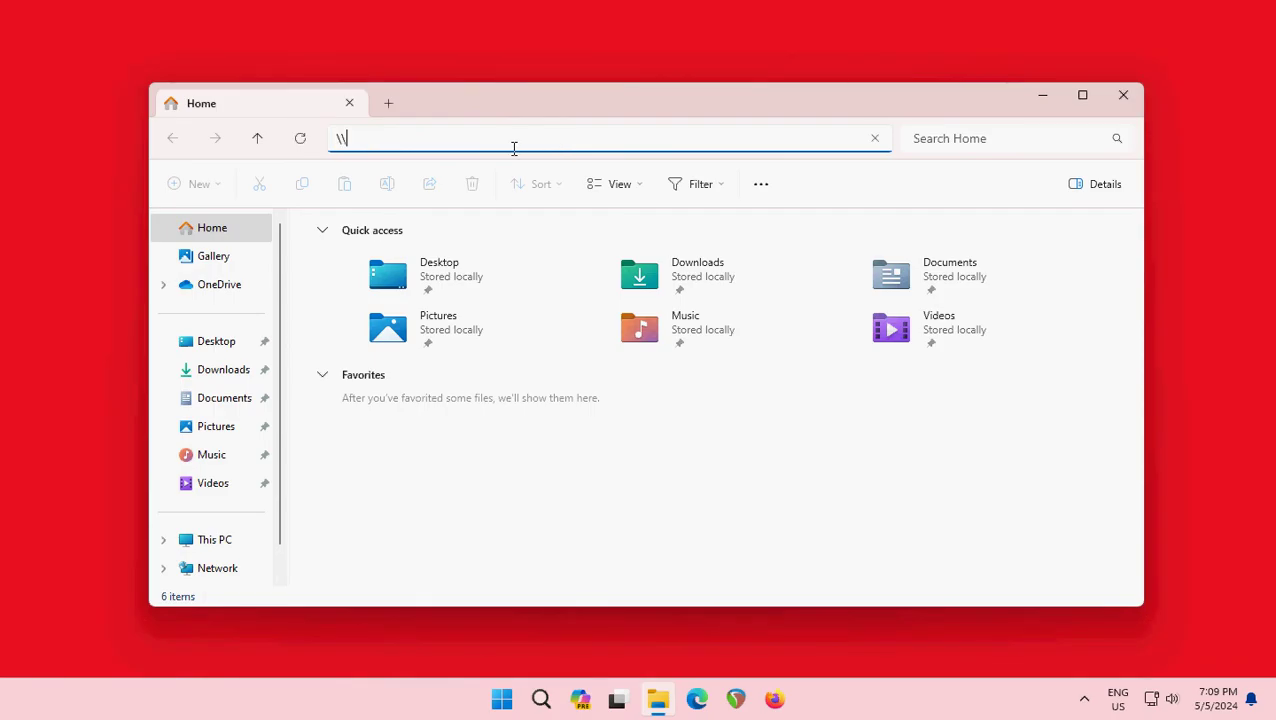
{"action": "type", "text": "server"}
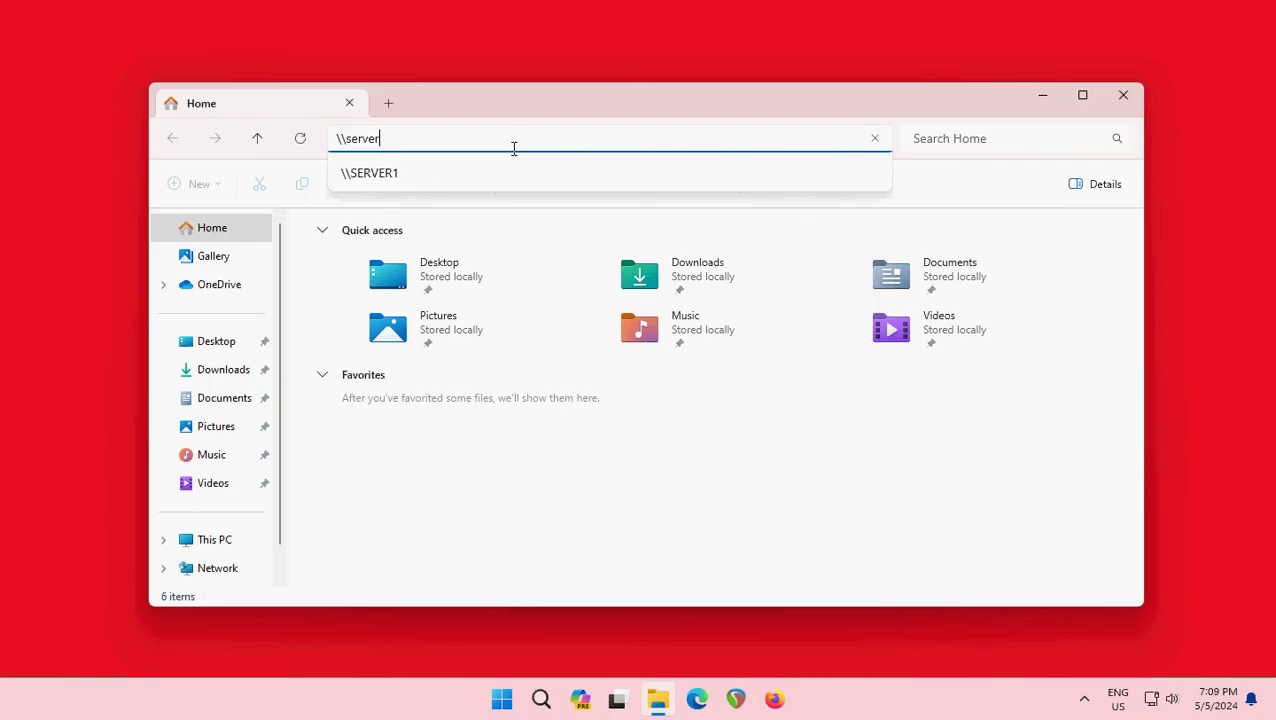
{"action": "type", "text": "1"}
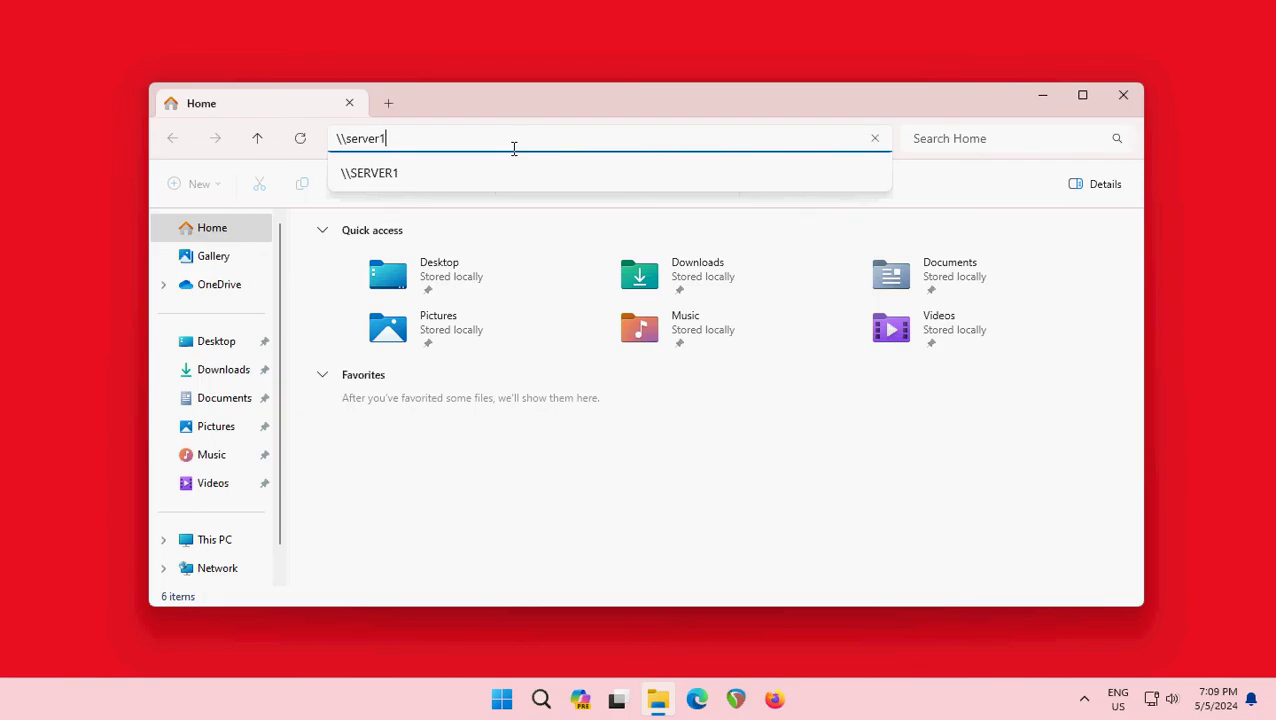
{"action": "left_click", "coordinate": [376, 184]}
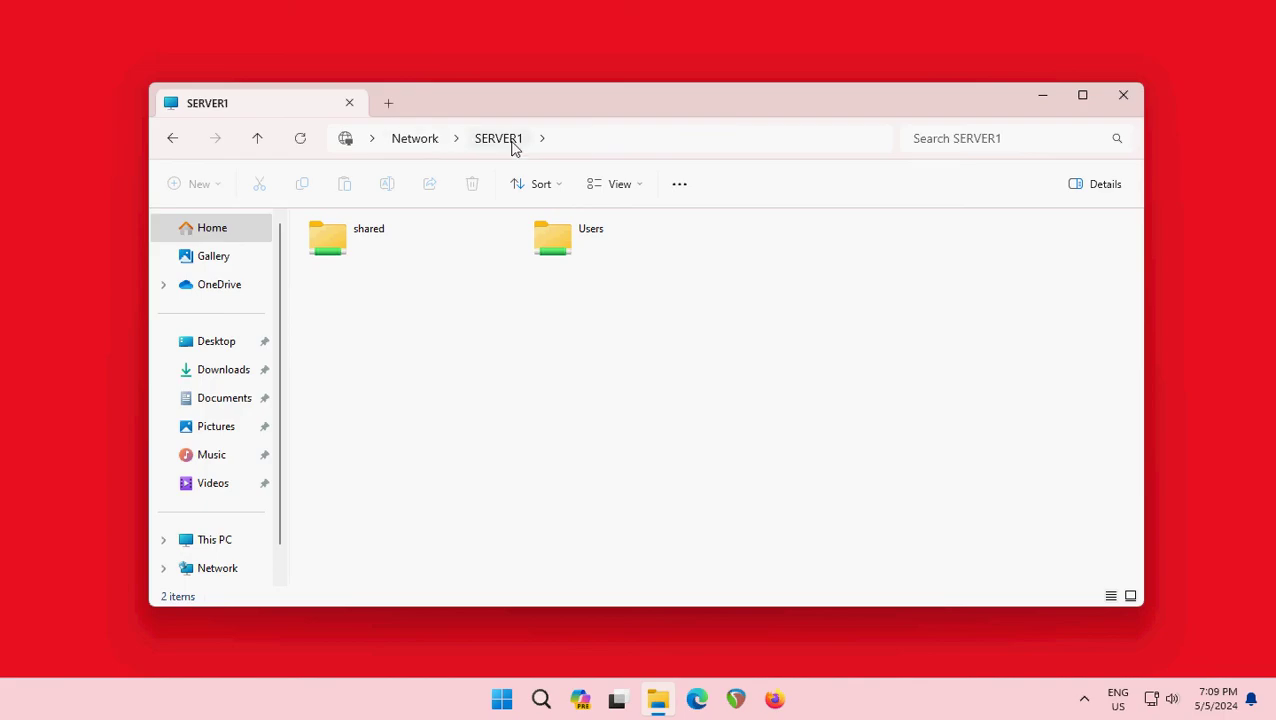
Inspect the server's network path in the address bar, and open the shared folder on SERVER1.
{"action": "left_click", "coordinate": [617, 140]}
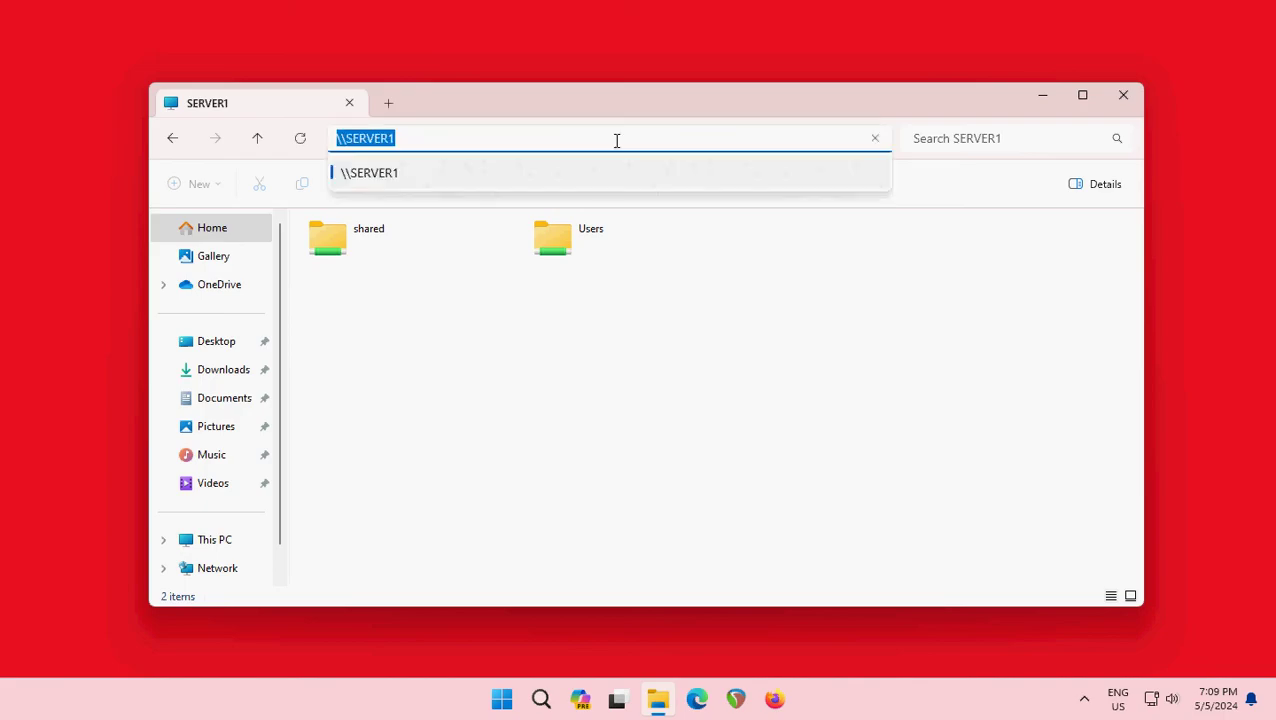
{"action": "left_click", "coordinate": [465, 114]}
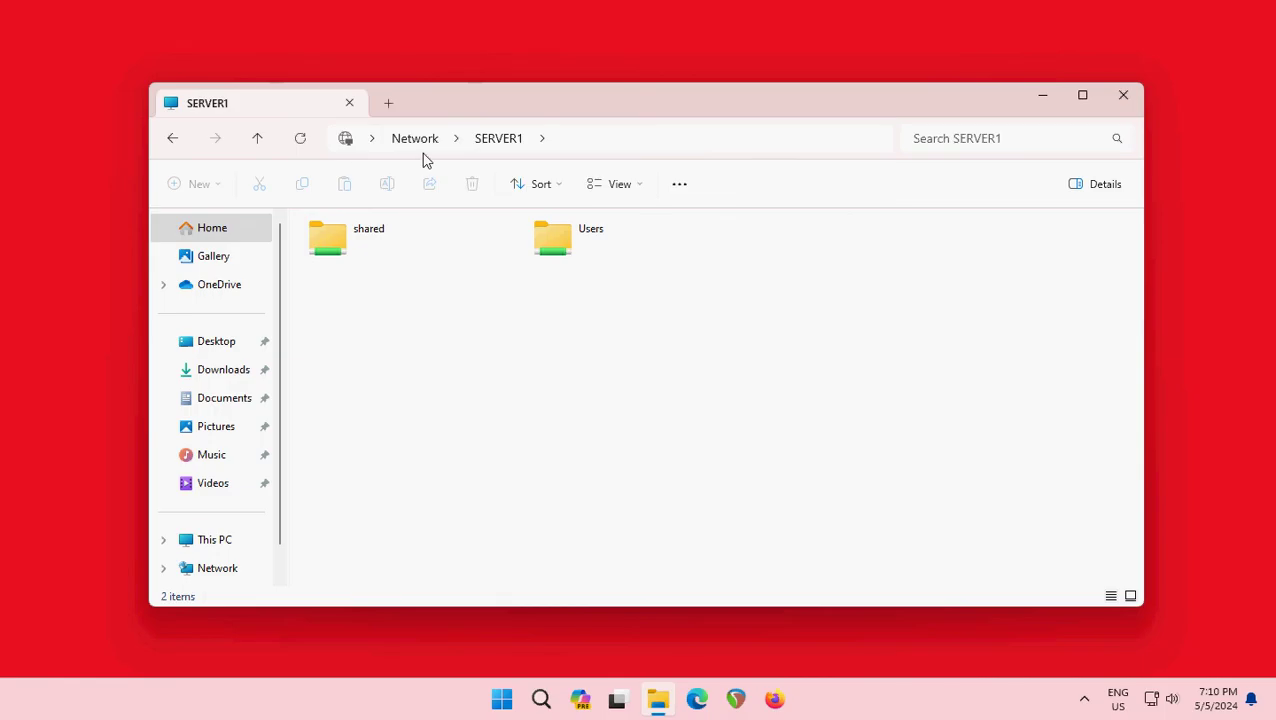
{"action": "left_click", "coordinate": [563, 147]}
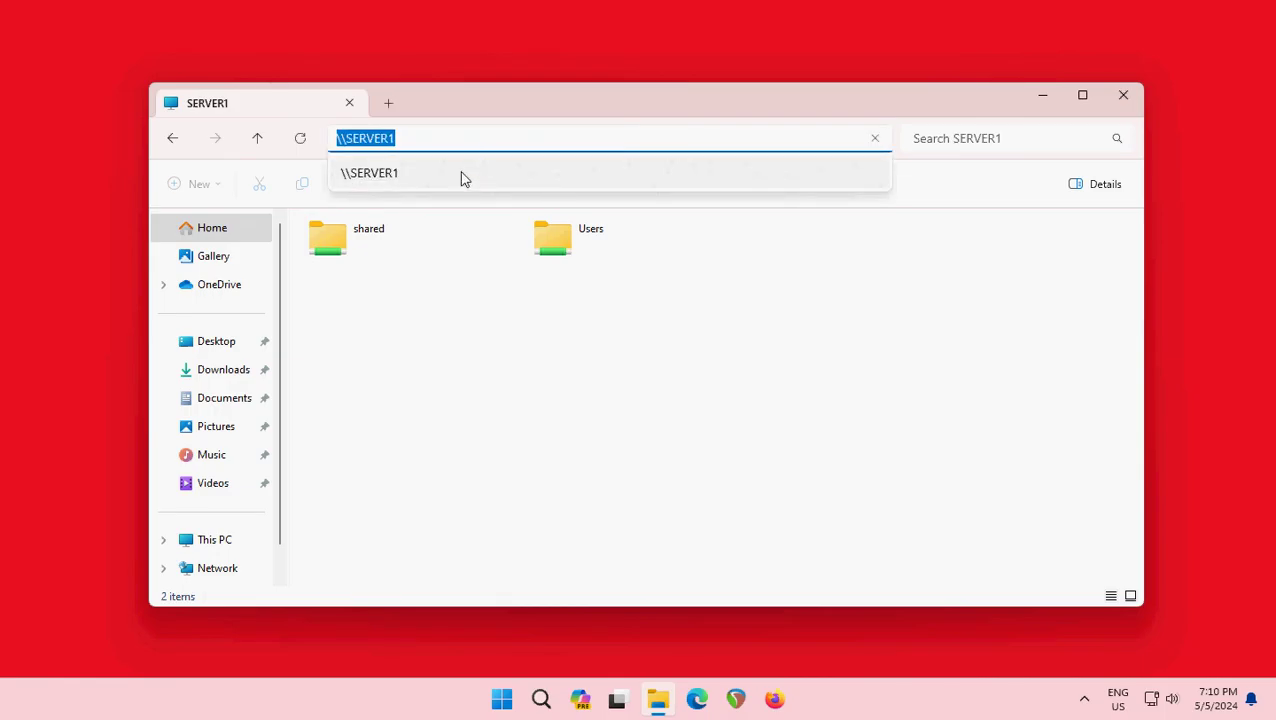
{"action": "double_click", "coordinate": [330, 250]}
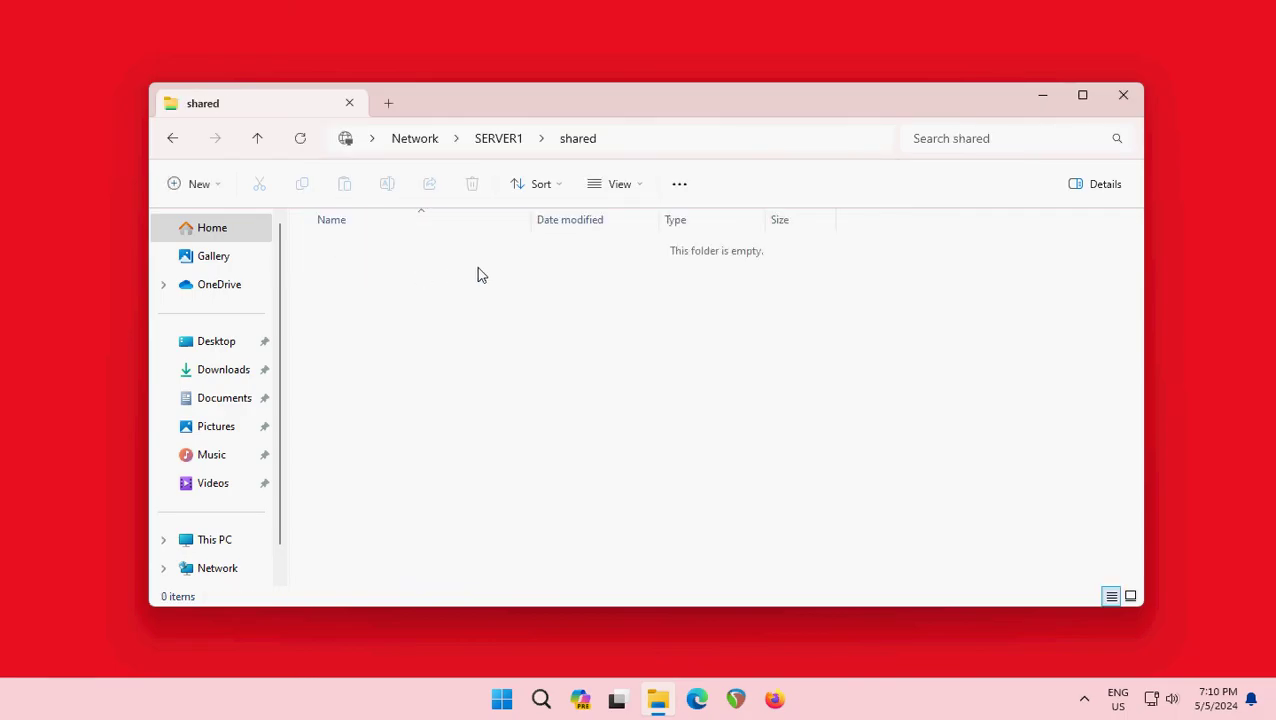
Create a text document named Hello from the Client in SERVER1's shared folder, and open the SHARED folder on the server to check it.
{"action": "right_click", "coordinate": [394, 277]}
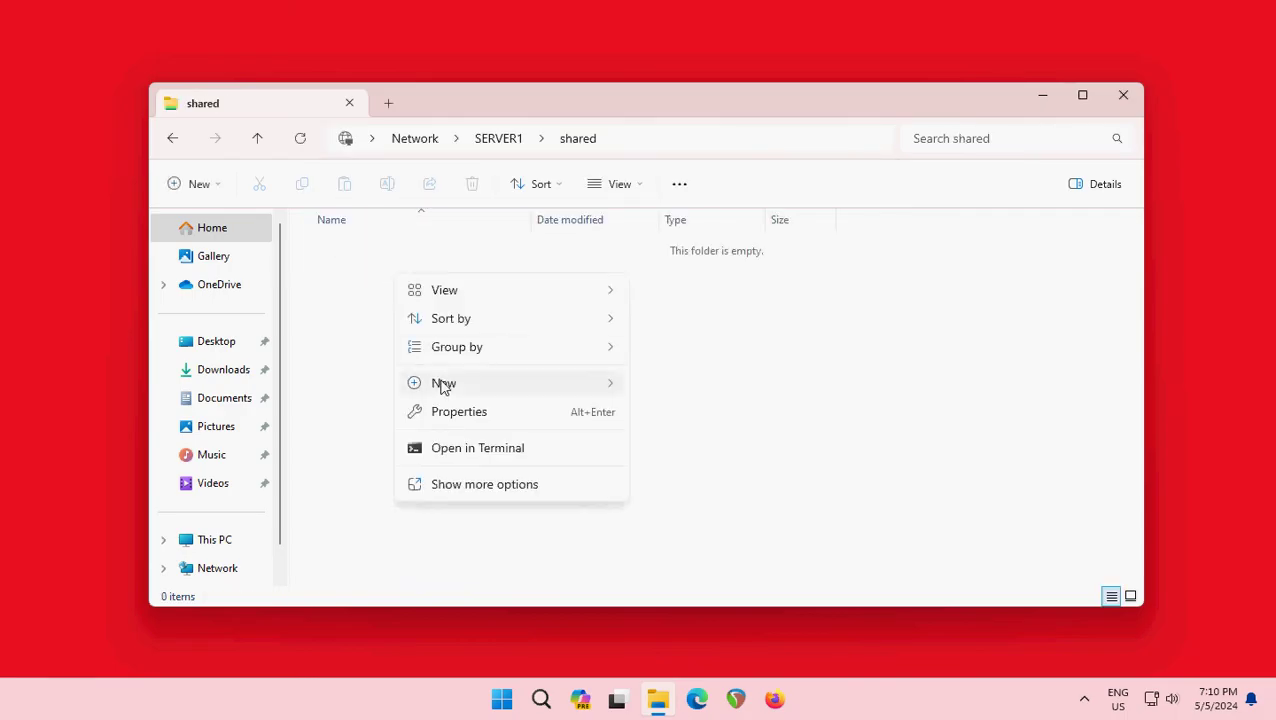
{"action": "mouse_move", "coordinate": [444, 386]}
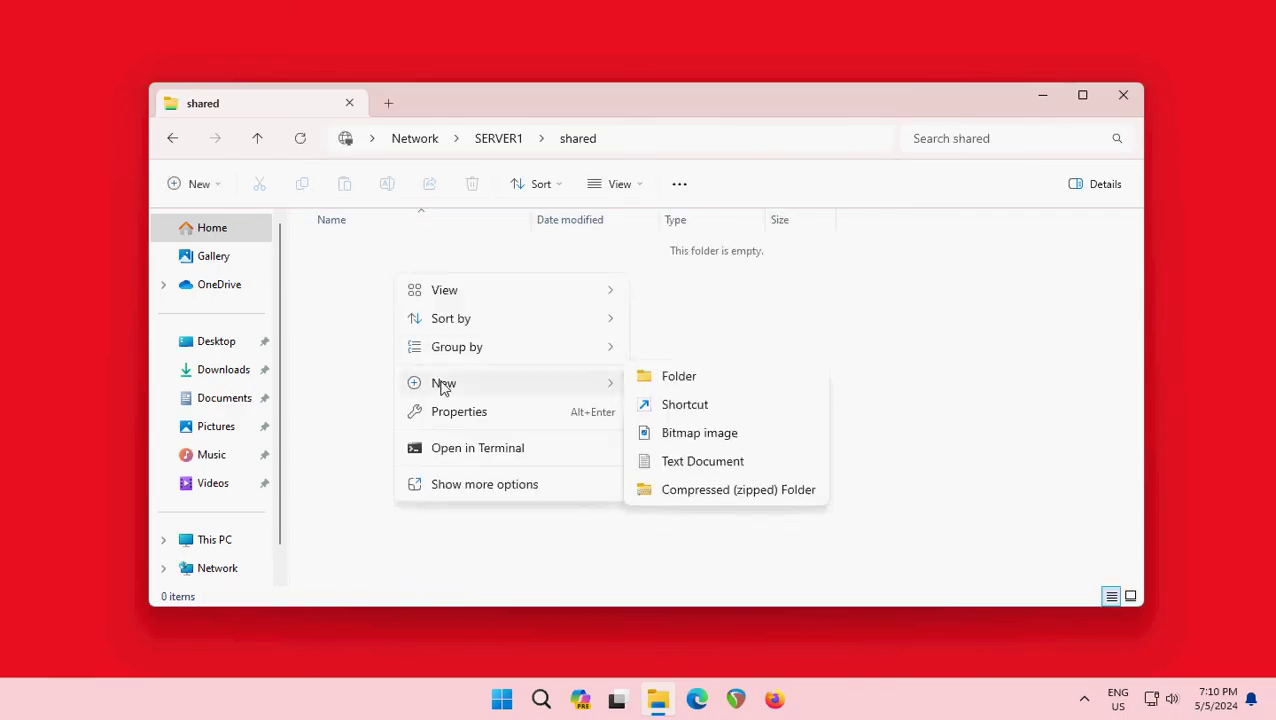
{"action": "left_click", "coordinate": [692, 472]}
{"action": "type", "text": "Hellow"}
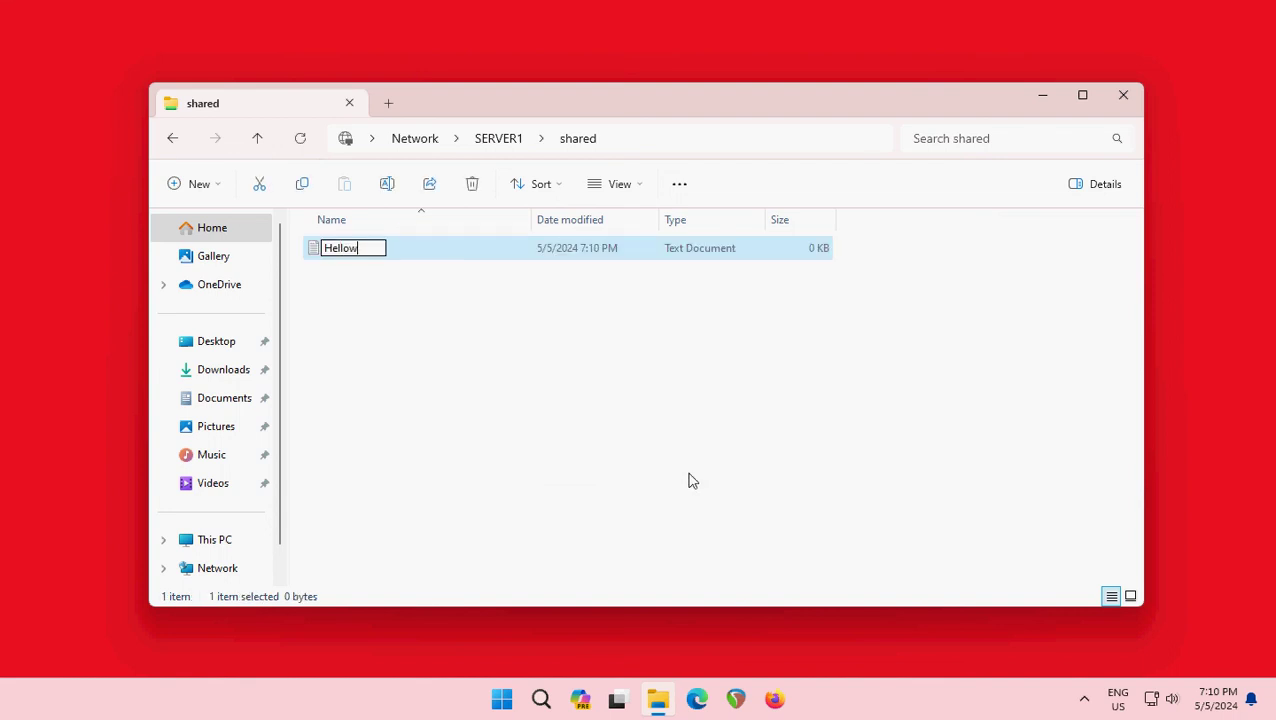
{"action": "key", "text": "BackSpace"}
{"action": "type", "text": "from the Client"}
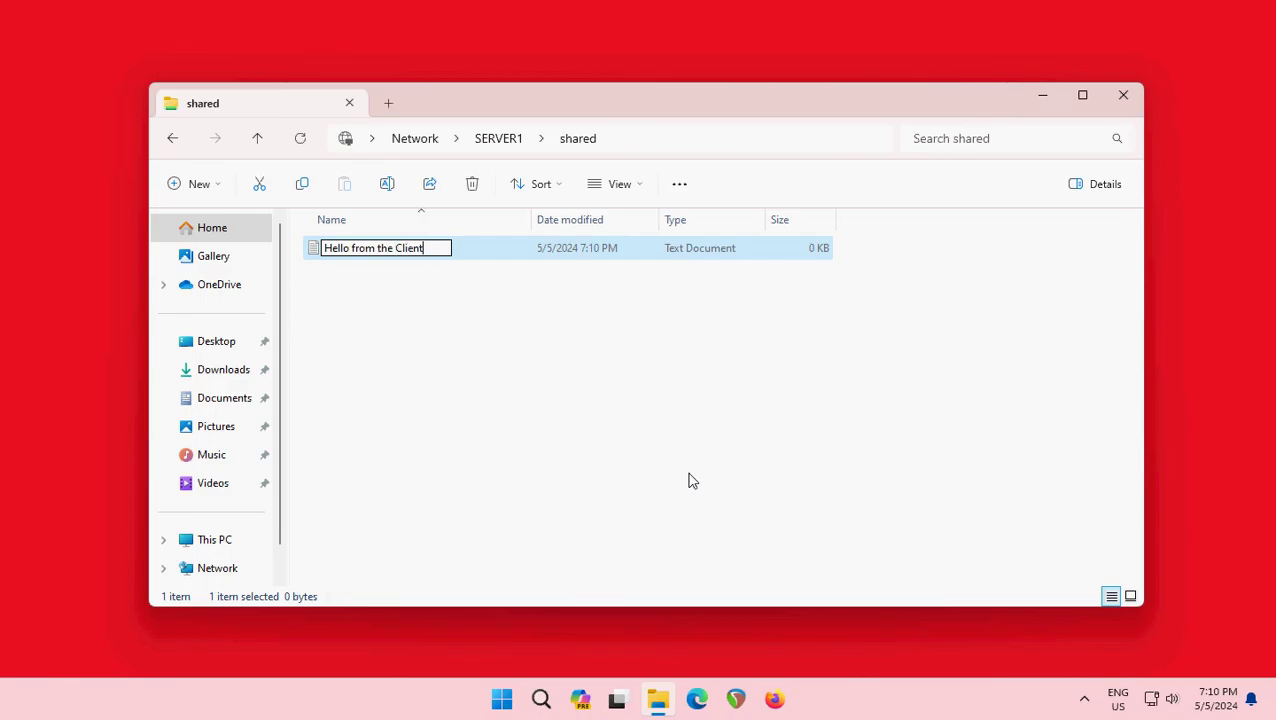
{"action": "key", "text": "Return"}
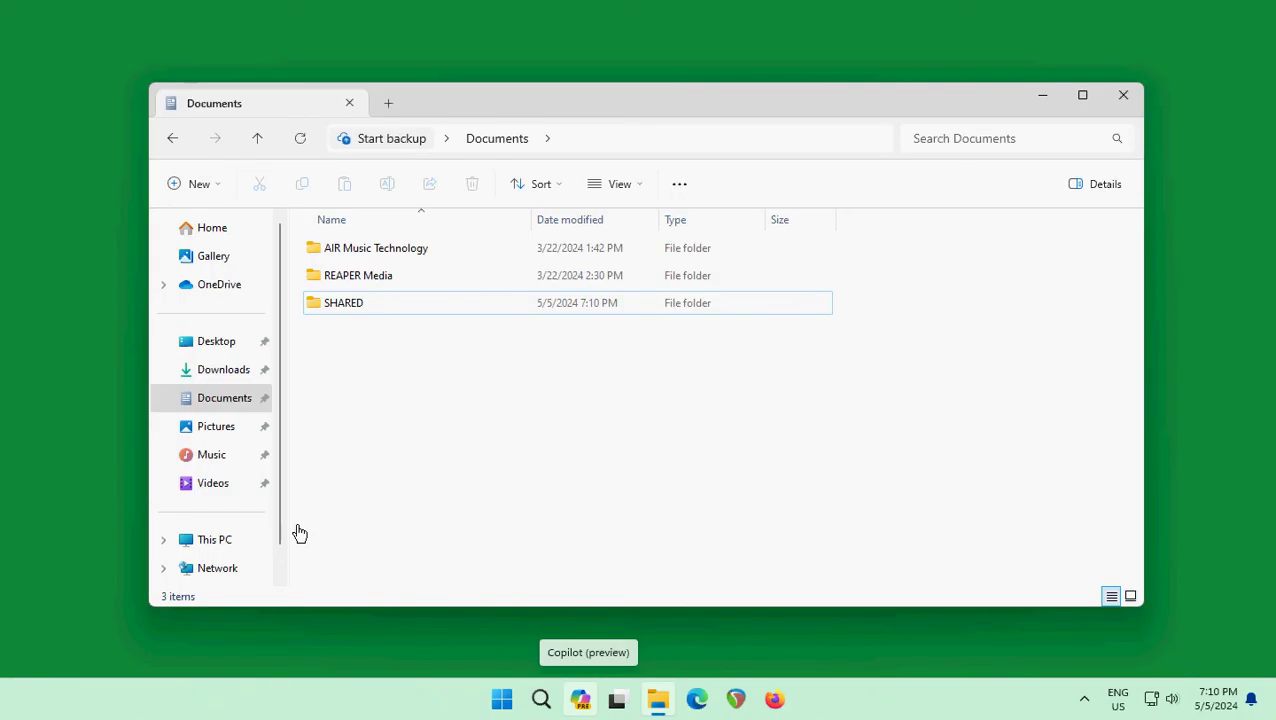
{"action": "left_click", "coordinate": [322, 308]}
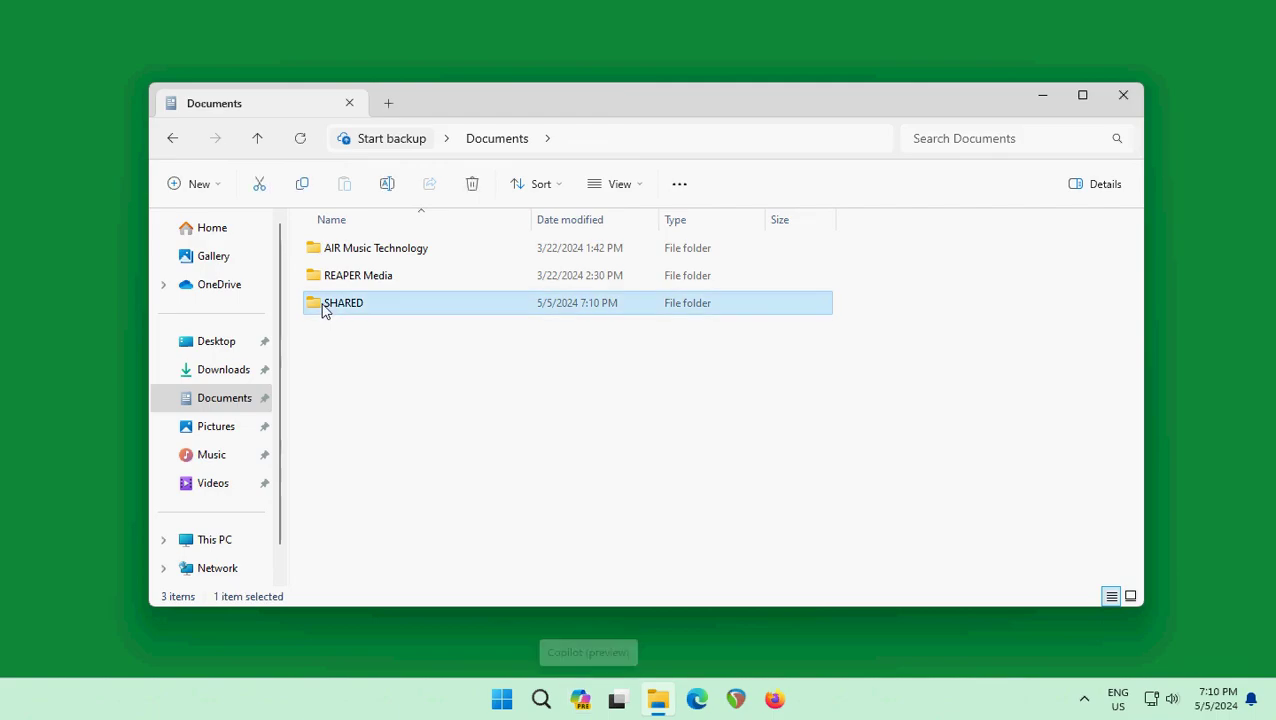
{"action": "double_click", "coordinate": [322, 306]}
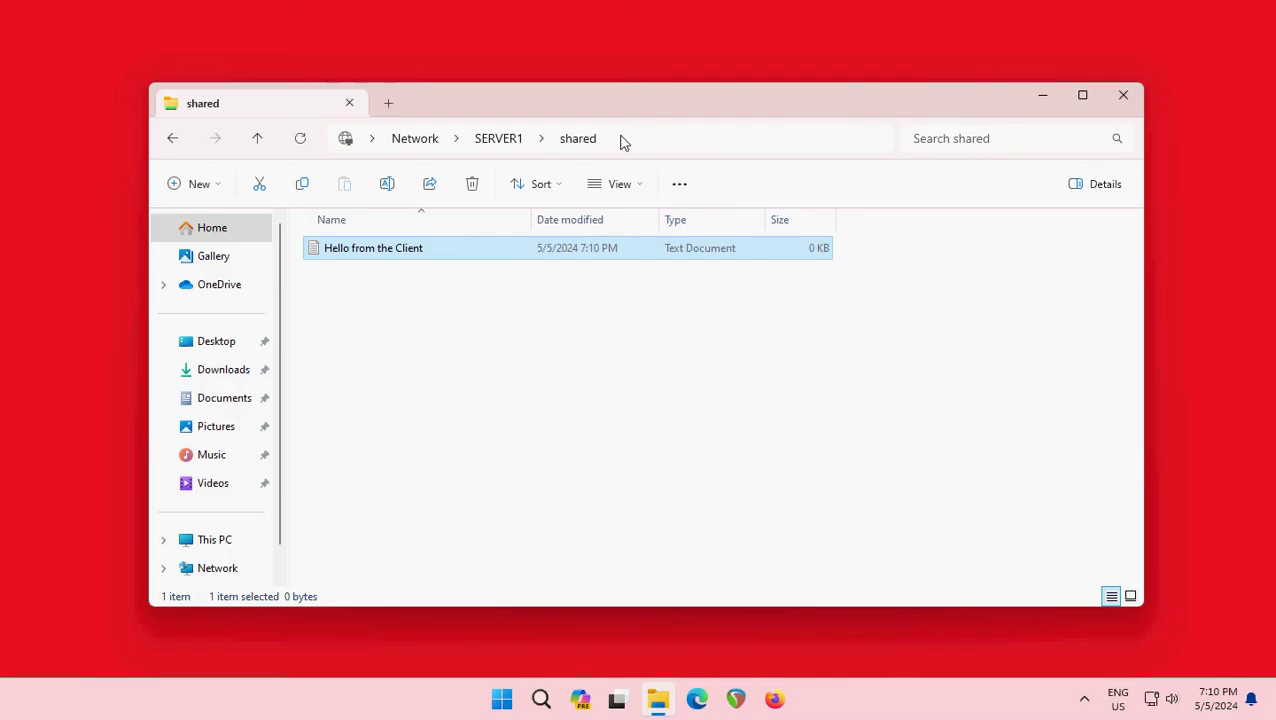
On the client, copy the full network path of the shared folder, \\Server1\shared.
{"action": "left_click", "coordinate": [644, 144]}
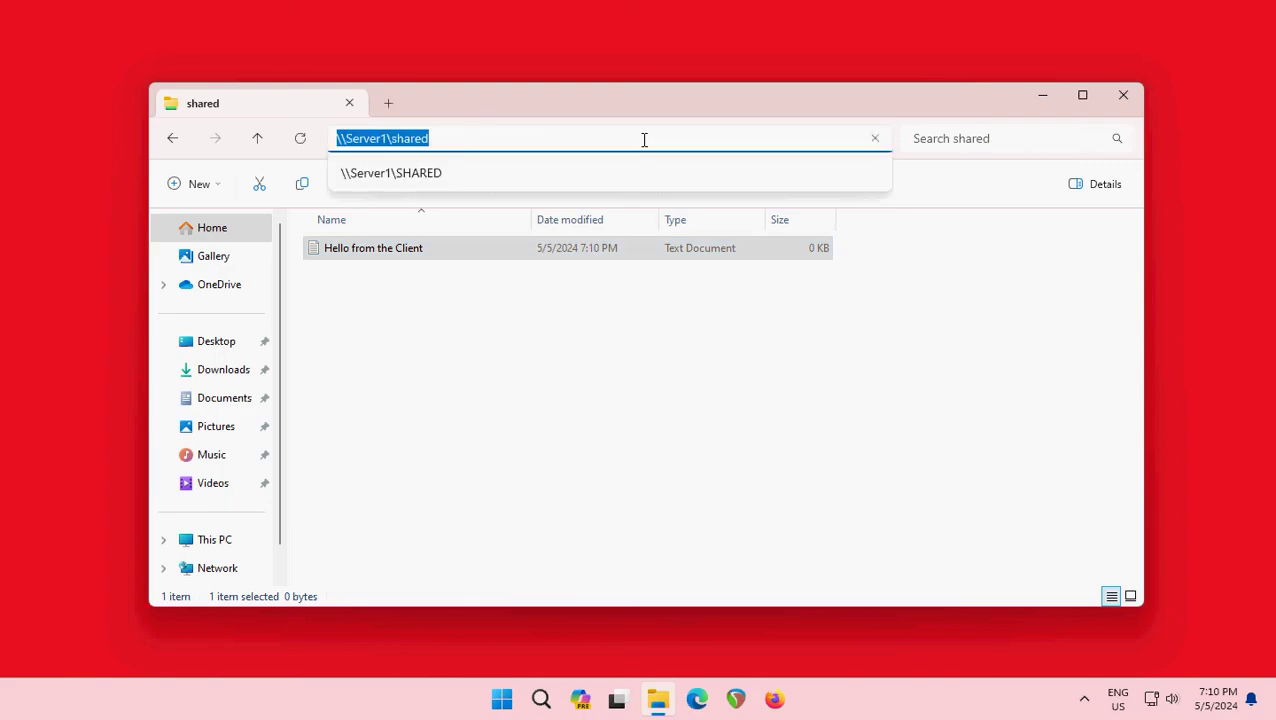
{"action": "right_click", "coordinate": [405, 140]}
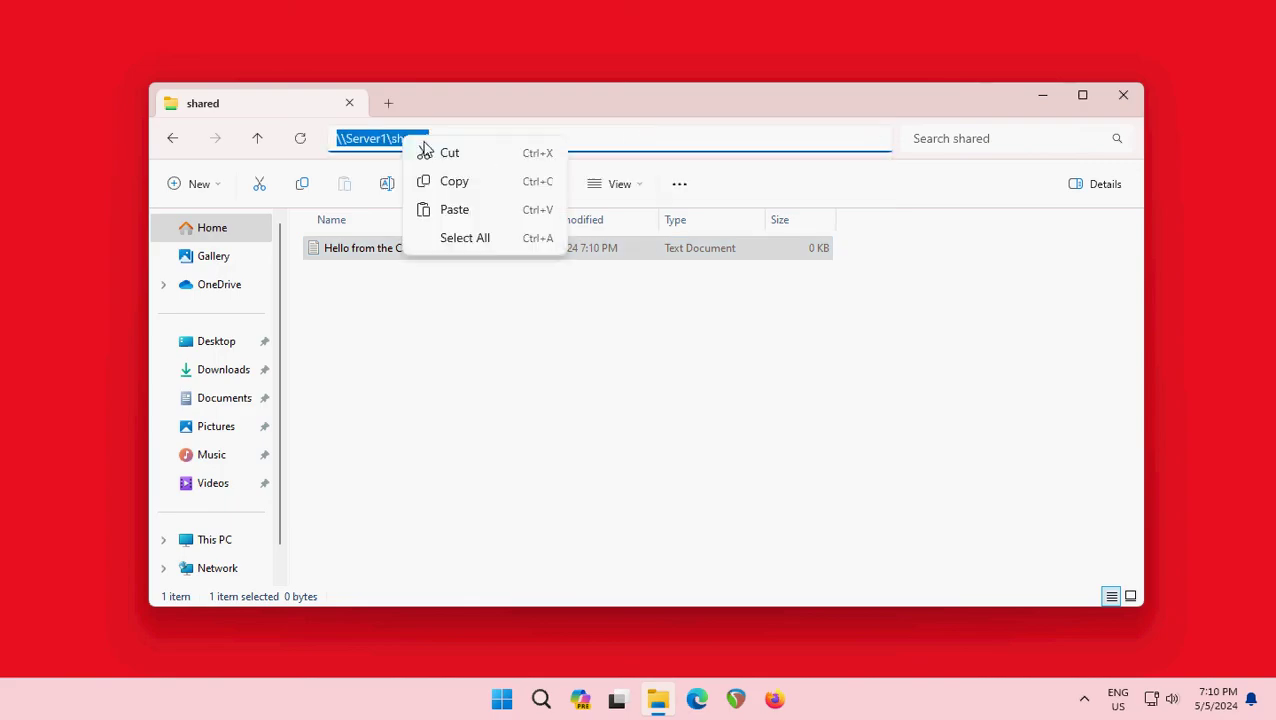
{"action": "left_click", "coordinate": [458, 180]}
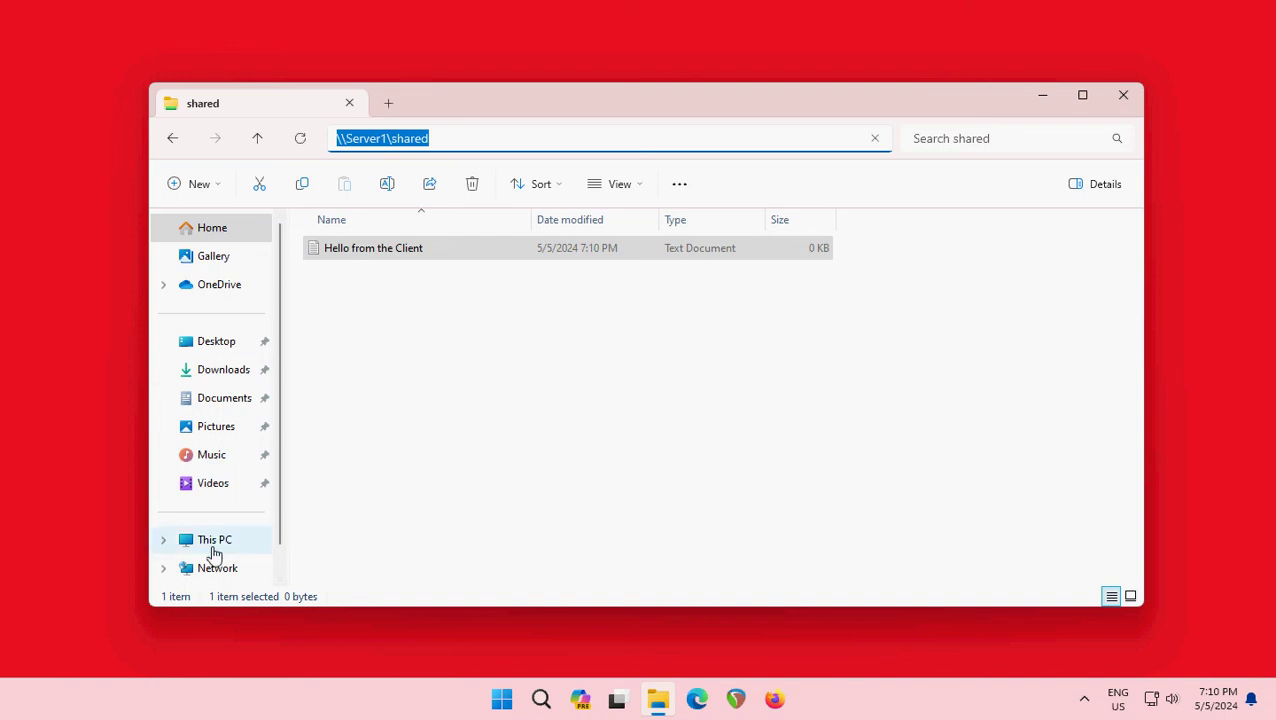
From This PC, map the network folder \\Server1\shared as drive S: with the copied path.
{"action": "left_click", "coordinate": [213, 545]}
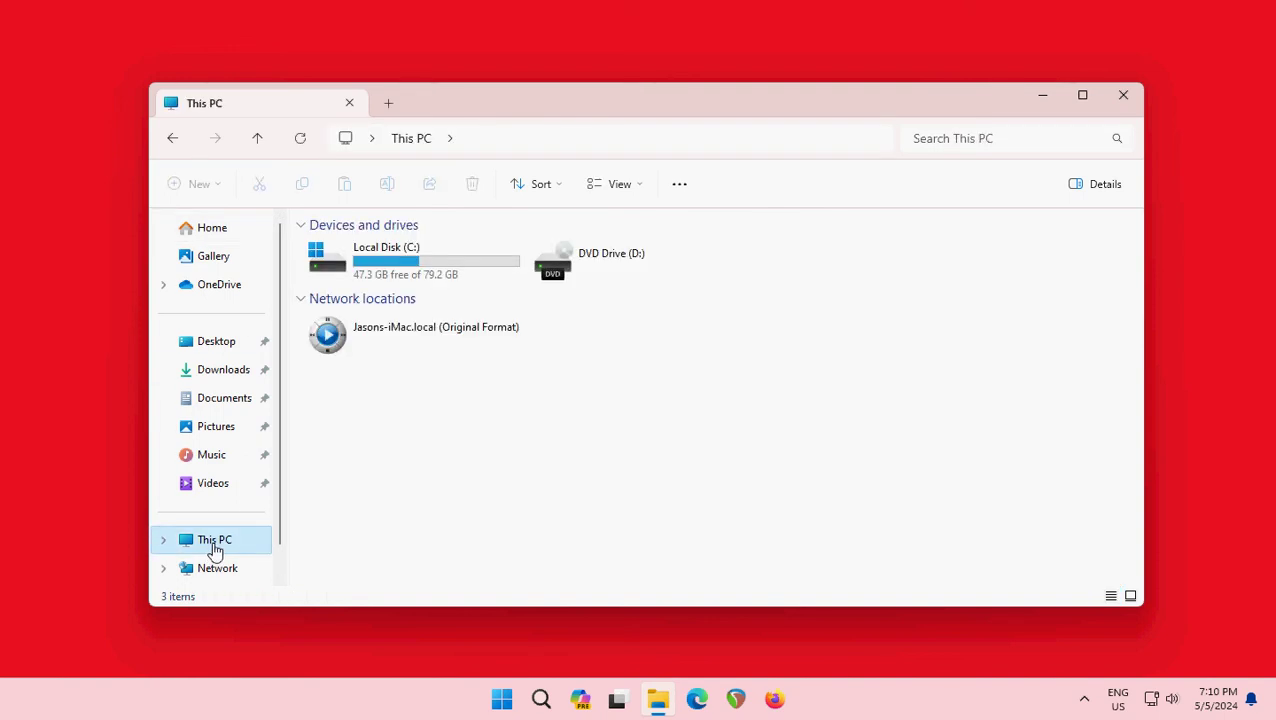
{"action": "left_click", "coordinate": [679, 186]}
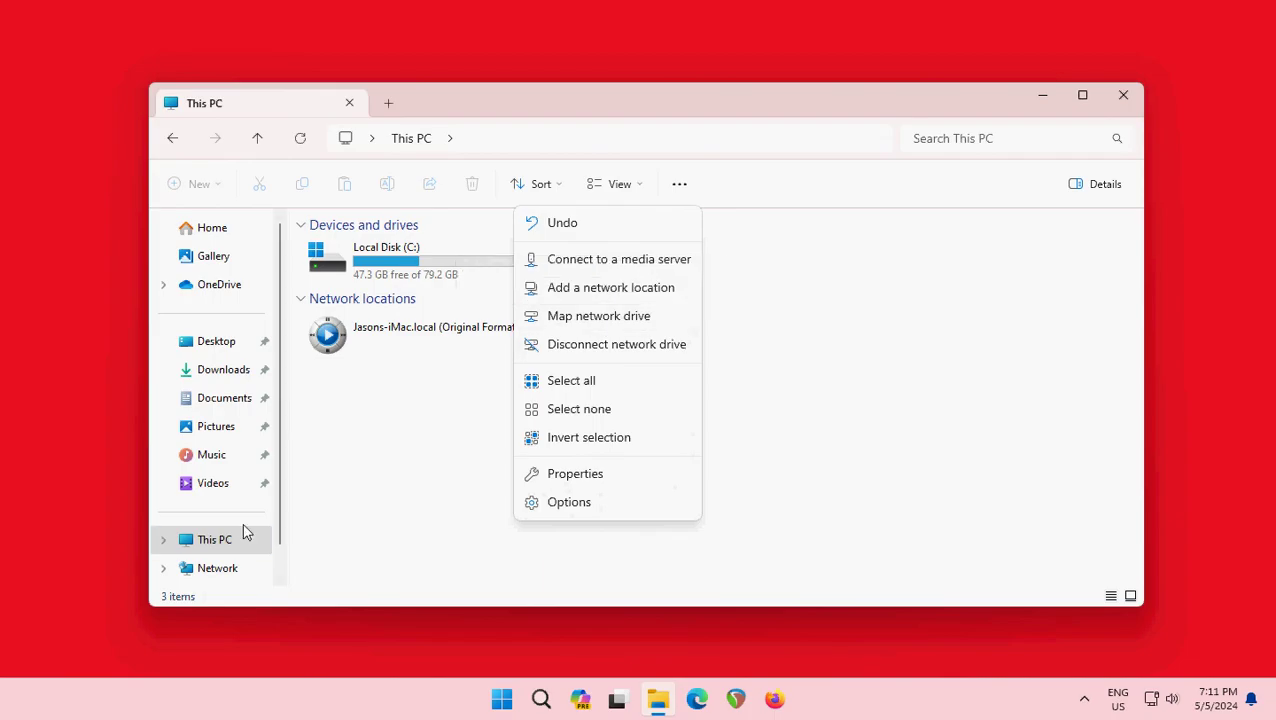
{"action": "left_click", "coordinate": [598, 316]}
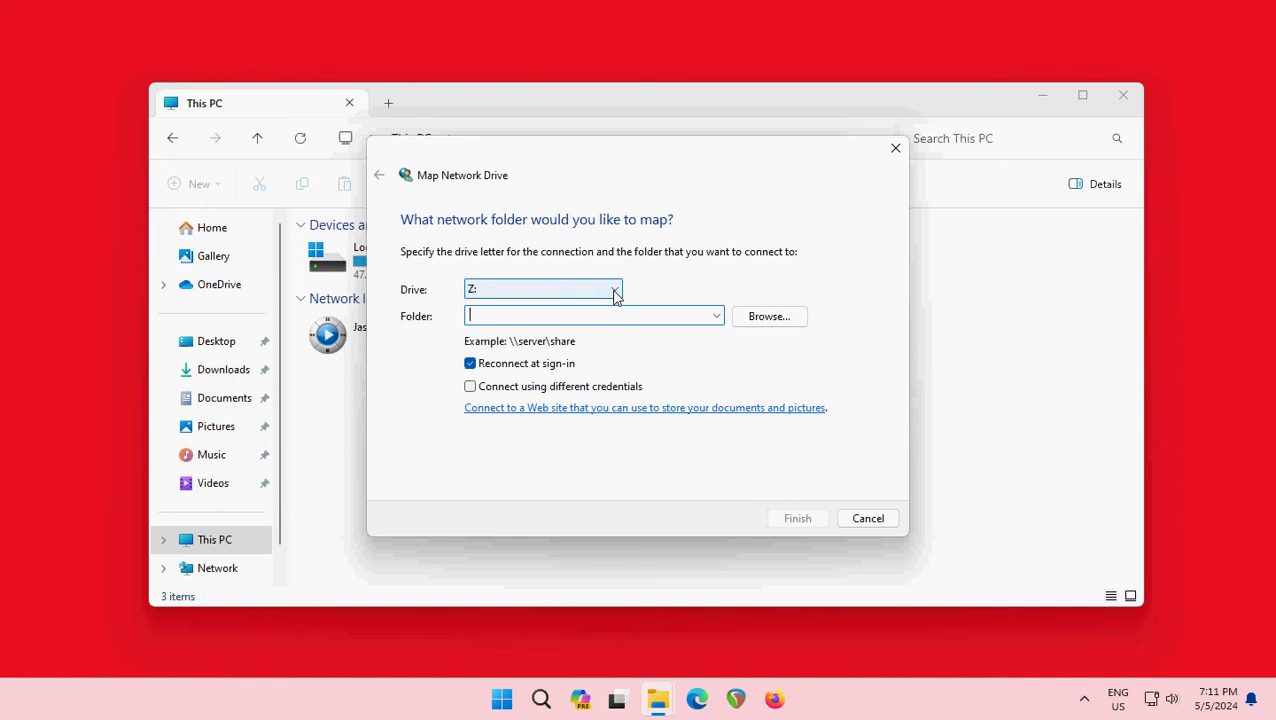
{"action": "left_click", "coordinate": [615, 292]}
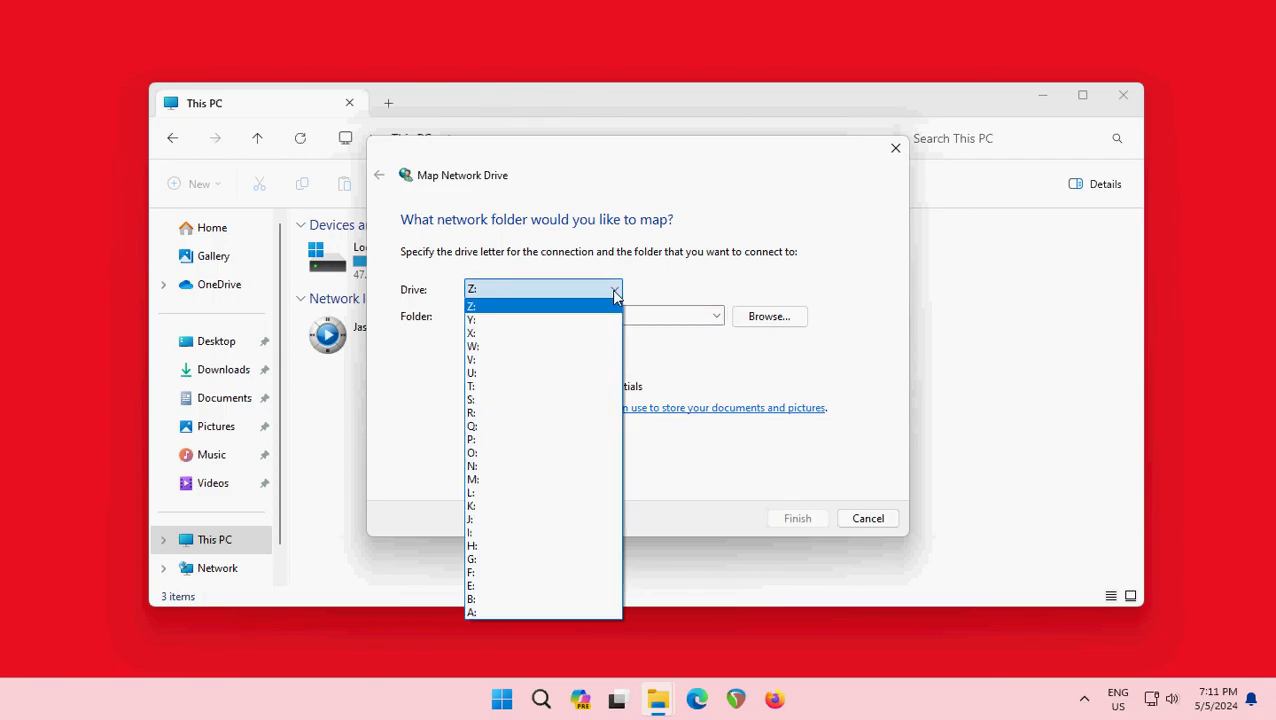
{"action": "left_click", "coordinate": [495, 400]}
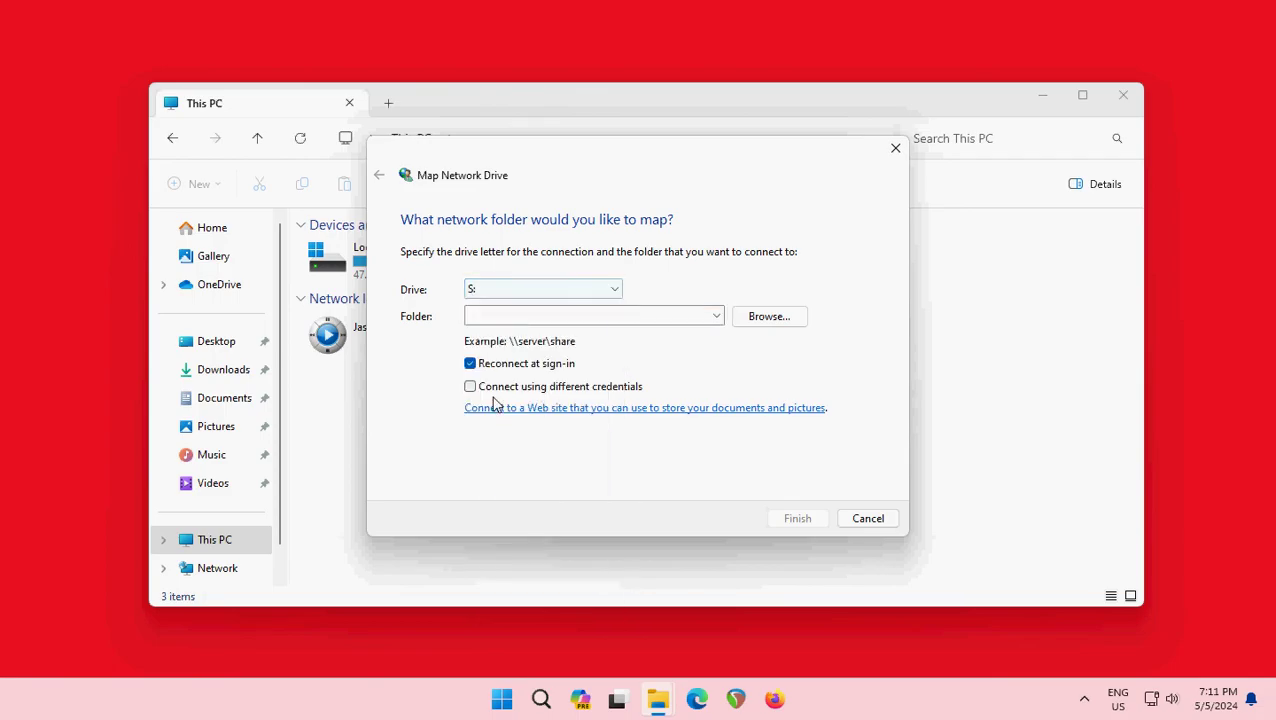
{"action": "left_click", "coordinate": [504, 315]}
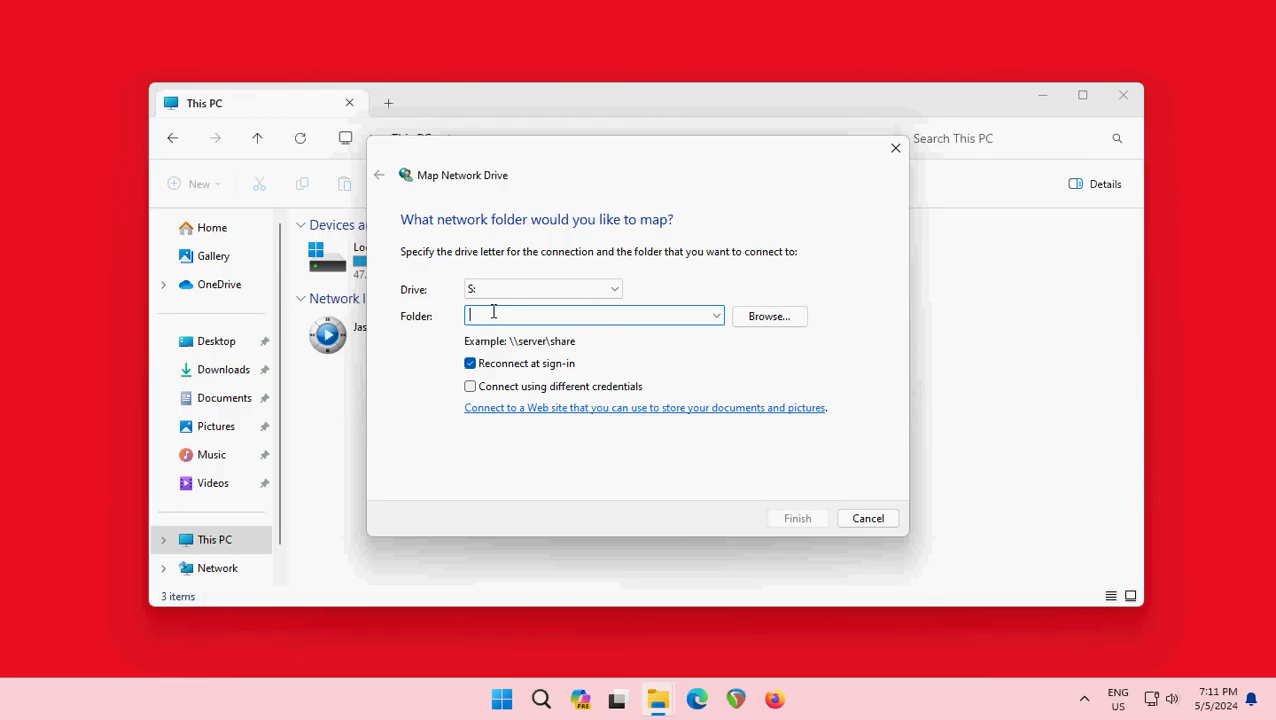
{"action": "right_click", "coordinate": [493, 312]}
{"action": "left_click", "coordinate": [536, 389]}
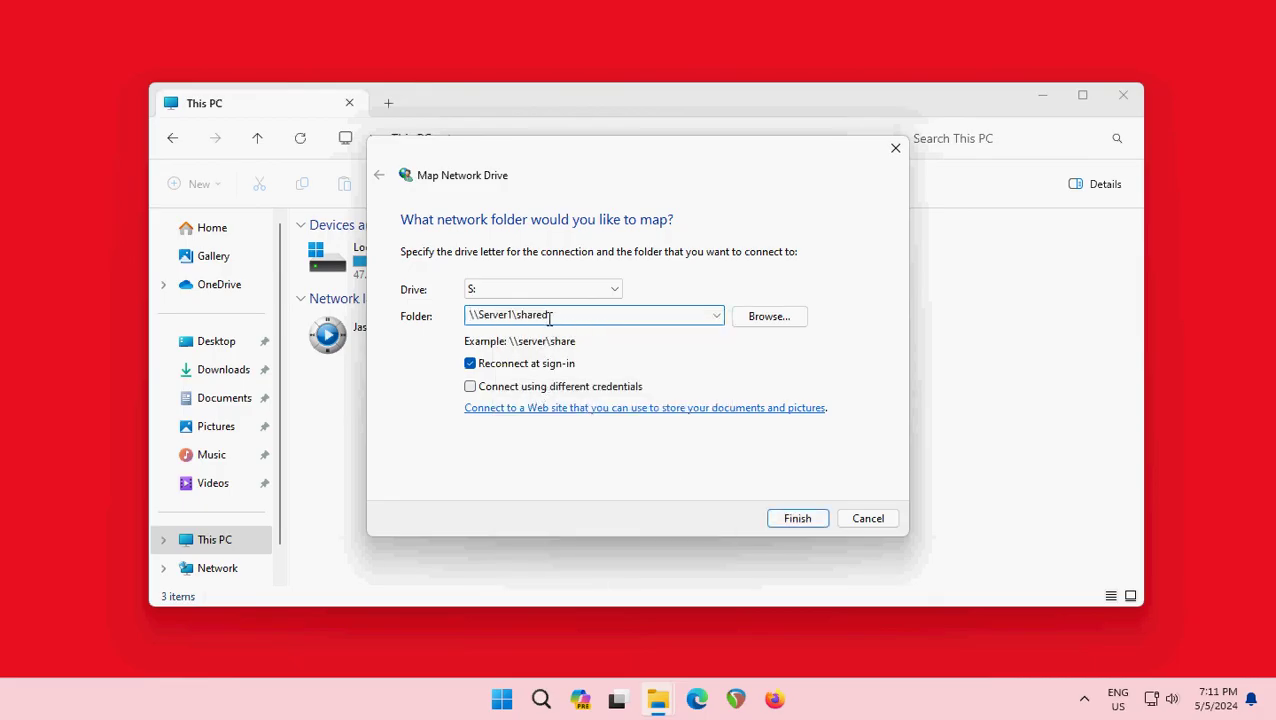
{"action": "left_click", "coordinate": [797, 518]}
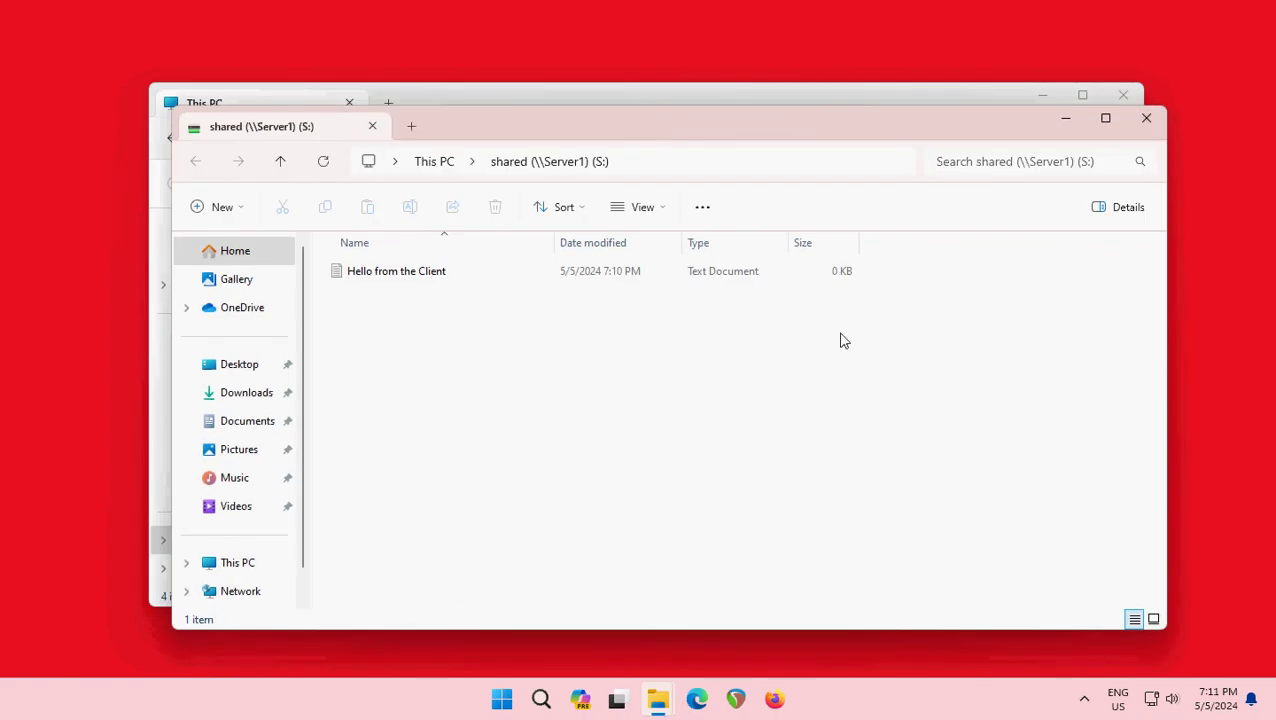
Maximize the mapped drive's window and expand This PC in a widened navigation pane so the full drive names fit.
{"action": "left_click", "coordinate": [1105, 118]}
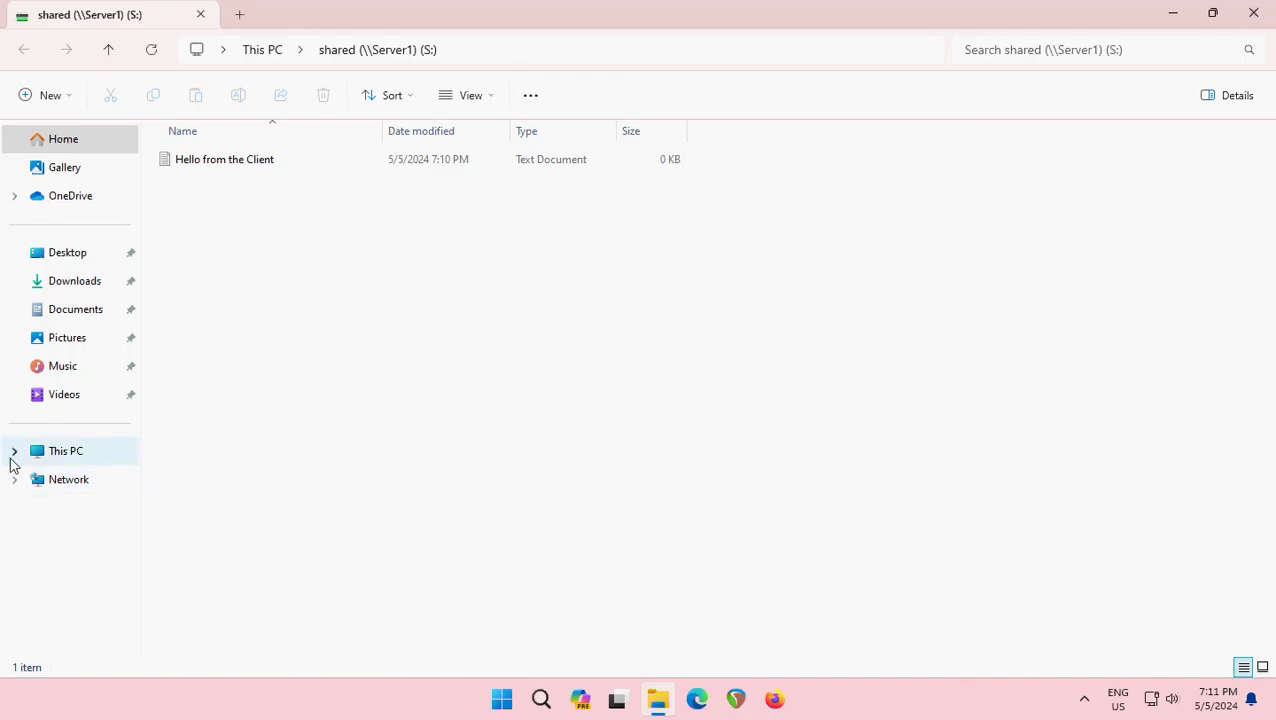
{"action": "left_click", "coordinate": [13, 456]}
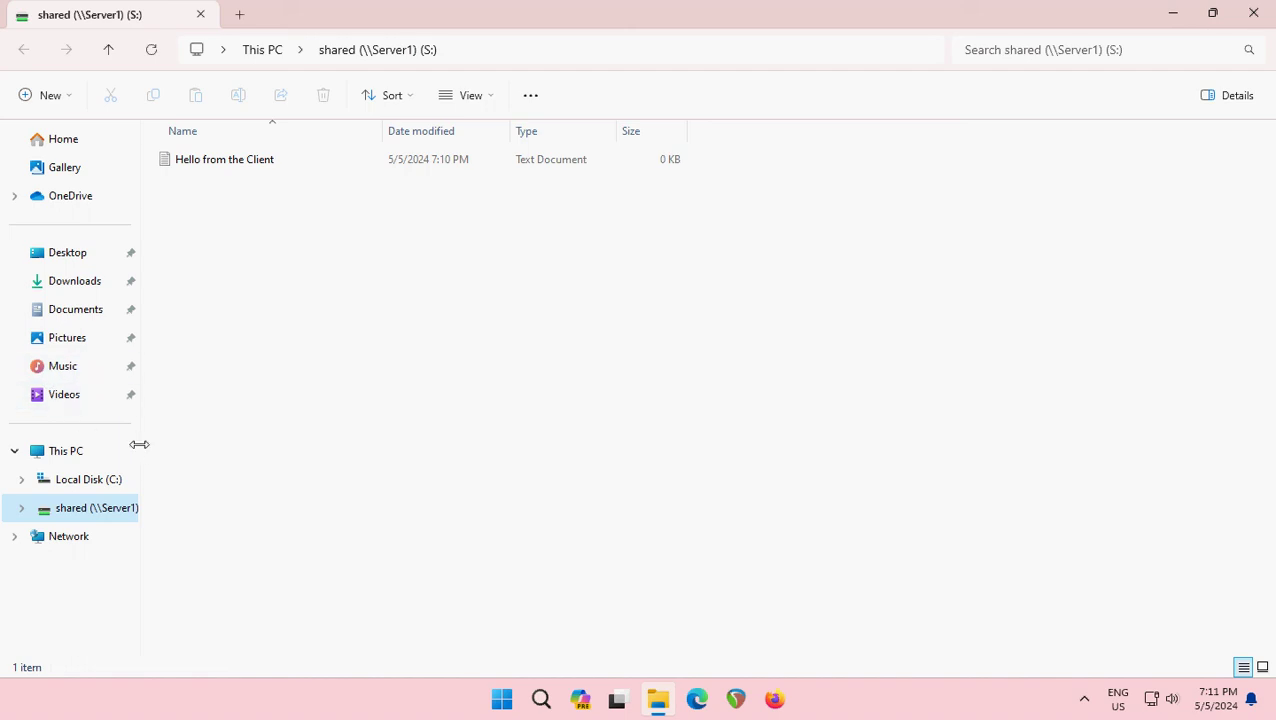
{"action": "left_click_drag", "start_coordinate": [139, 444], "coordinate": [274, 445]}
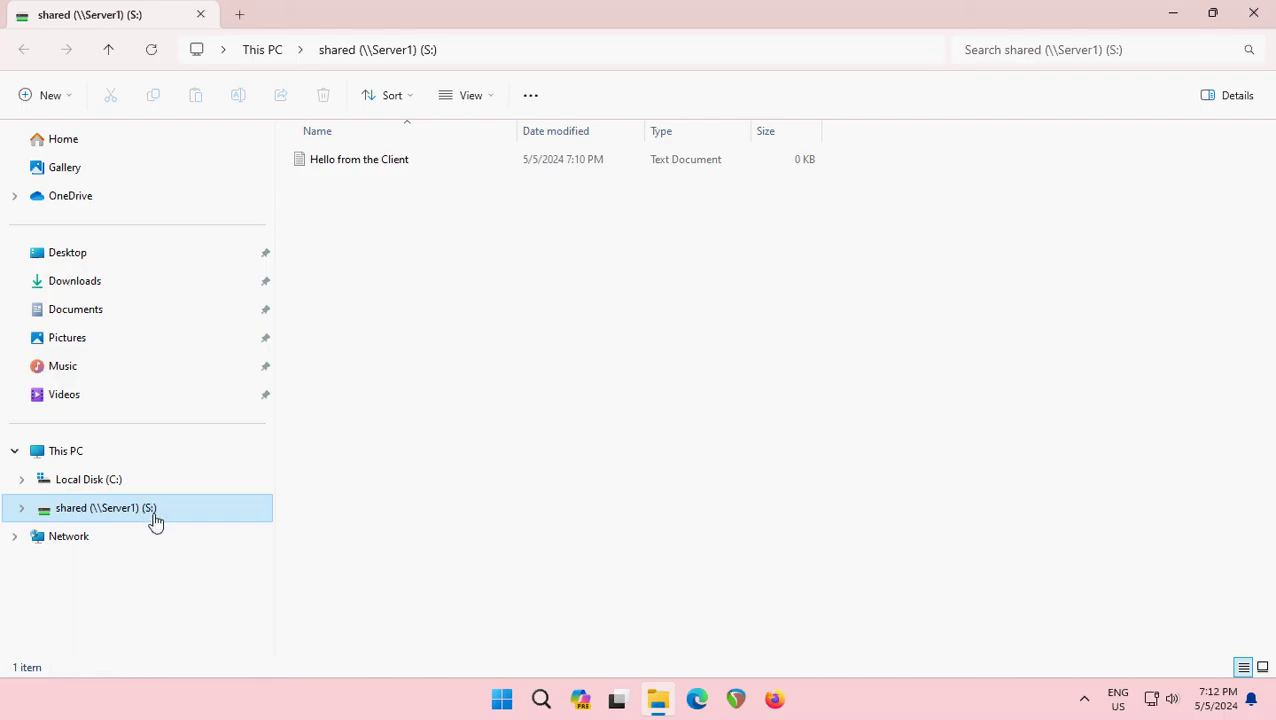
Rename the mapped network drive as S - Shared - Server1.
{"action": "right_click", "coordinate": [85, 513]}
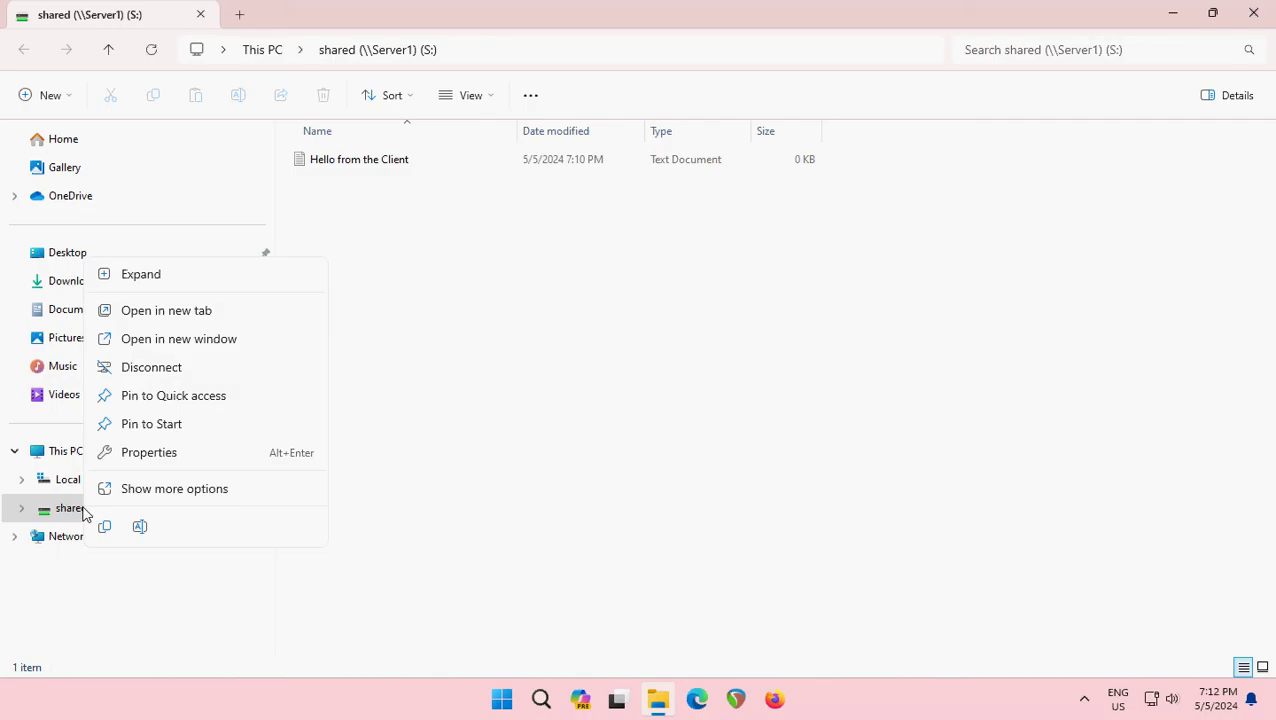
{"action": "left_click", "coordinate": [140, 528]}
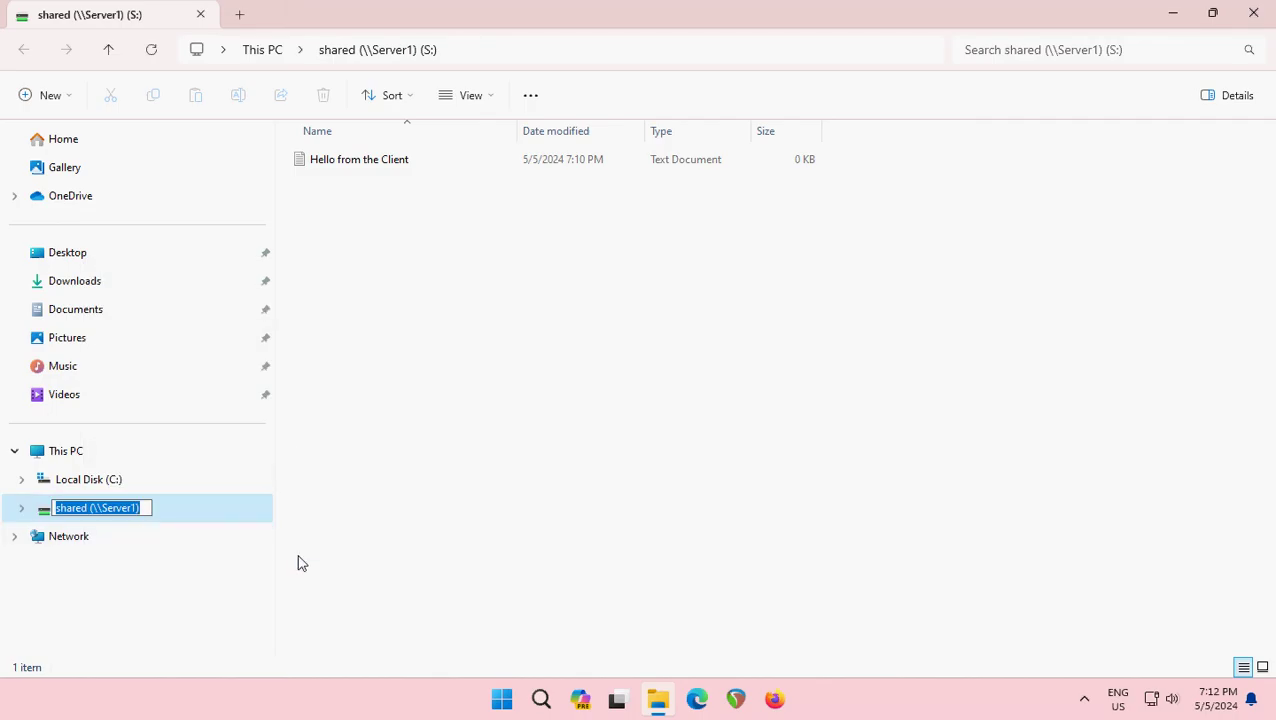
{"action": "type", "text": "S"}
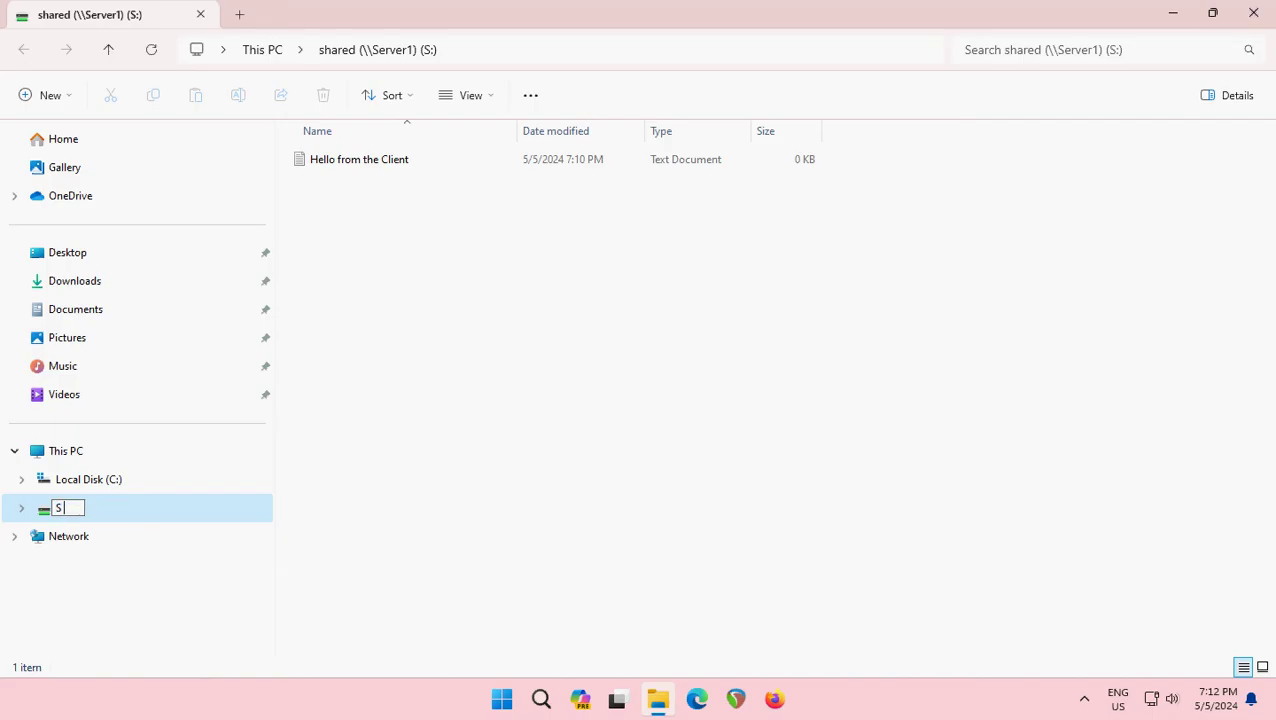
{"action": "type", "text": " - Shared - Server1"}
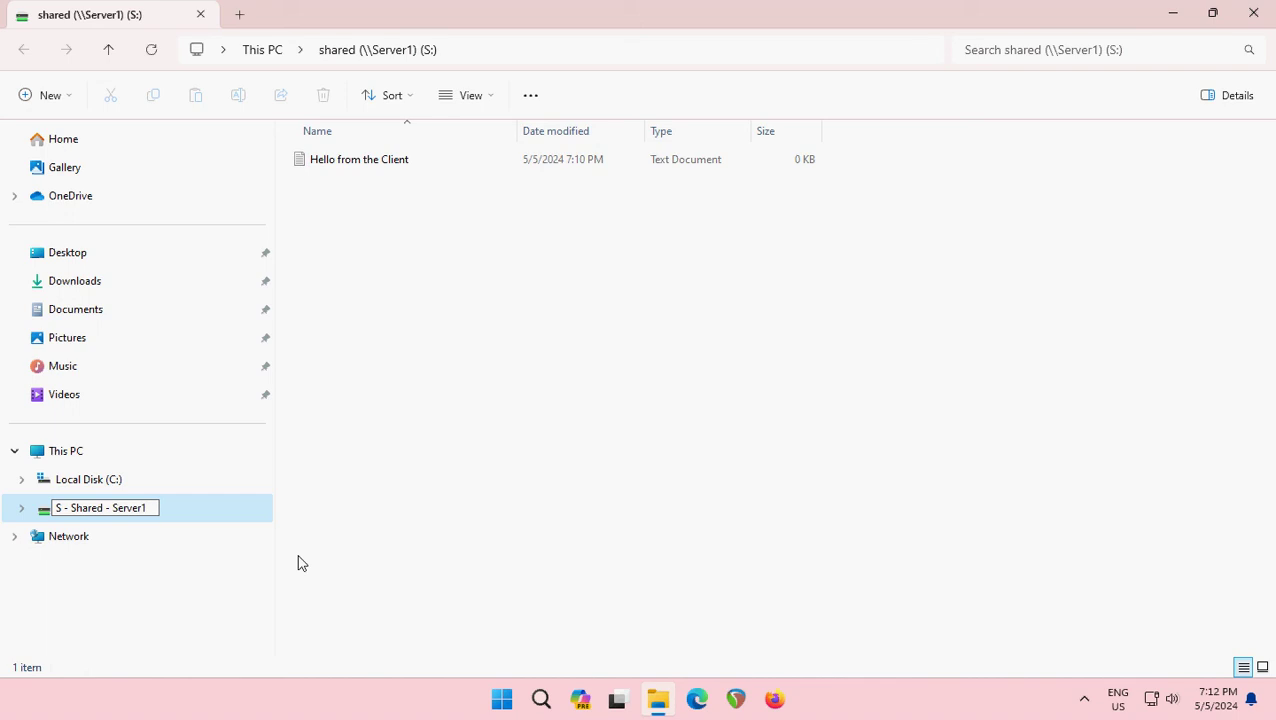
{"action": "key", "text": "Return"}
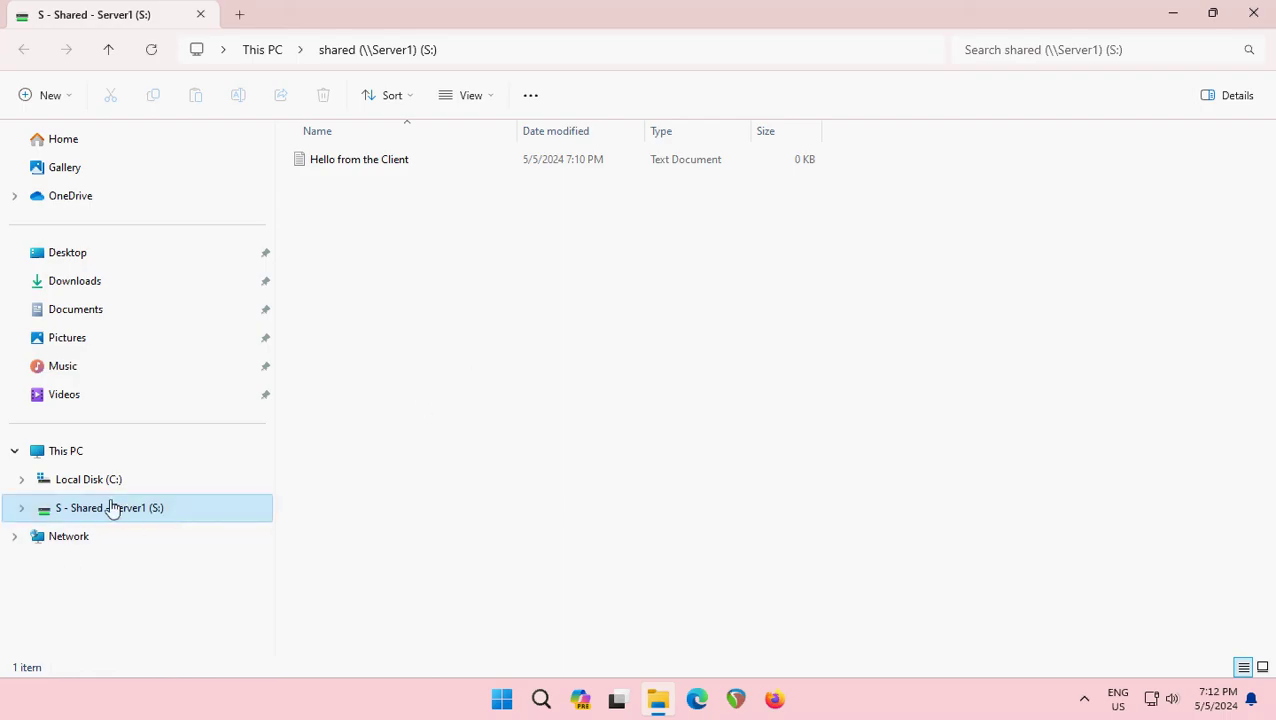
Open Notepad and replace the existing test text with "Hello again ...".
{"action": "left_click", "coordinate": [502, 700]}
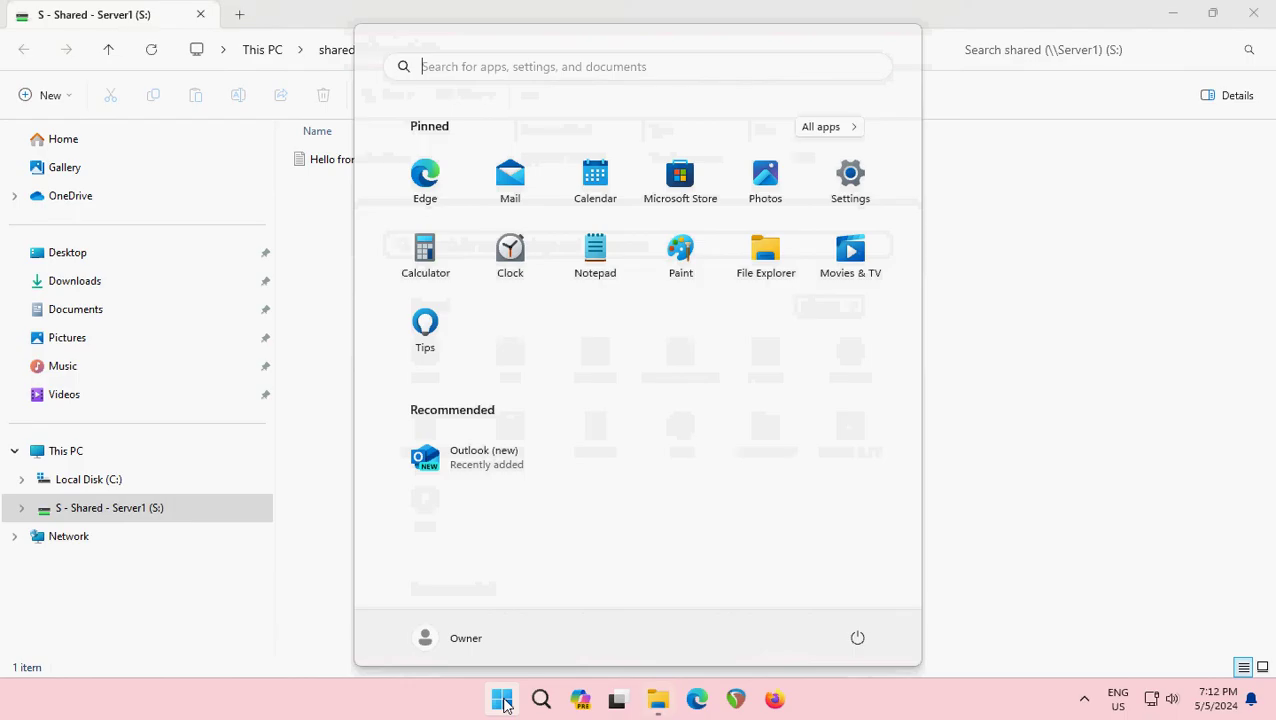
{"action": "left_click", "coordinate": [593, 255]}
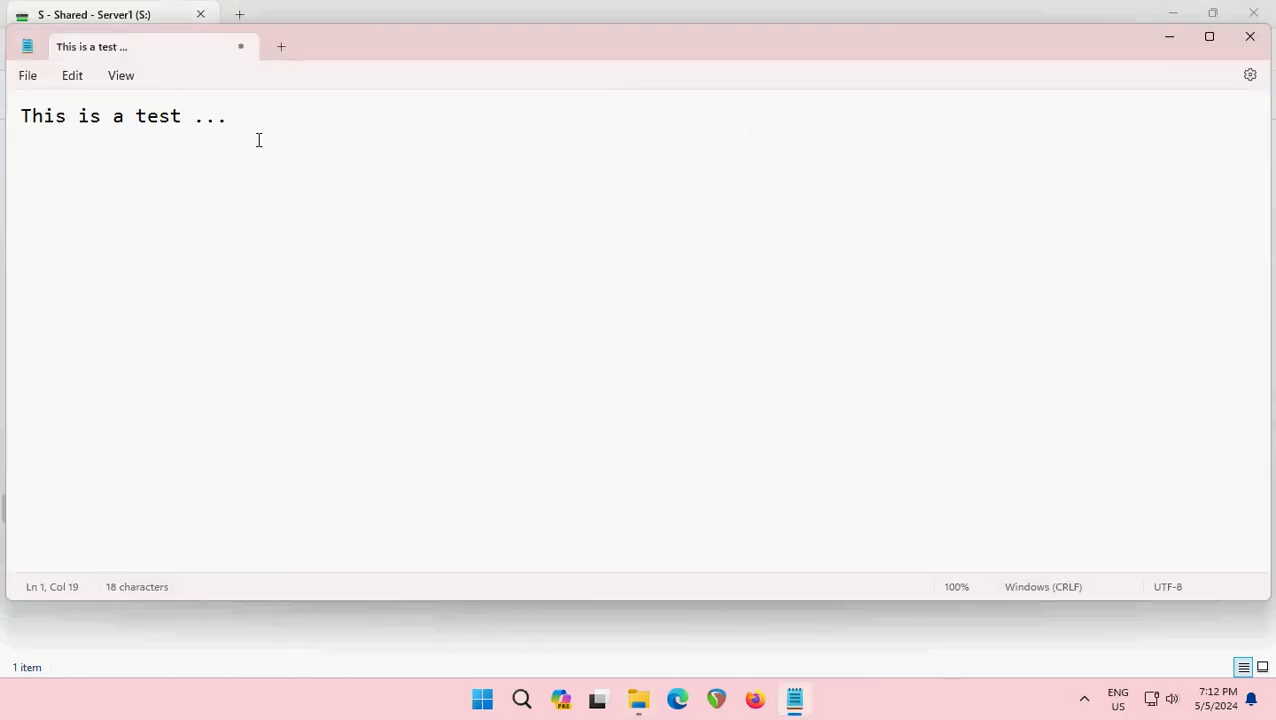
{"action": "left_click_drag", "start_coordinate": [255, 127], "coordinate": [14, 122]}
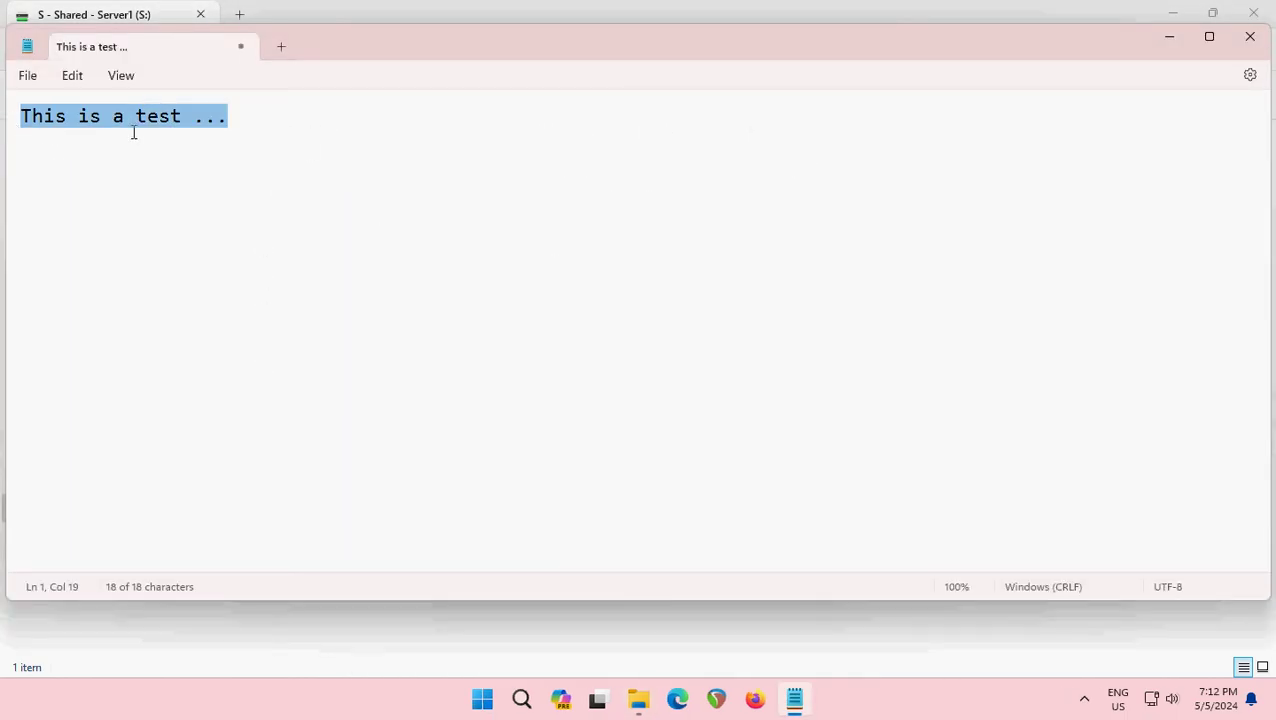
{"action": "left_click", "coordinate": [211, 174]}
{"action": "left_click_drag", "start_coordinate": [256, 130], "coordinate": [9, 126]}
{"action": "type", "text": "He"}
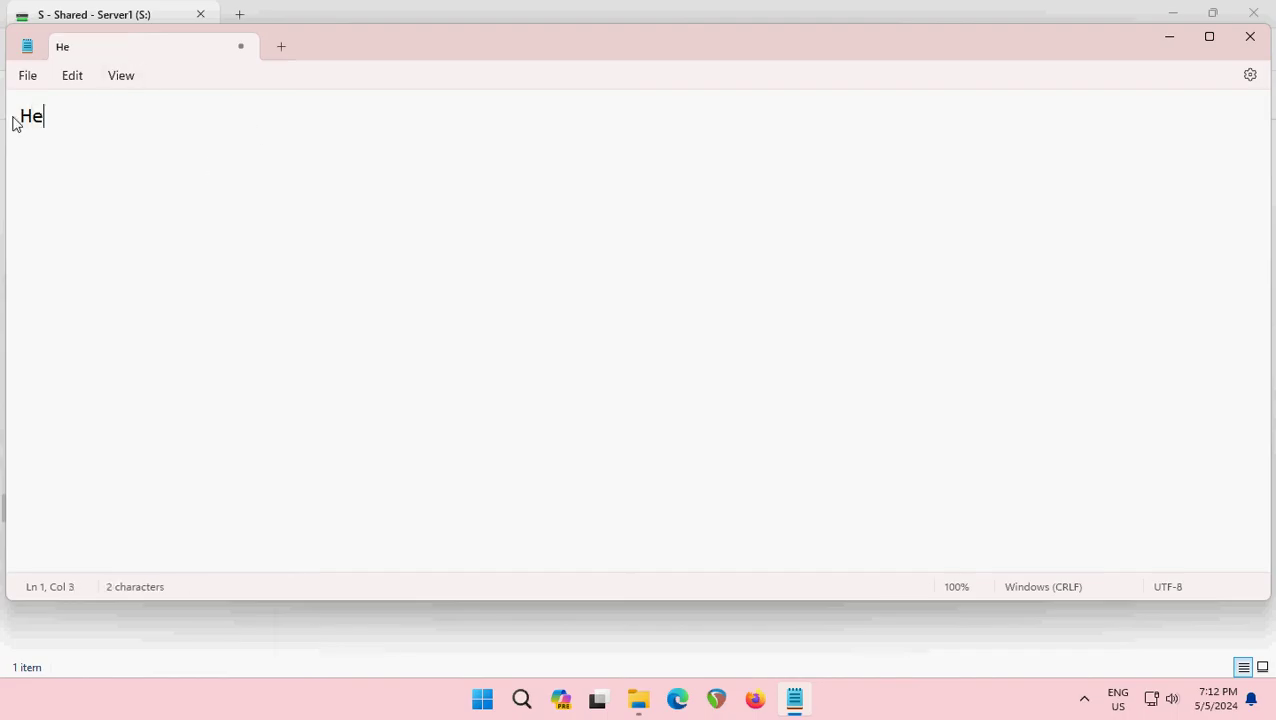
{"action": "type", "text": "llo again ..."}
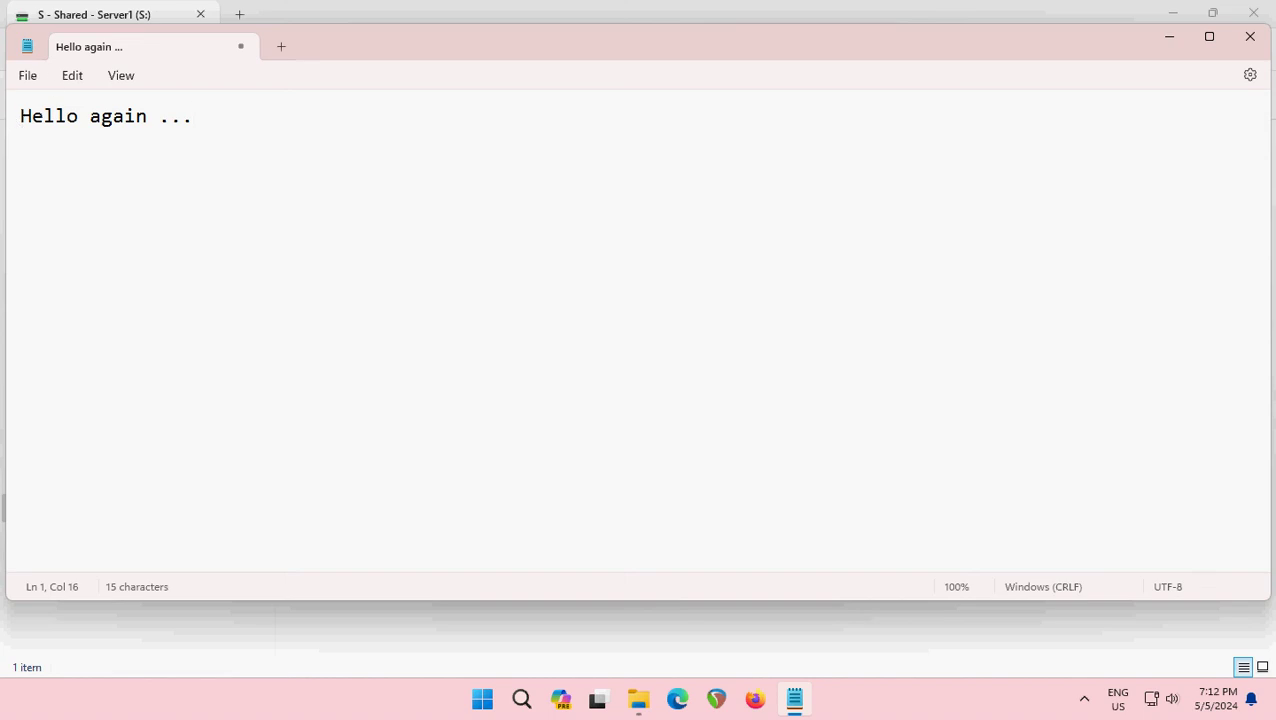
Start saving the note as a new file, enlarge the save dialog and choose the mapped drive S - Shared - Server1 (S:).
{"action": "left_click", "coordinate": [30, 78]}
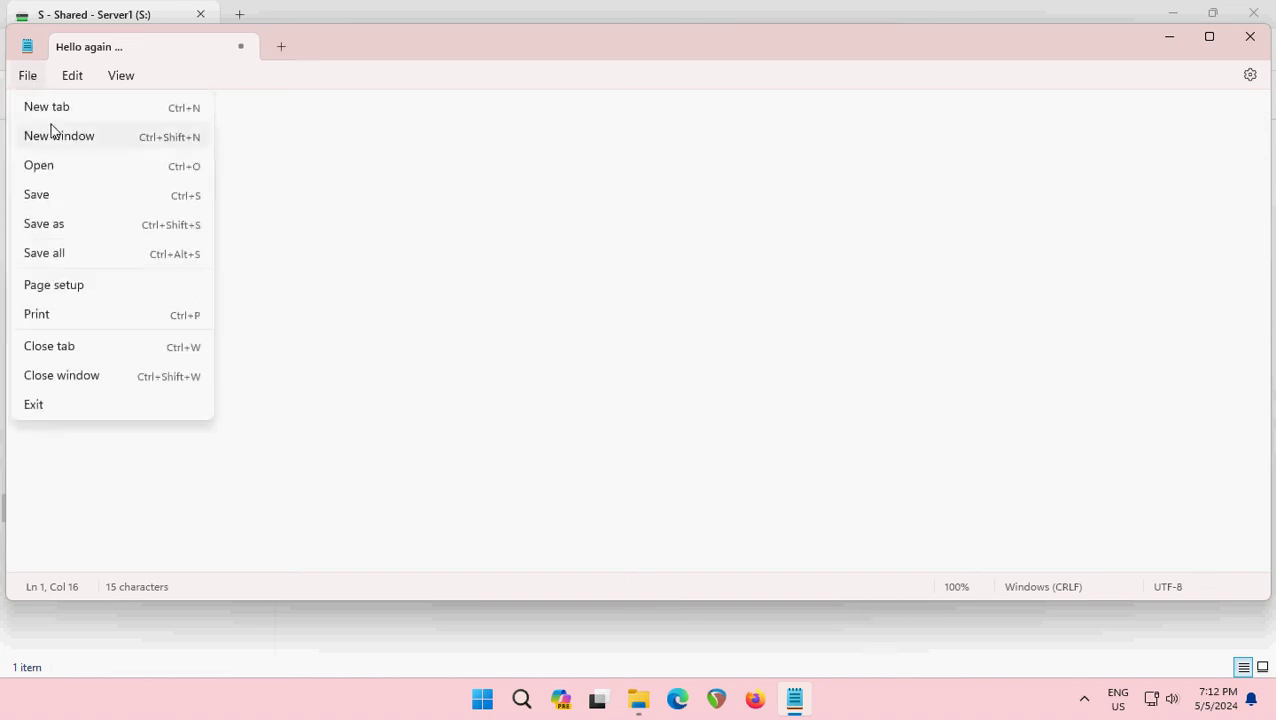
{"action": "left_click", "coordinate": [50, 224]}
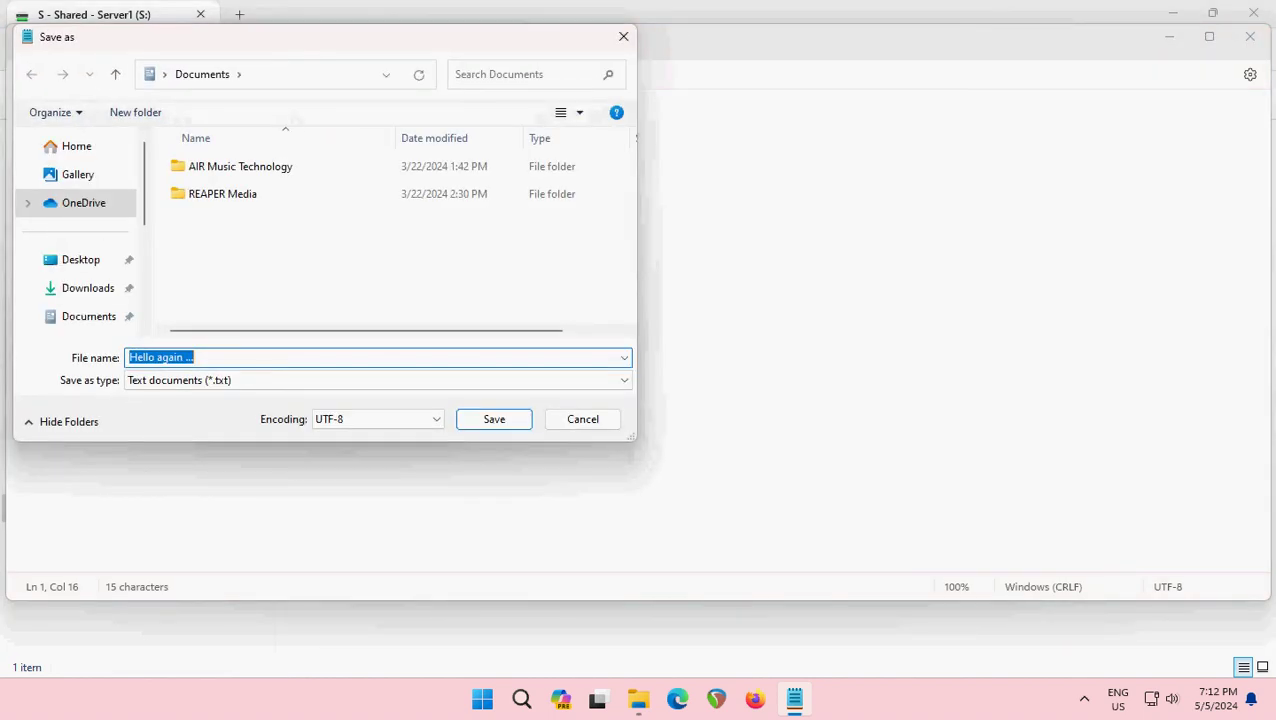
{"action": "left_click_drag", "start_coordinate": [311, 45], "coordinate": [568, 82]}
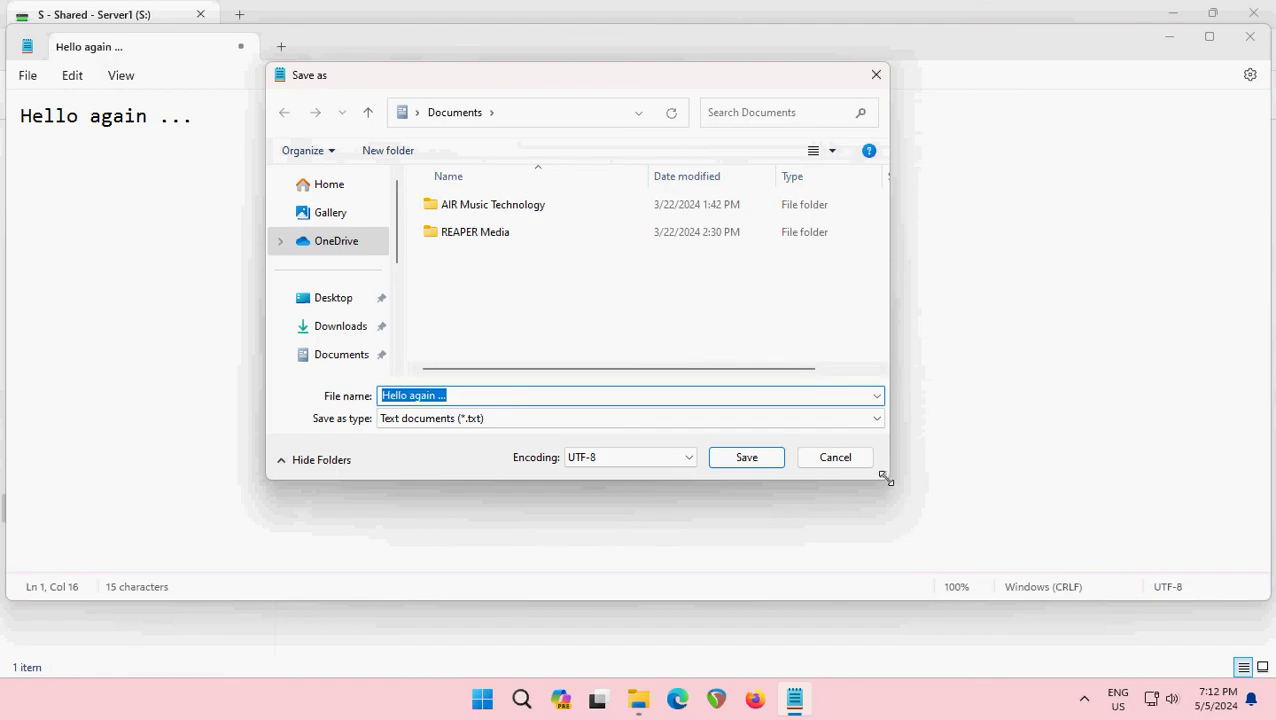
{"action": "left_click_drag", "start_coordinate": [886, 479], "coordinate": [1052, 614]}
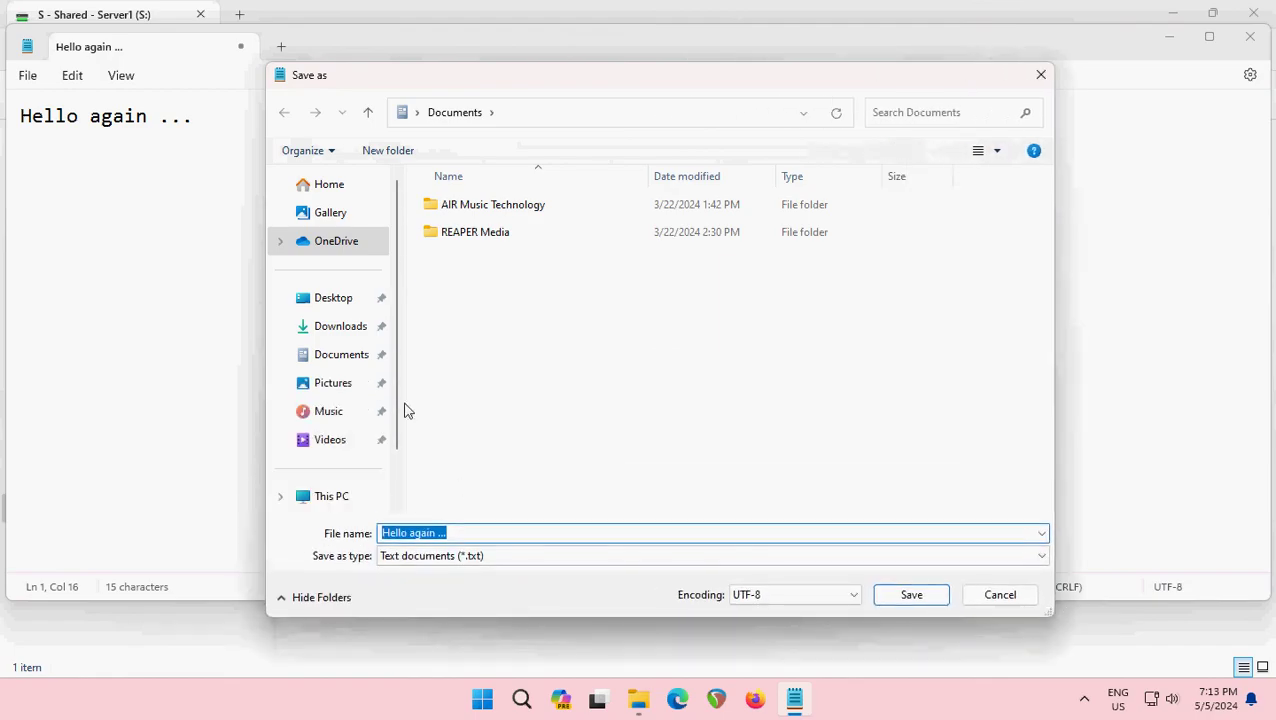
{"action": "left_click_drag", "start_coordinate": [399, 413], "coordinate": [399, 478]}
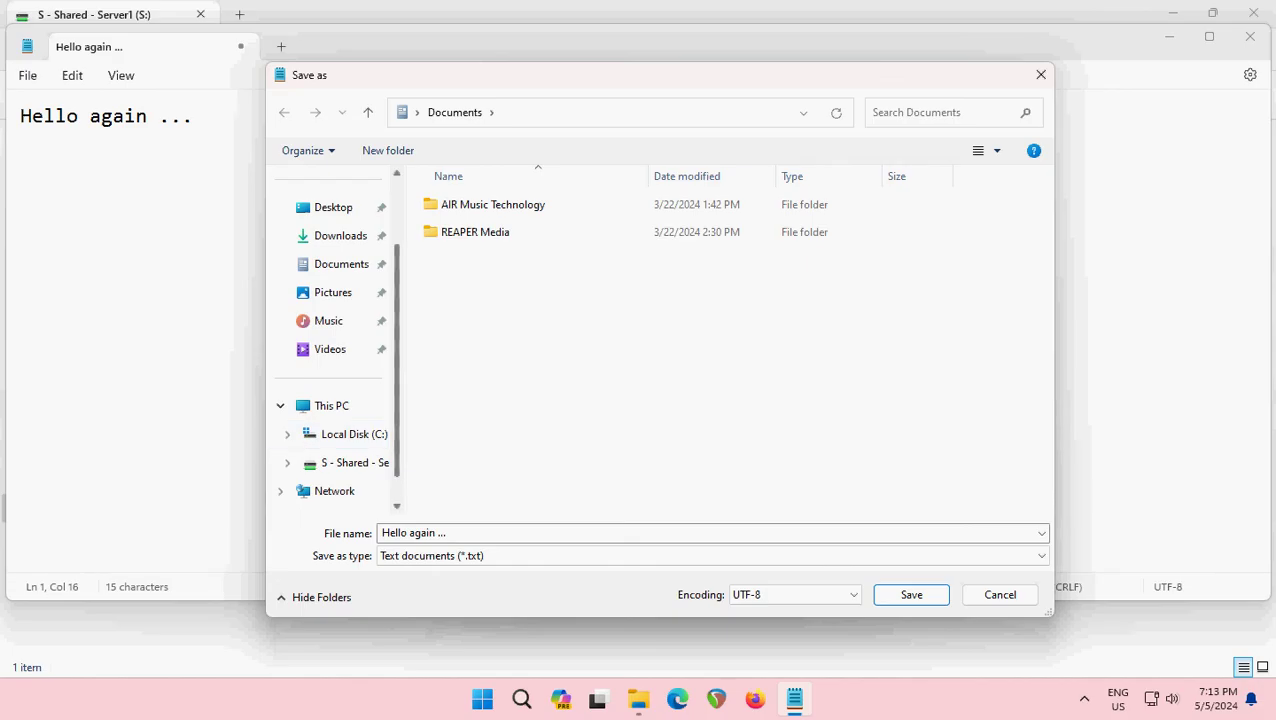
{"action": "left_click_drag", "start_coordinate": [399, 433], "coordinate": [399, 456]}
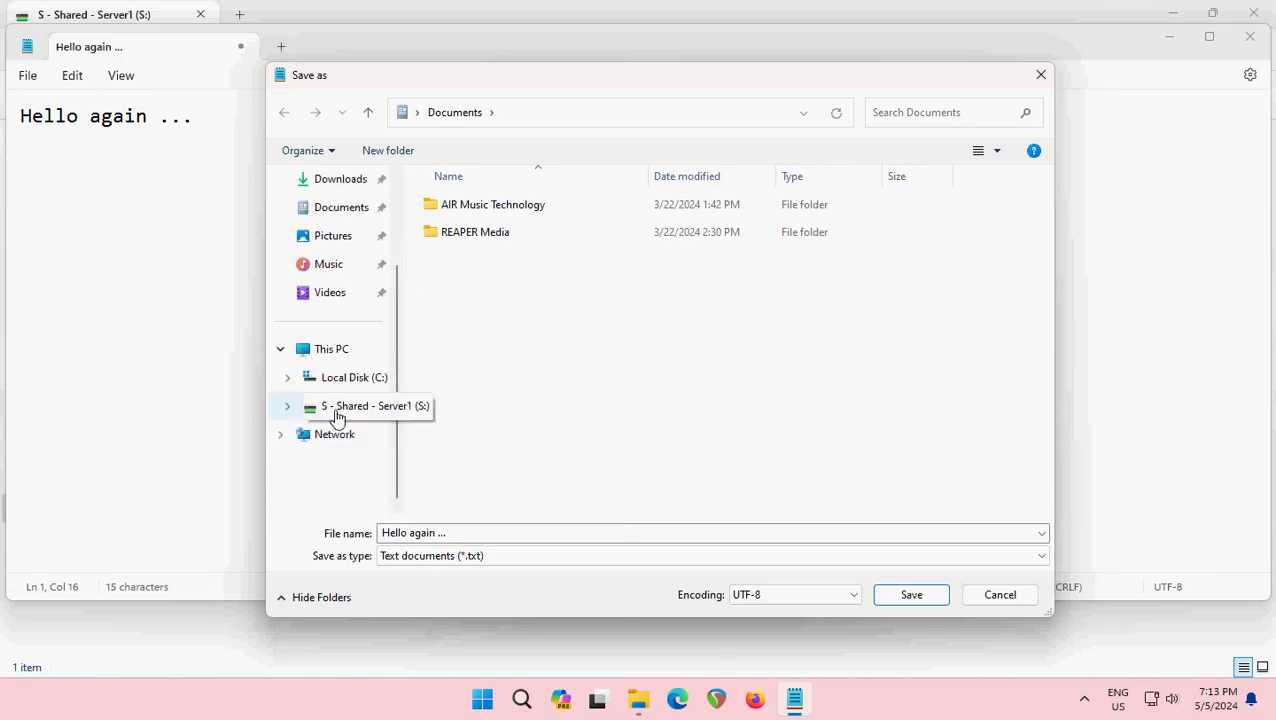
{"action": "left_click", "coordinate": [337, 418]}
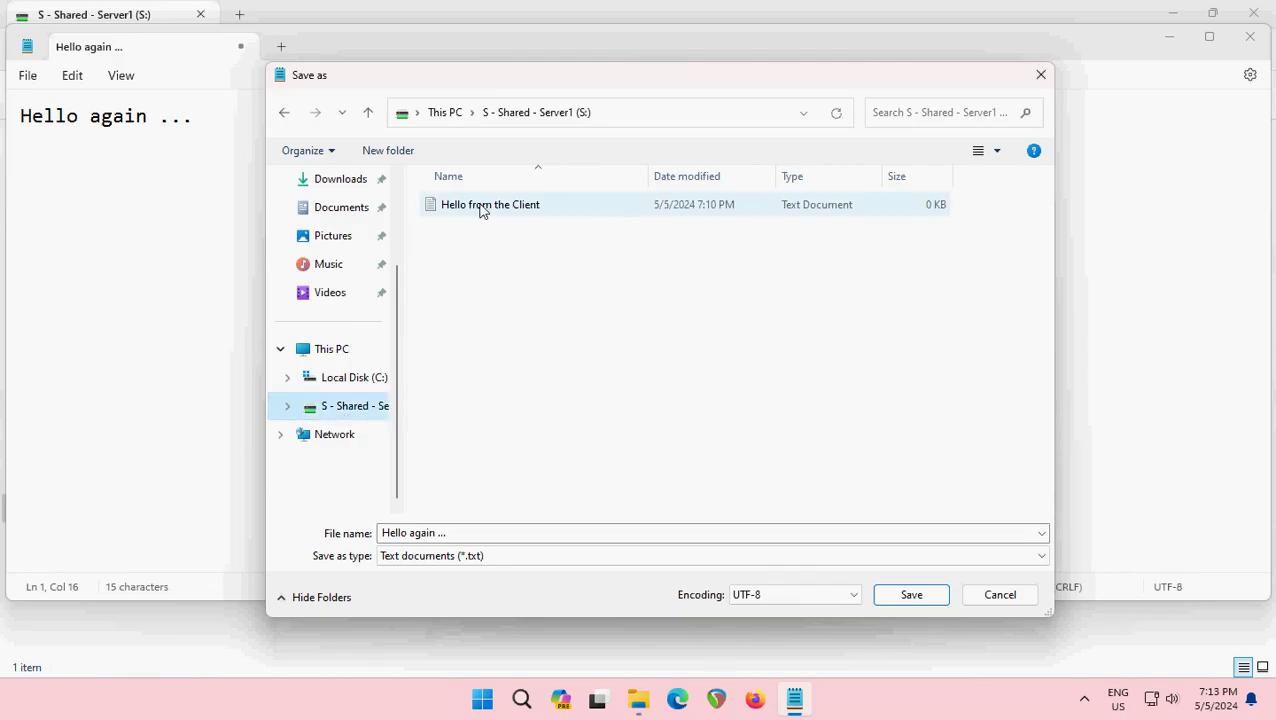
Create a folder named New Stuff on the mapped S: drive from the save dialog.
{"action": "left_click", "coordinate": [405, 153]}
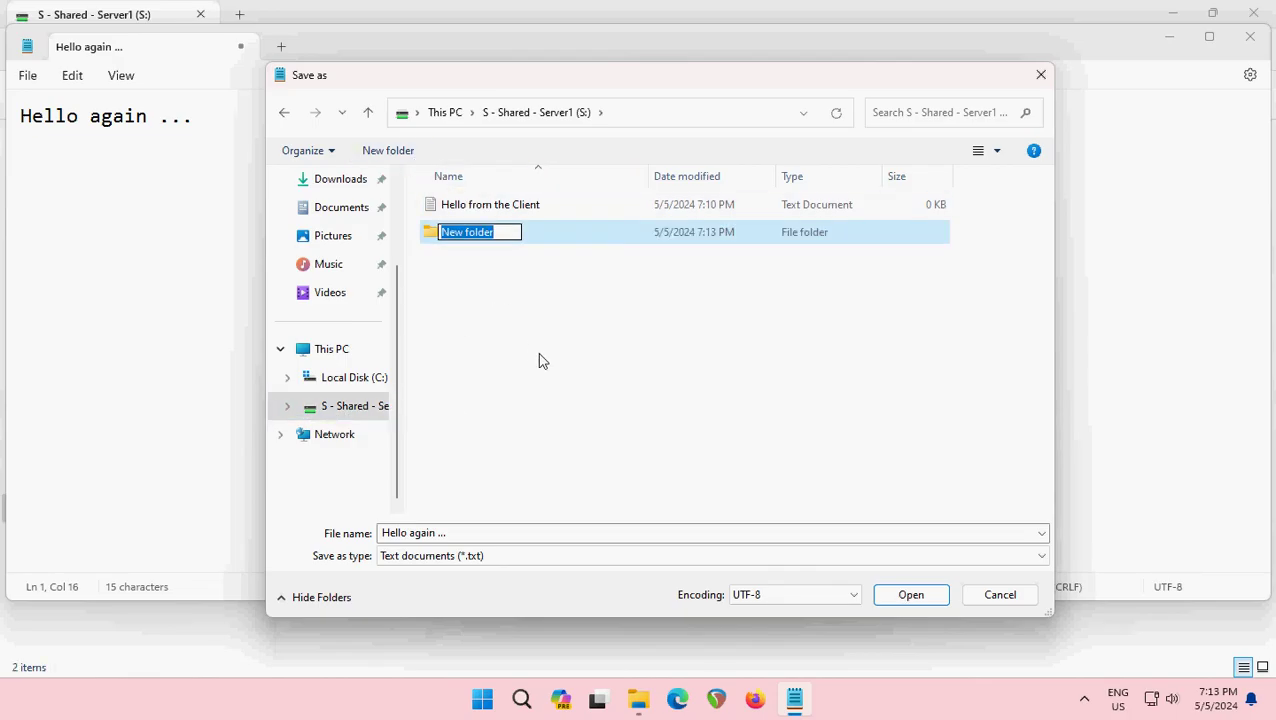
{"action": "type", "text": "New St"}
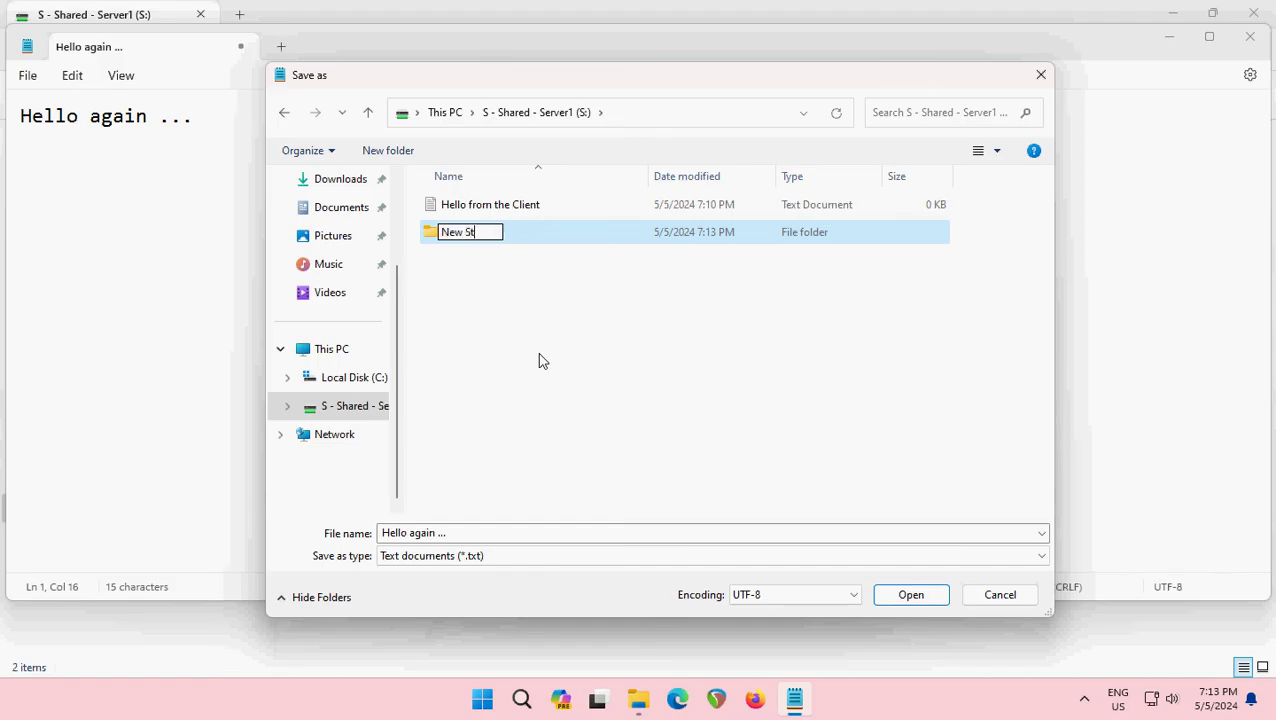
{"action": "type", "text": "uff"}
{"action": "key", "text": "Return"}
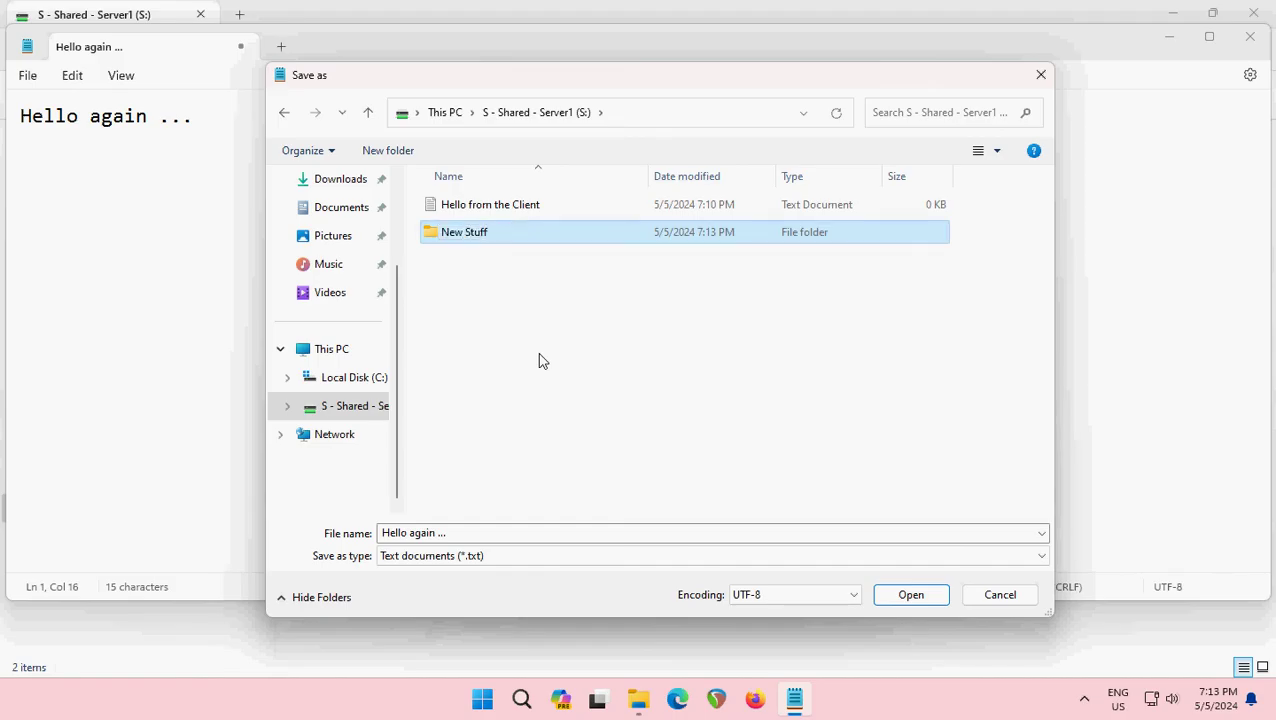
Save the note in the New Stuff folder as "Hello again", without the trailing dots in the file name.
{"action": "double_click", "coordinate": [467, 234]}
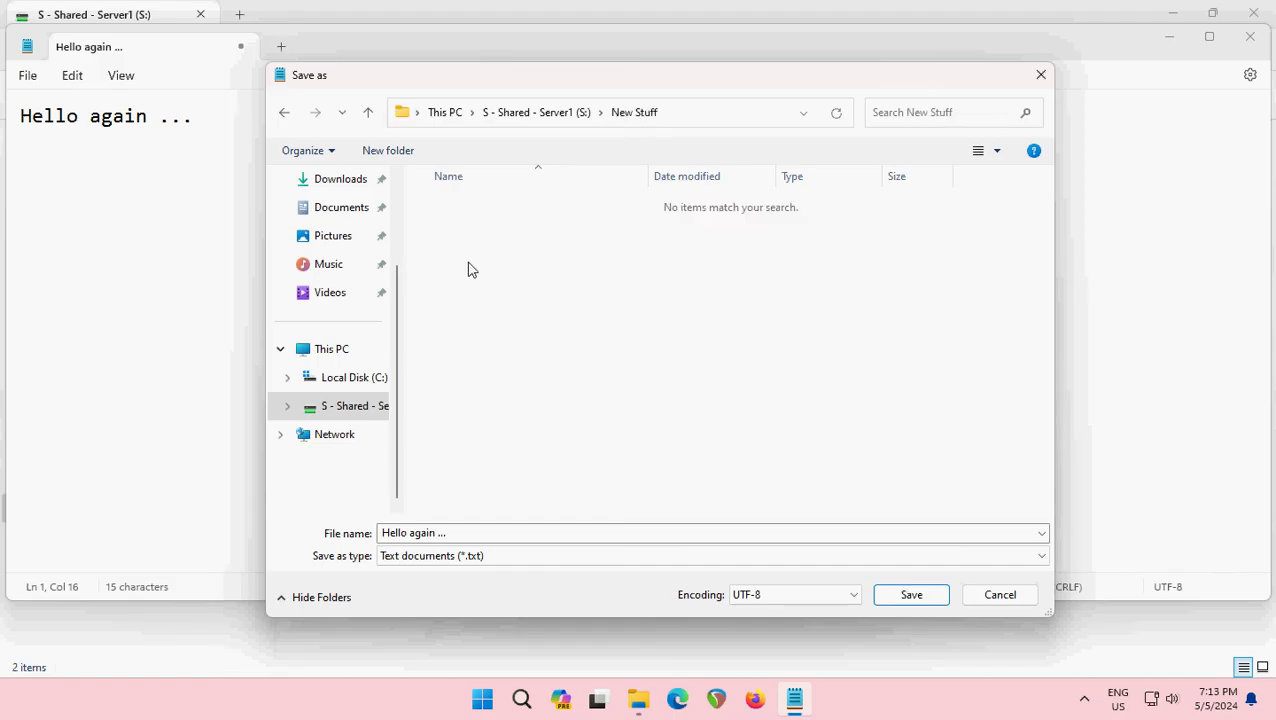
{"action": "left_click", "coordinate": [439, 533]}
{"action": "left_click", "coordinate": [439, 533]}
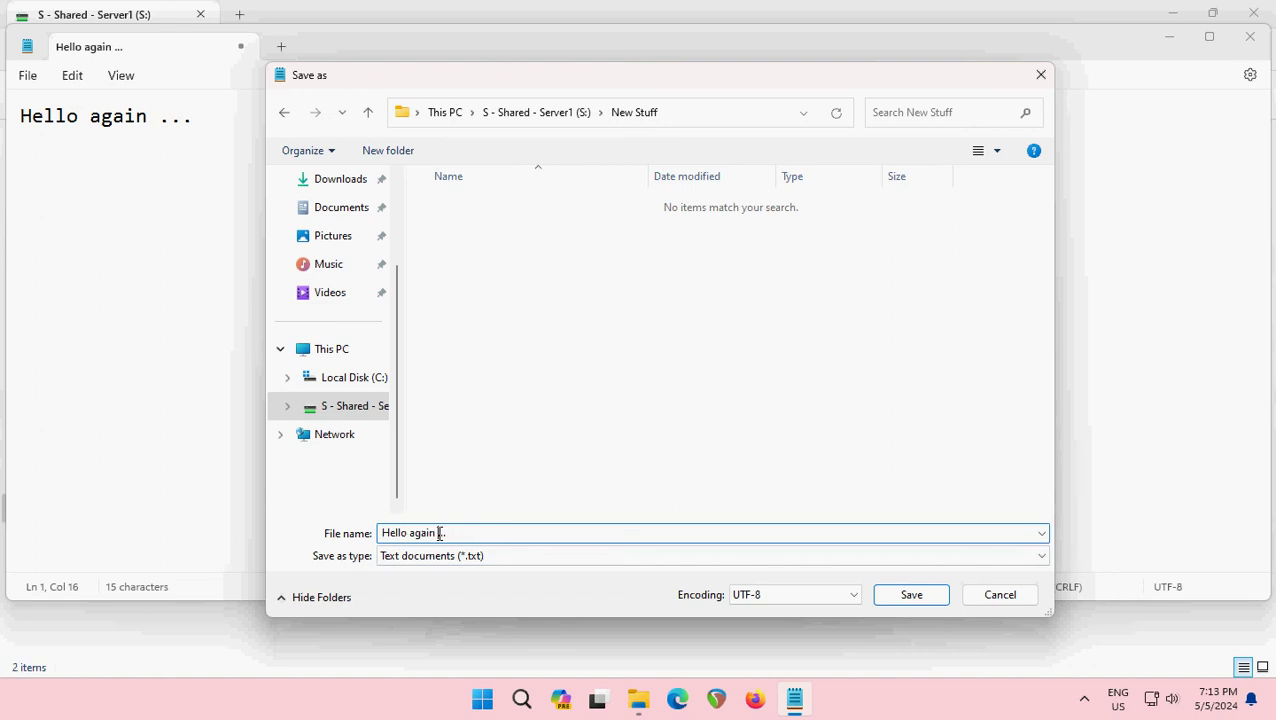
{"action": "left_click_drag", "start_coordinate": [447, 534], "coordinate": [469, 535]}
{"action": "left_click", "coordinate": [922, 597]}
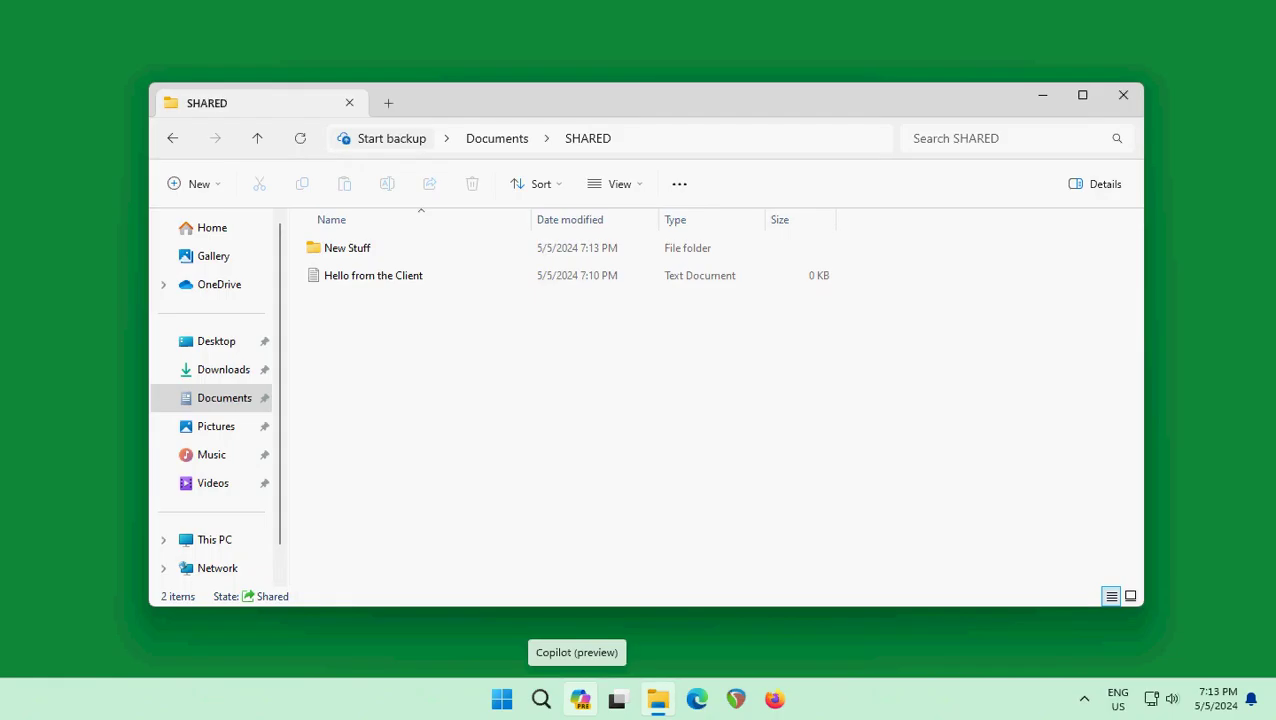
Switch to the server computer and open the New Stuff folder inside SHARED to check for the saved file.
{"action": "left_click", "coordinate": [322, 255]}
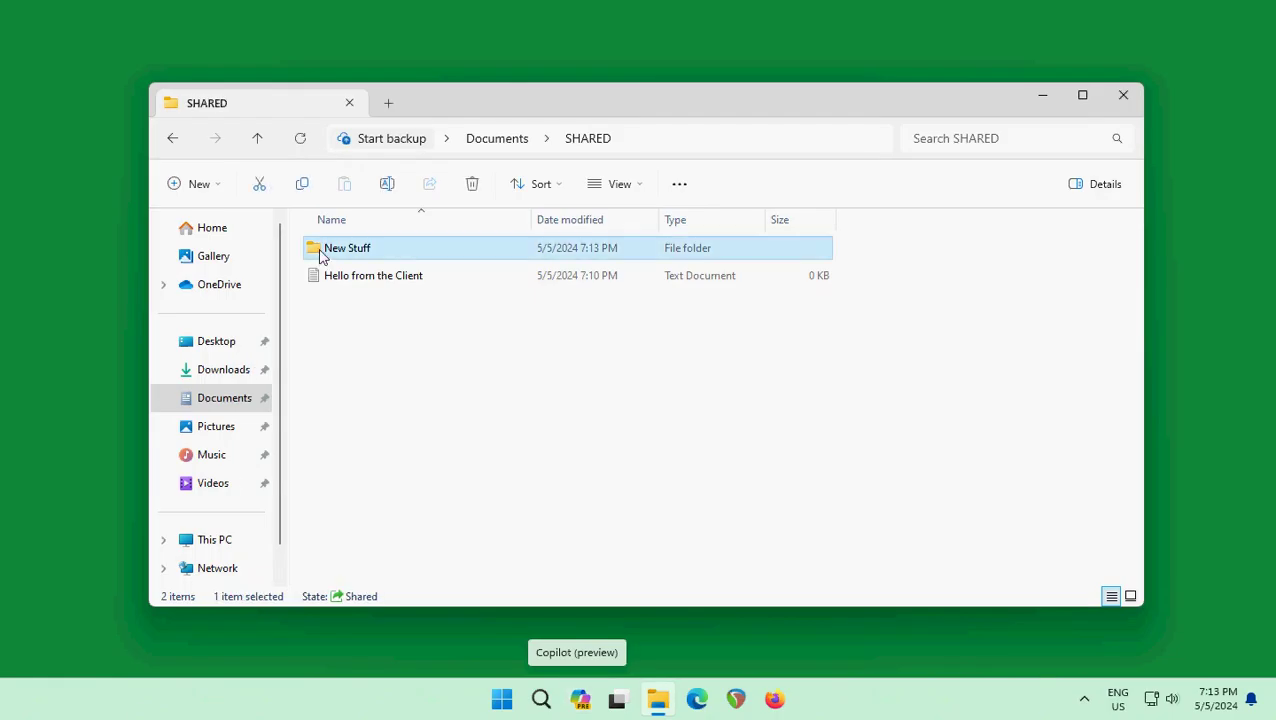
{"action": "double_click", "coordinate": [322, 256]}
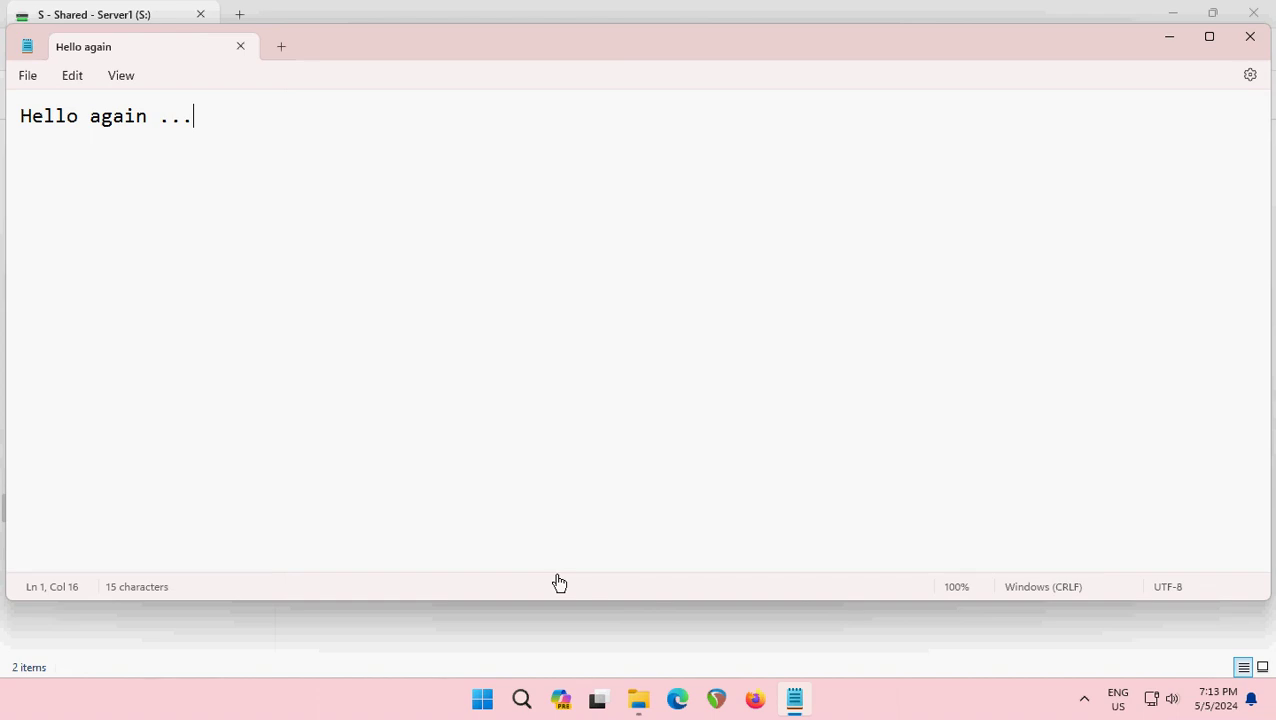
Return to the client computer and close both Notepad and the mapped drive's window.
{"action": "left_click", "coordinate": [1252, 40]}
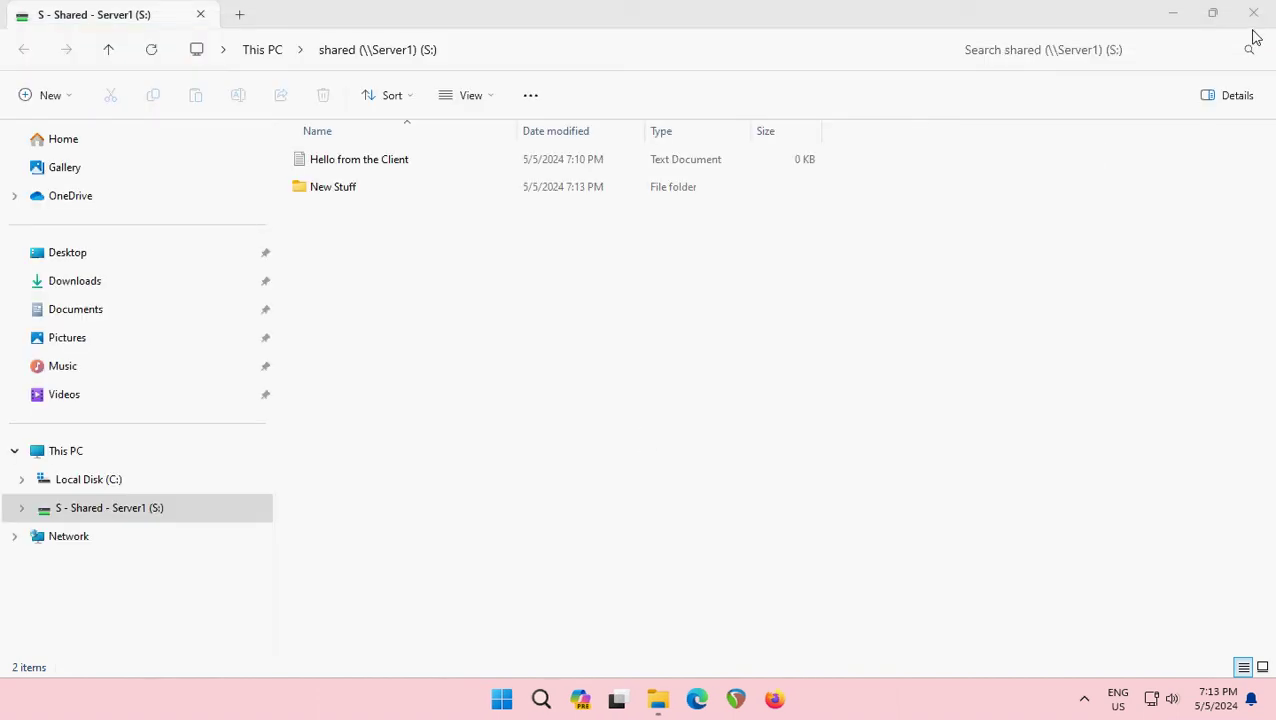
{"action": "left_click", "coordinate": [1254, 14]}
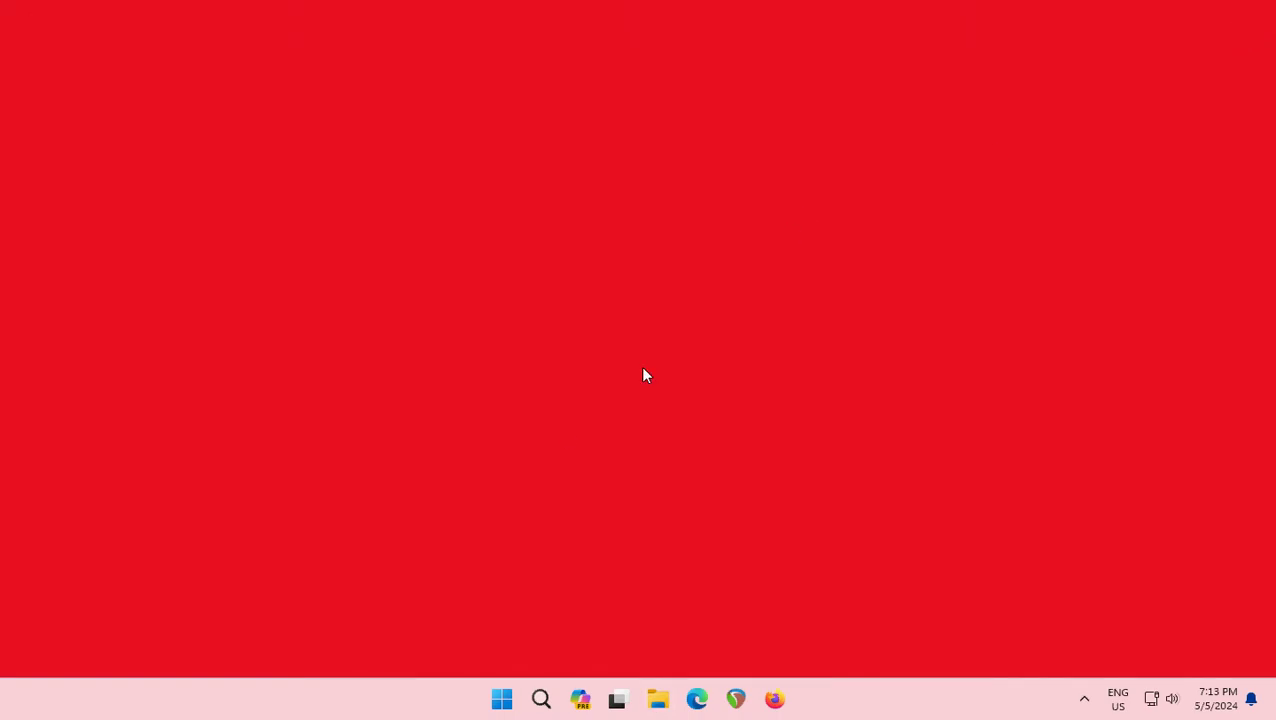